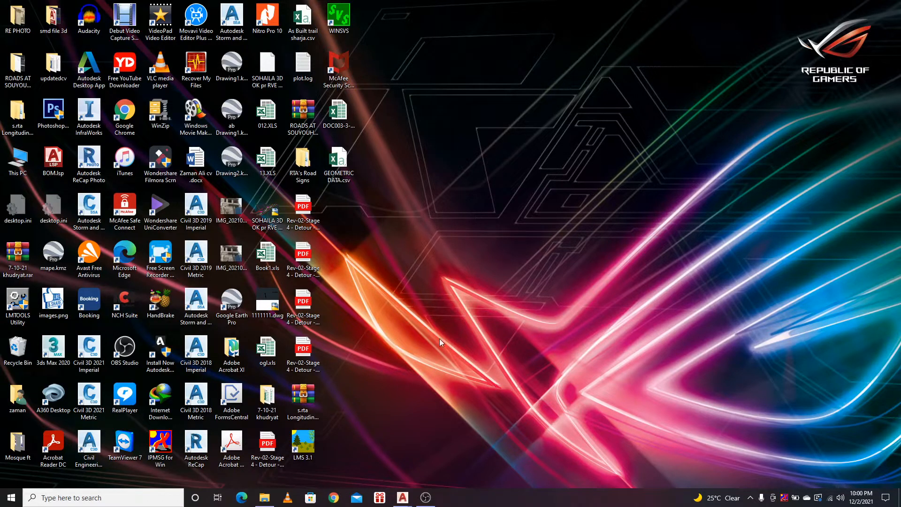
# - Switch to Drawing3.dwg in Civil 3D and start a new layout alignment named ROAD-1
pyautogui.moveTo(402, 497)
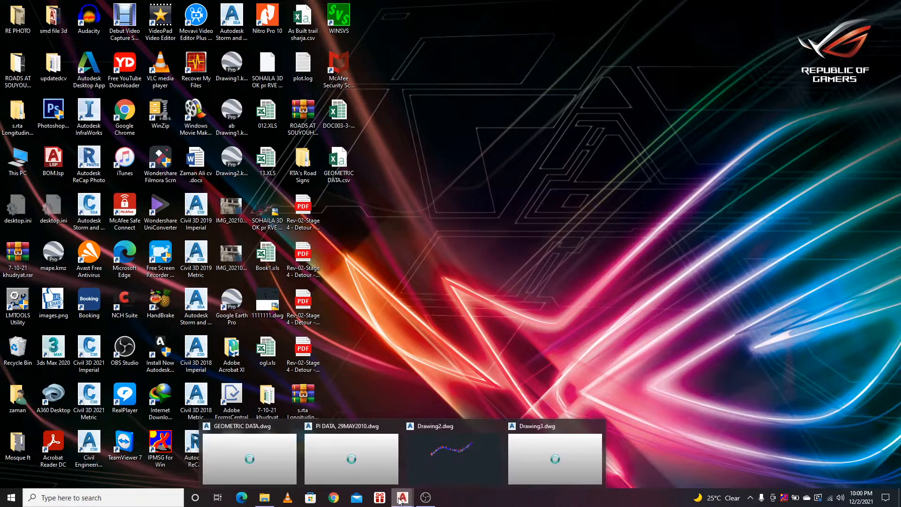
pyautogui.click(547, 426)
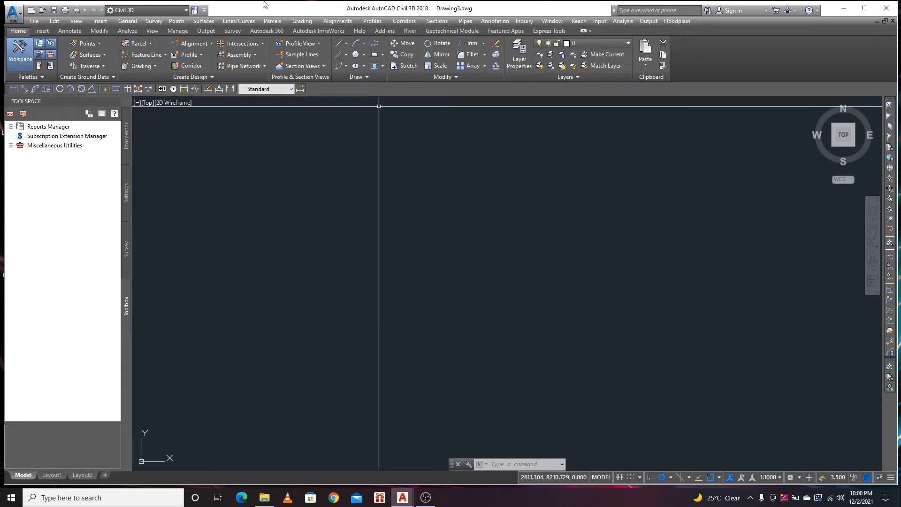
pyautogui.click(208, 44)
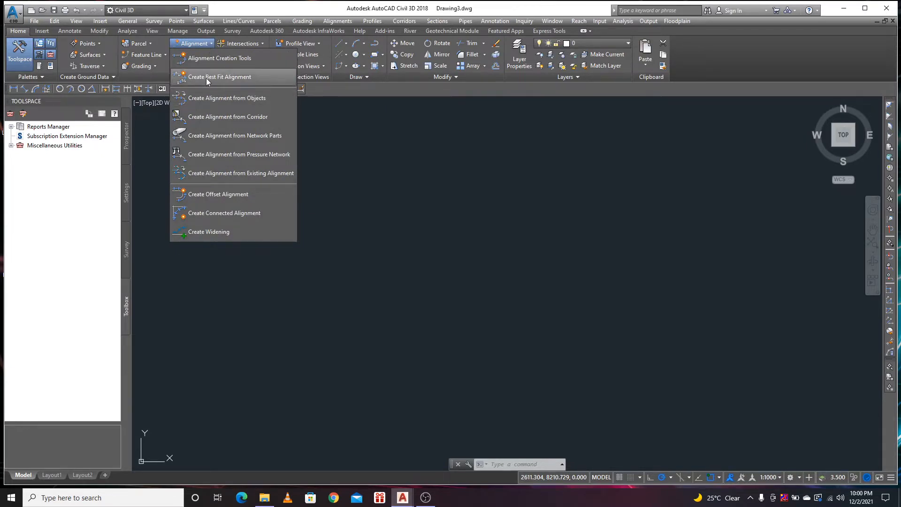
pyautogui.click(203, 57)
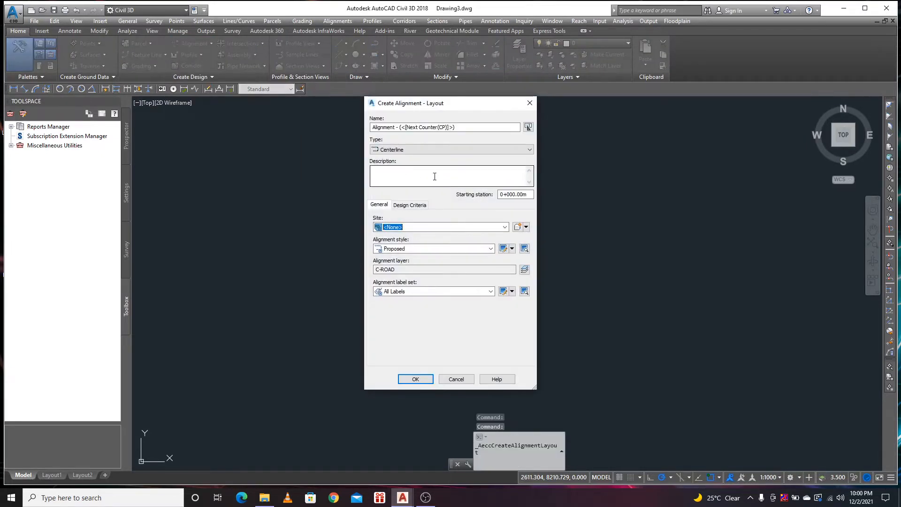
pyautogui.moveTo(467, 127); pyautogui.dragTo(372, 128)
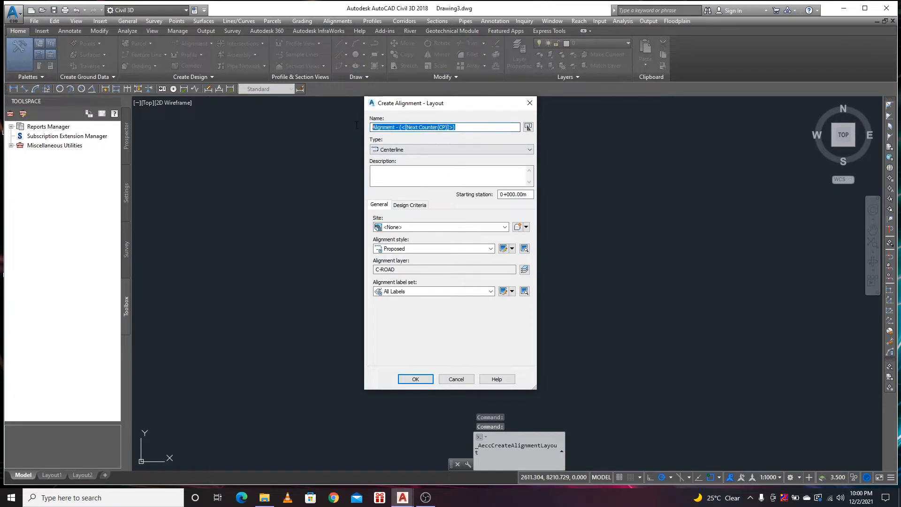
pyautogui.write('ROA')
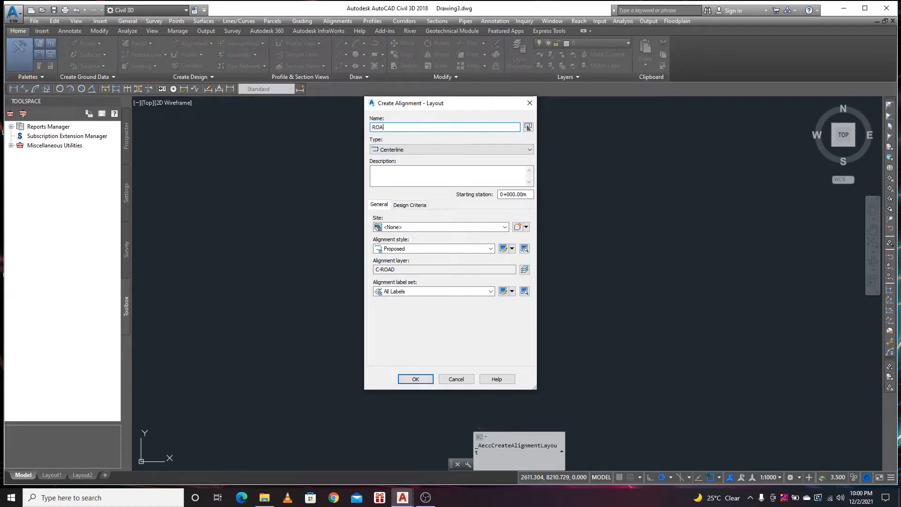
pyautogui.write('D-1')
# - Enable criteria-based design for the new centerline alignment and confirm its creation settings
pyautogui.click(402, 208)
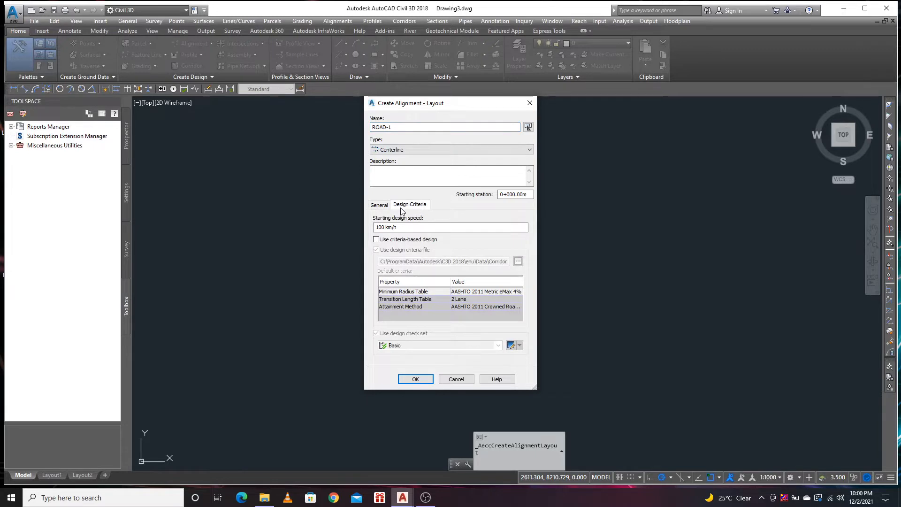
pyautogui.click(378, 242)
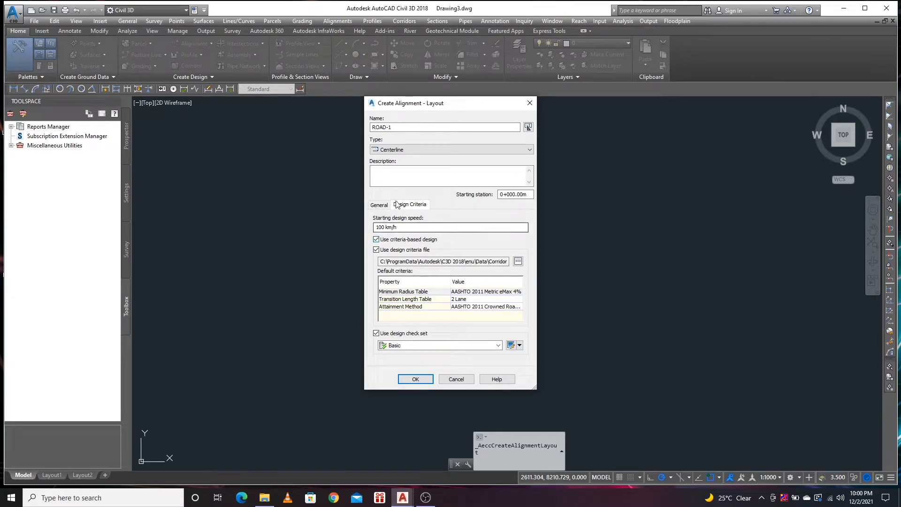
pyautogui.click(379, 205)
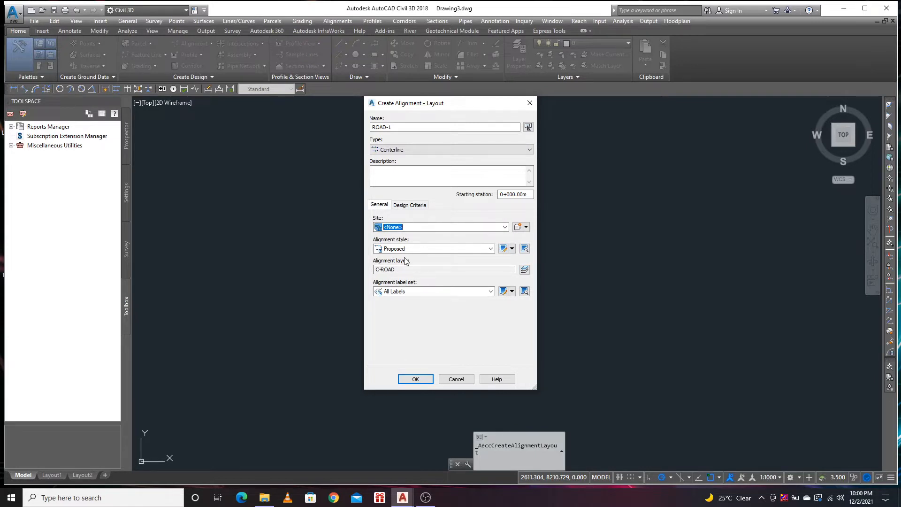
pyautogui.click(415, 379)
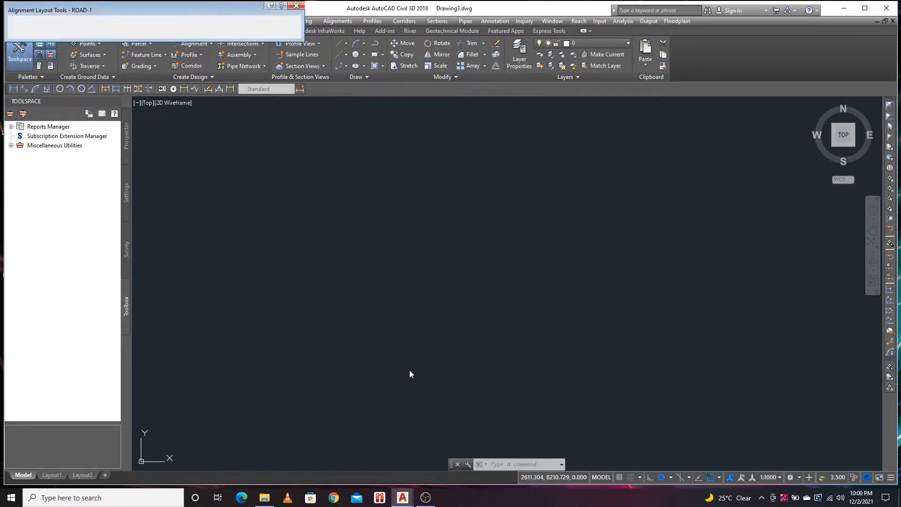
# - Lay out the alignment with Tangent-Tangent (With curves) as three connected zigzag tangents, about 9,900 m long overall
pyautogui.moveTo(116, 15); pyautogui.dragTo(296, 45)
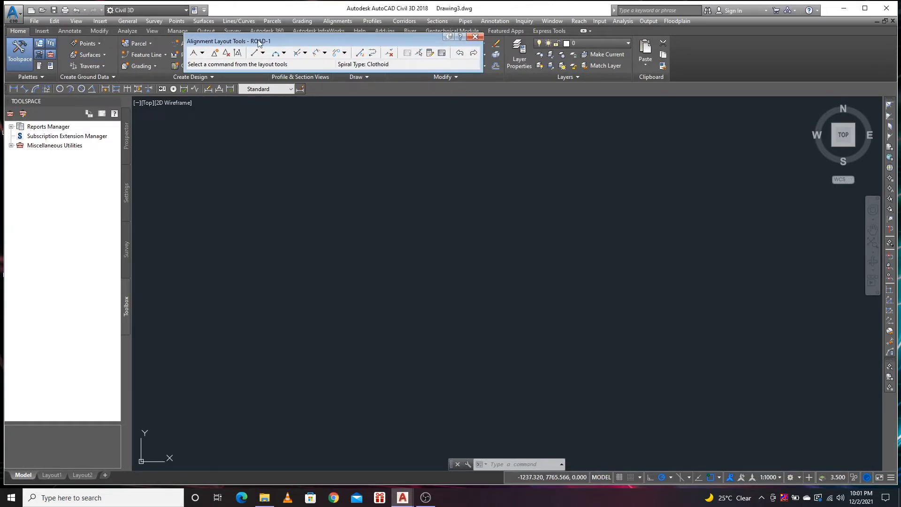
pyautogui.click(203, 53)
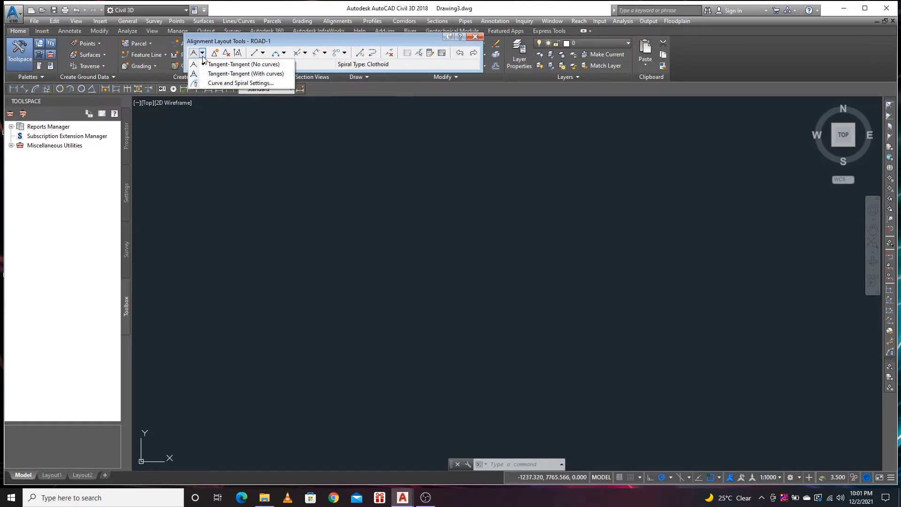
pyautogui.click(235, 74)
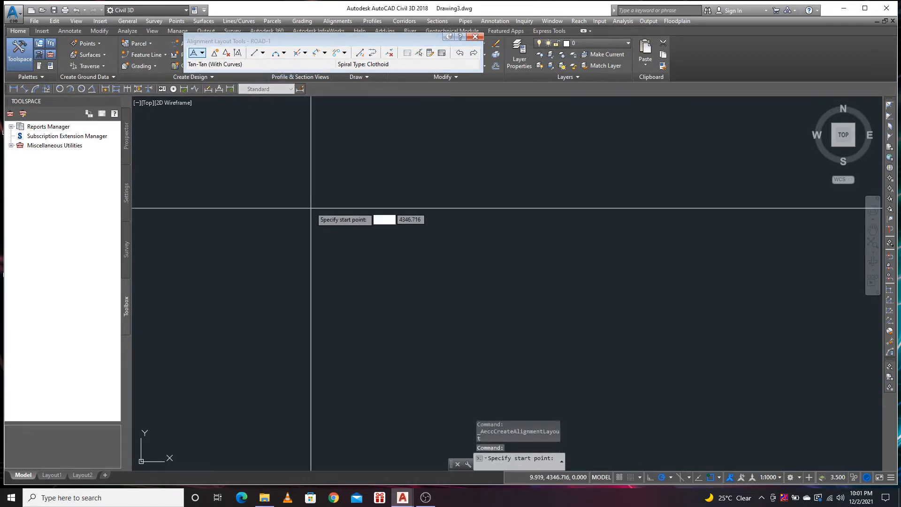
pyautogui.click(275, 347)
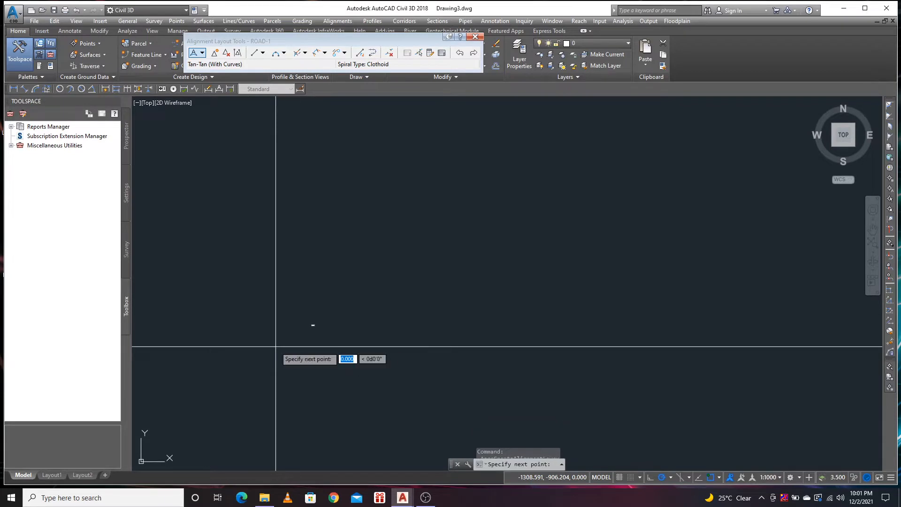
pyautogui.click(369, 292)
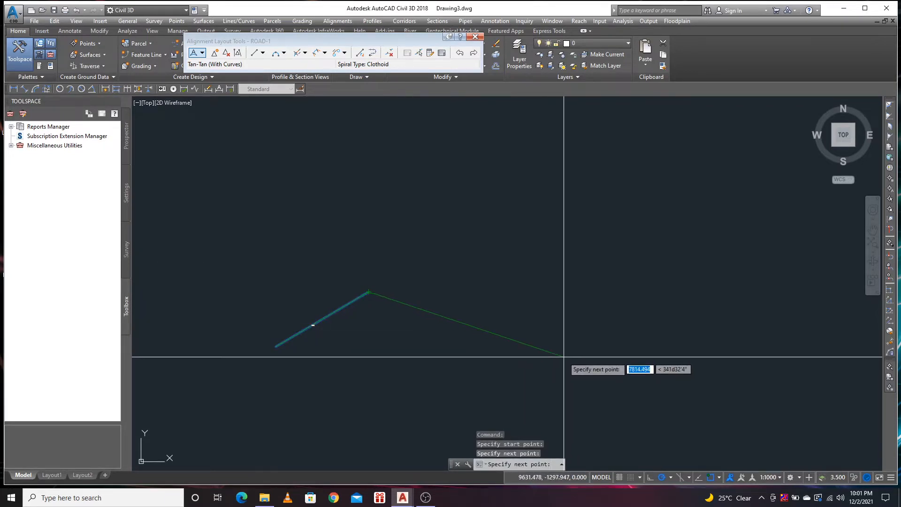
pyautogui.click(427, 305)
pyautogui.click(507, 256)
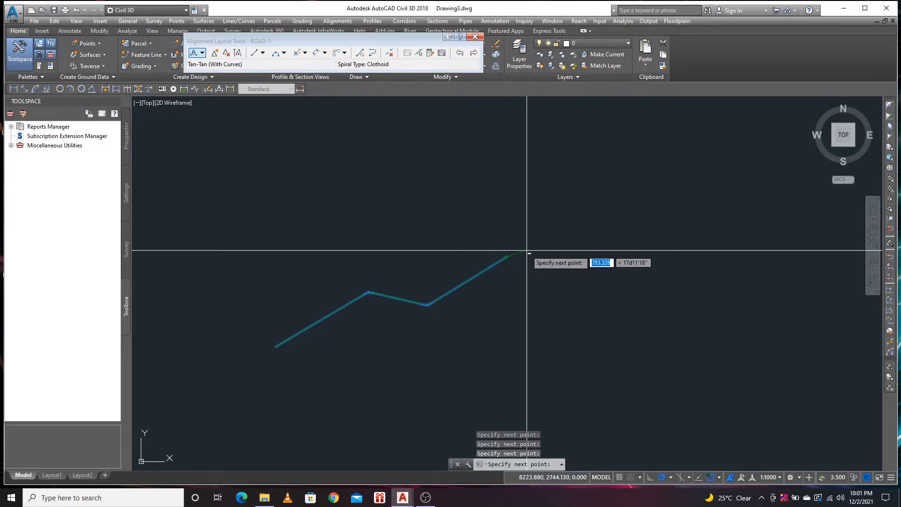
pyautogui.click(528, 252)
pyautogui.press('Return')
# - Examine the alignment's station labels, the curve start and end points at the first bend, and its starting end
pyautogui.scroll(5, 371, 296)
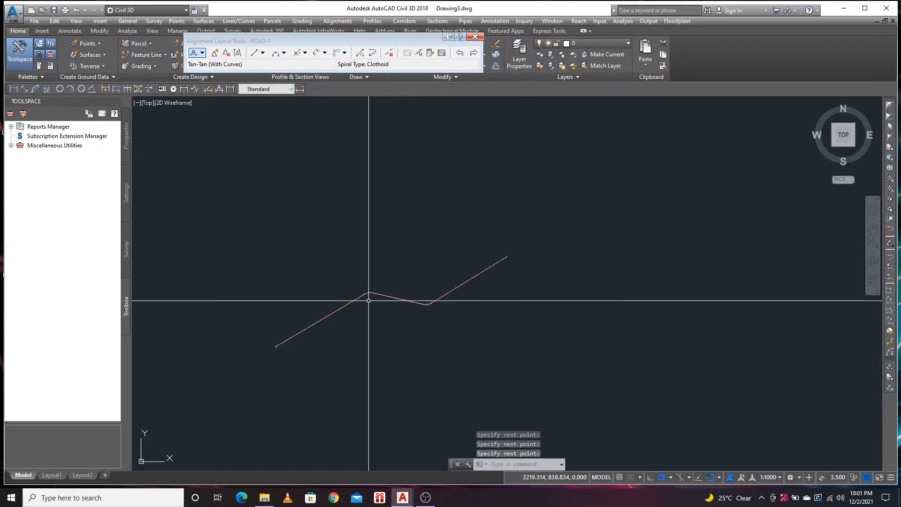
pyautogui.scroll(6, 361, 284)
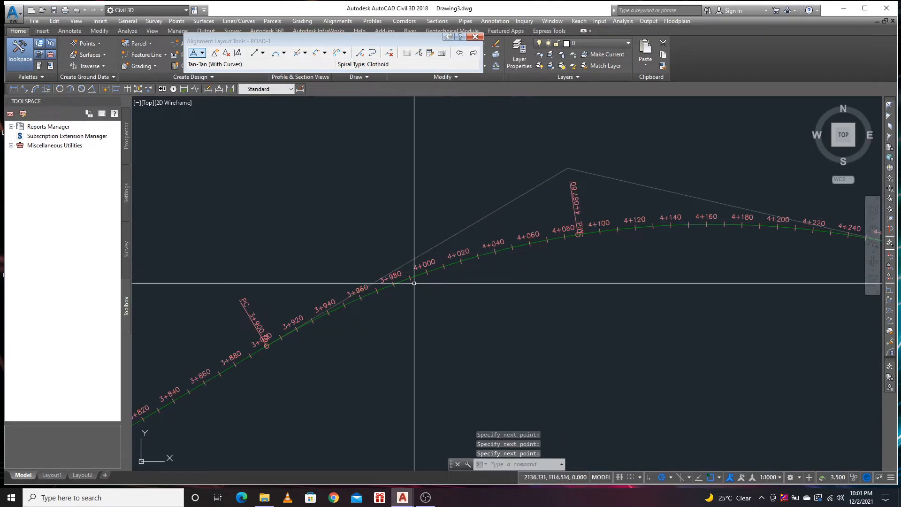
pyautogui.scroll(-8, 363, 308)
pyautogui.scroll(-1, 429, 246)
pyautogui.scroll(-3, 430, 246)
pyautogui.scroll(7, 630, 135)
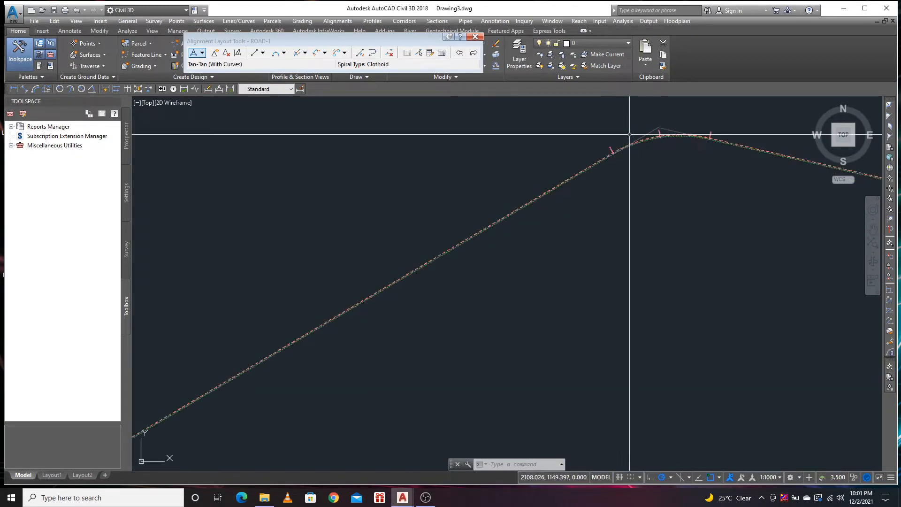
pyautogui.scroll(4, 610, 150)
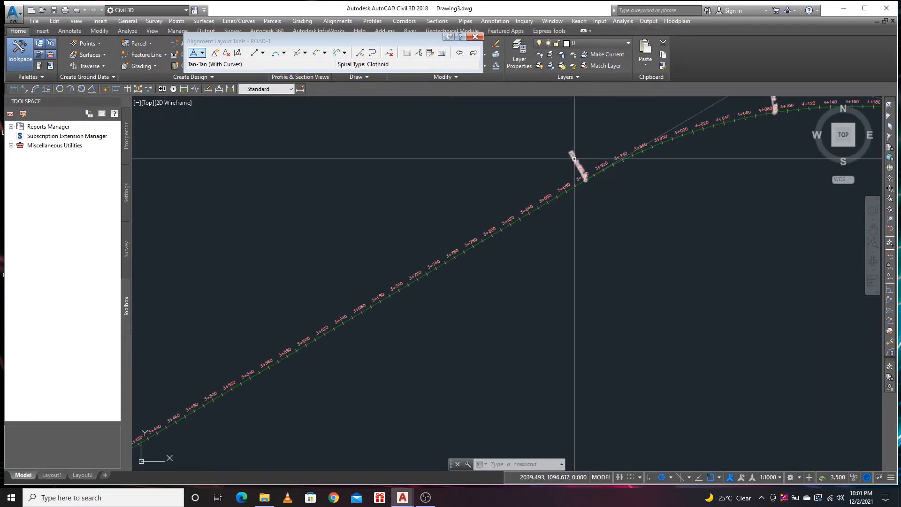
pyautogui.scroll(-4, 520, 179)
pyautogui.scroll(3, 587, 177)
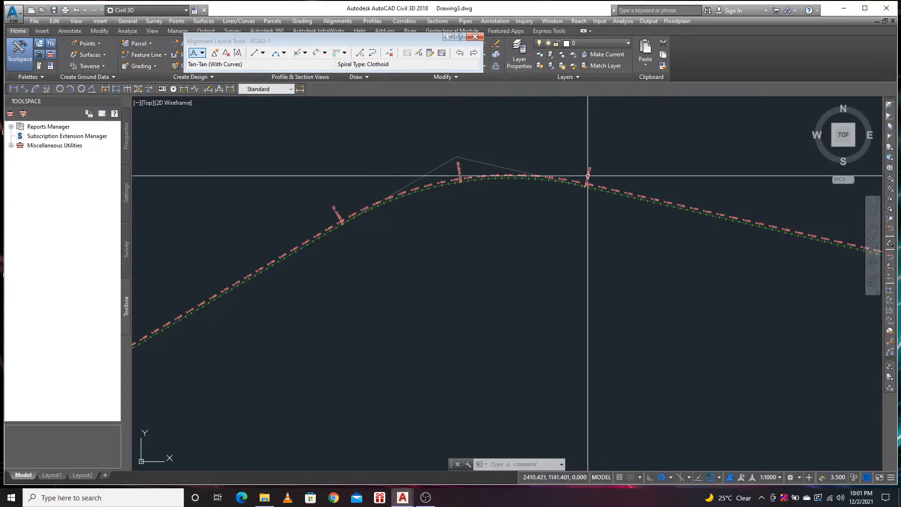
pyautogui.scroll(4, 590, 179)
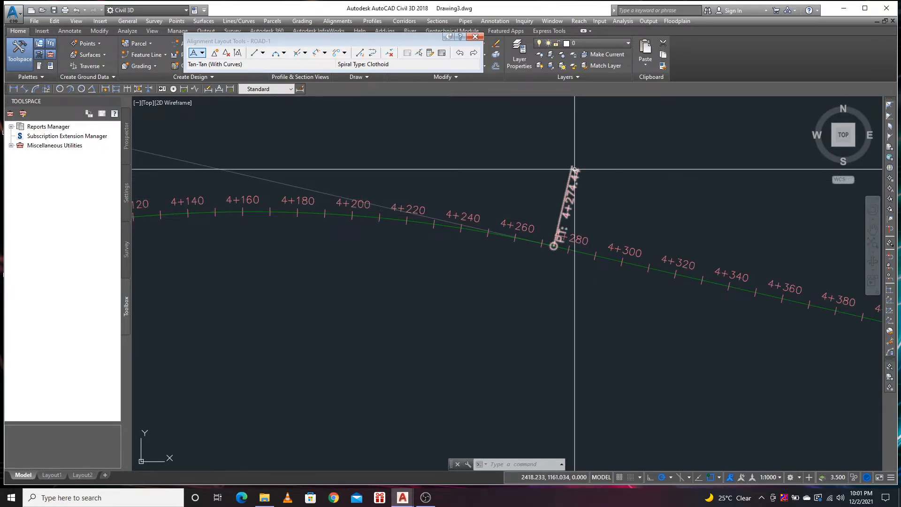
pyautogui.scroll(-4, 575, 169)
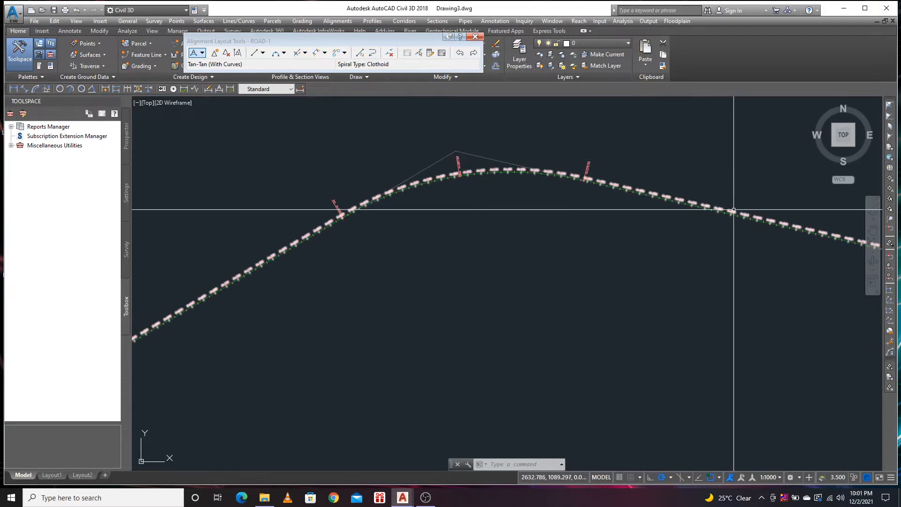
pyautogui.scroll(-3, 466, 183)
pyautogui.moveTo(446, 274); pyautogui.dragTo(532, 212, button='middle')
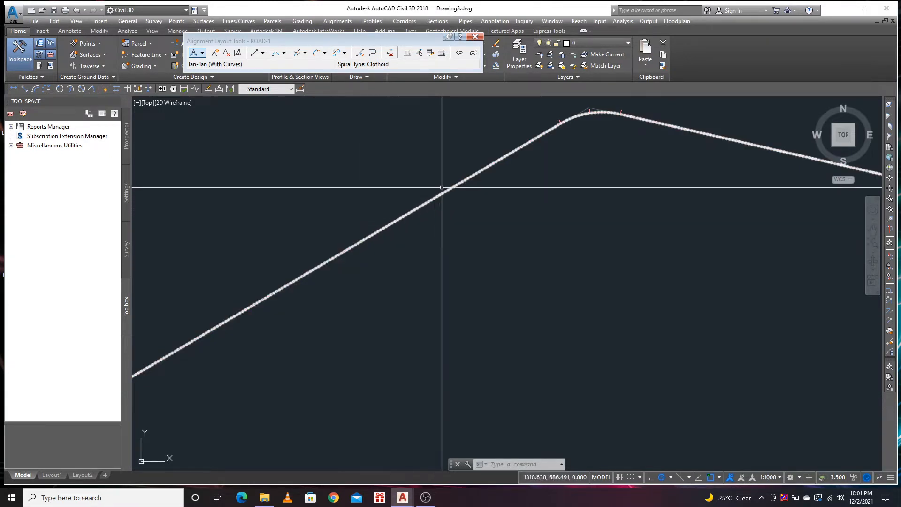
pyautogui.scroll(-3, 408, 221)
pyautogui.scroll(5, 439, 262)
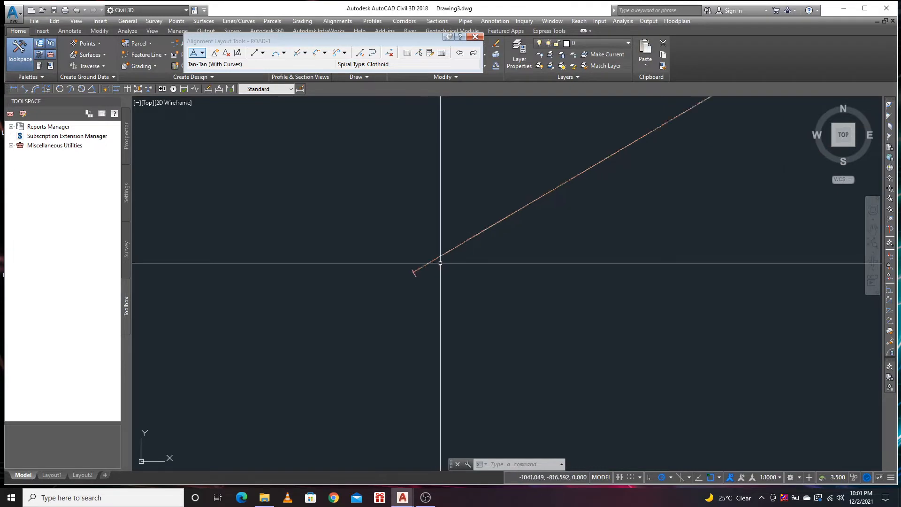
# - Edit the ROAD-1 alignment labels and apply a major station increment of 40 m
pyautogui.click(418, 241)
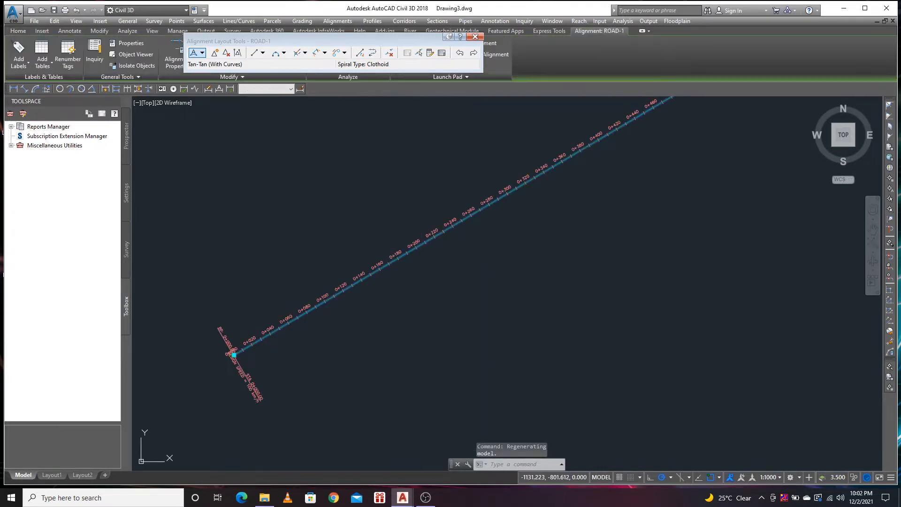
pyautogui.press('Escape')
pyautogui.press('Escape')
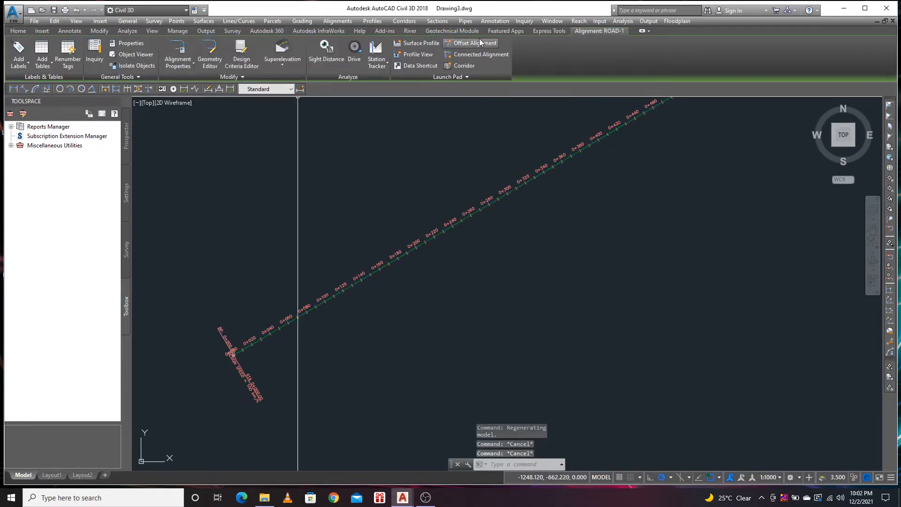
pyautogui.click(382, 267)
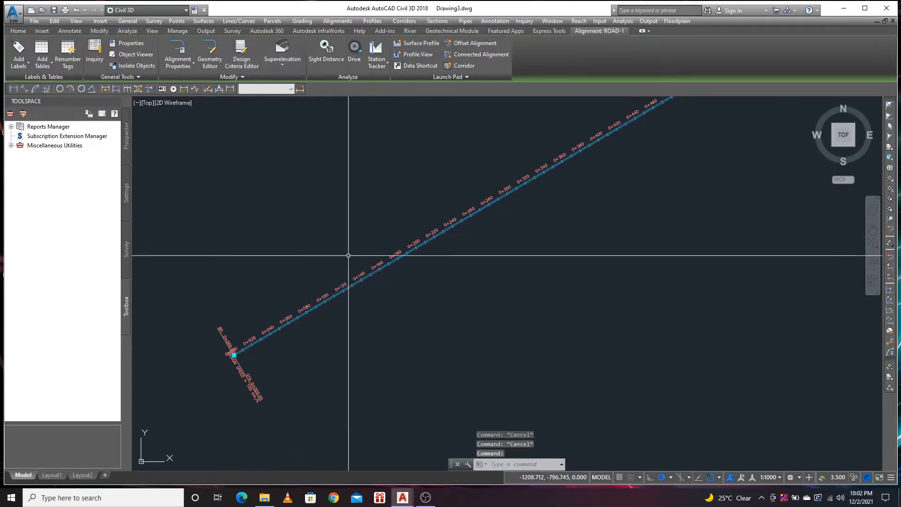
pyautogui.rightClick(357, 286)
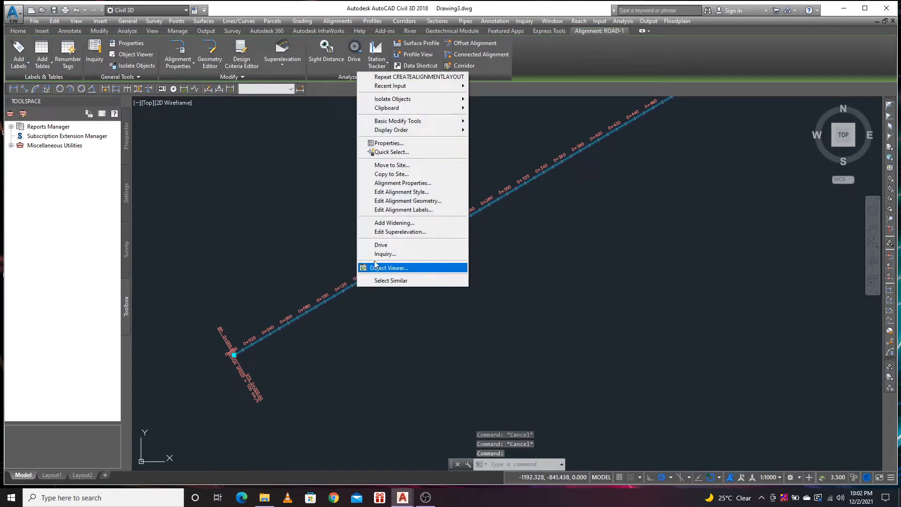
pyautogui.click(392, 211)
pyautogui.moveTo(332, 111); pyautogui.dragTo(505, 111)
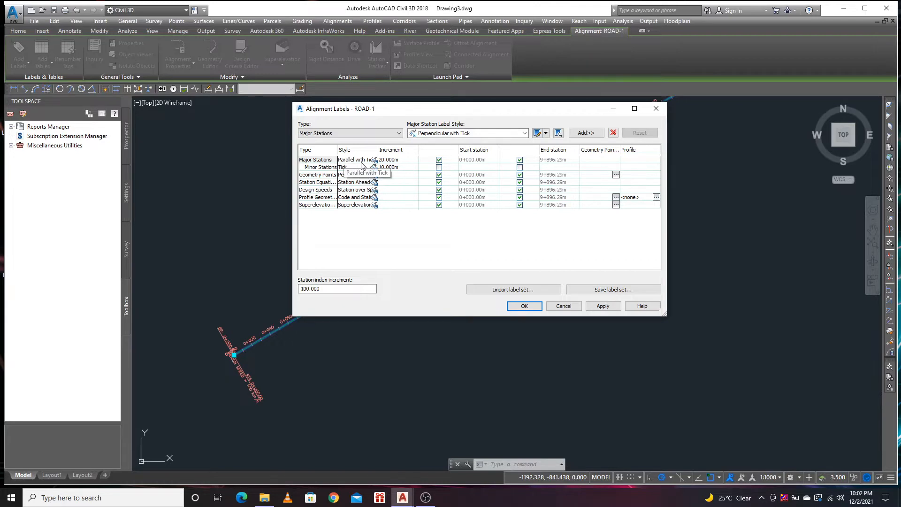
pyautogui.click(391, 161)
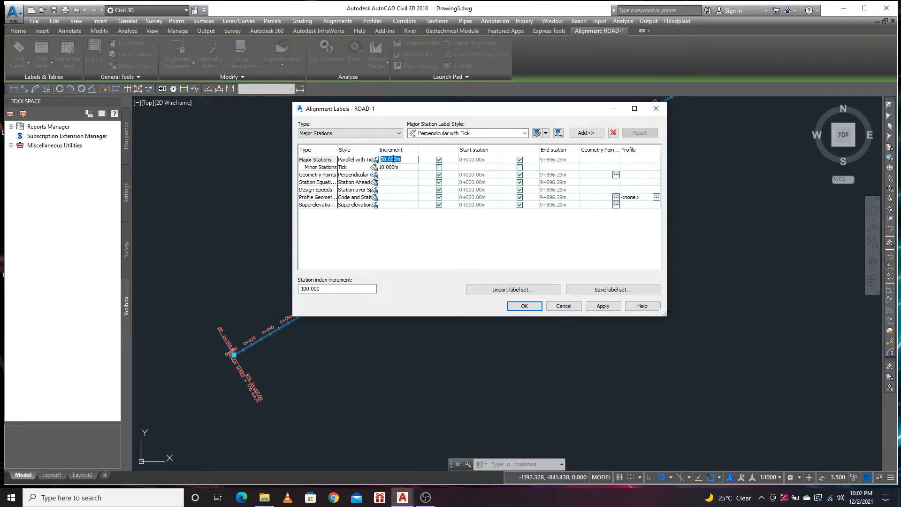
pyautogui.write('40')
pyautogui.click(603, 306)
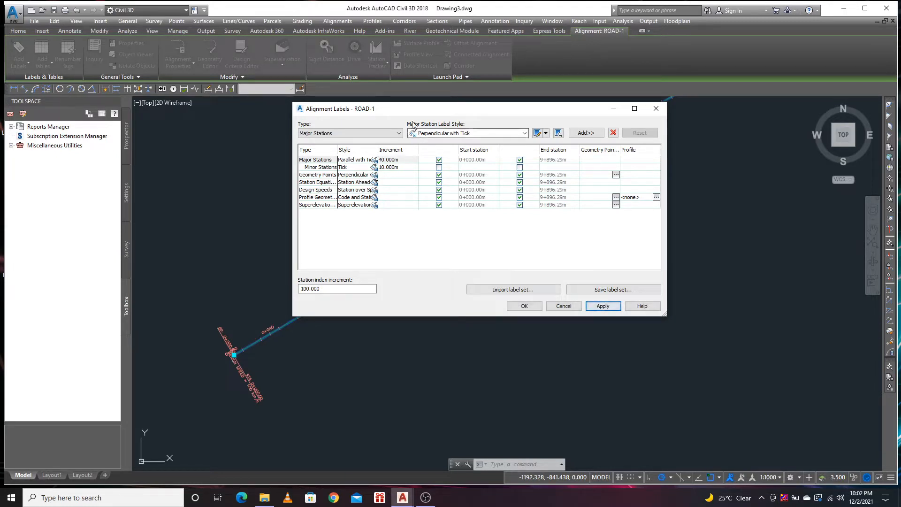
# - Edit the Tick label style used by the minor stations and add a text component to its layout
pyautogui.moveTo(397, 110)
pyautogui.mouseDown()
pyautogui.moveTo(583, 149)
pyautogui.moveTo(574, 231)
pyautogui.moveTo(524, 199)
pyautogui.moveTo(483, 145)
pyautogui.moveTo(486, 127)
pyautogui.mouseUp()
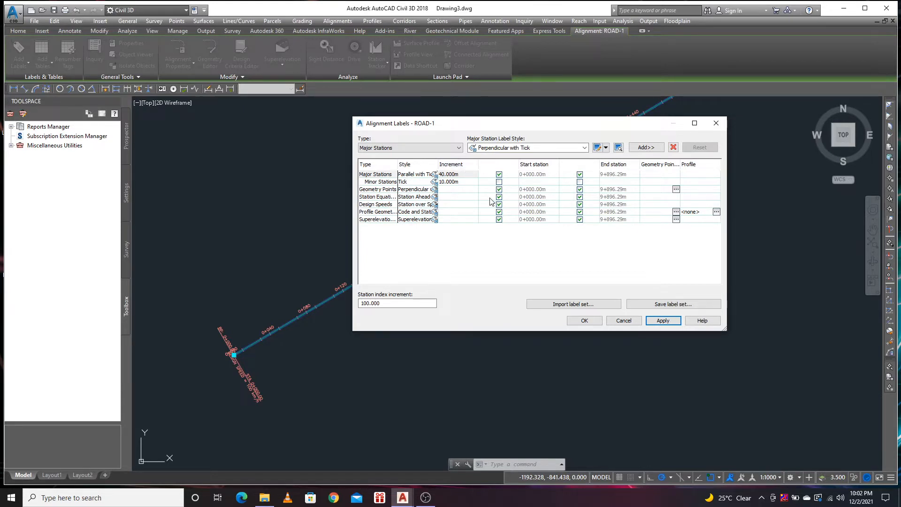
pyautogui.click(437, 183)
pyautogui.click(434, 182)
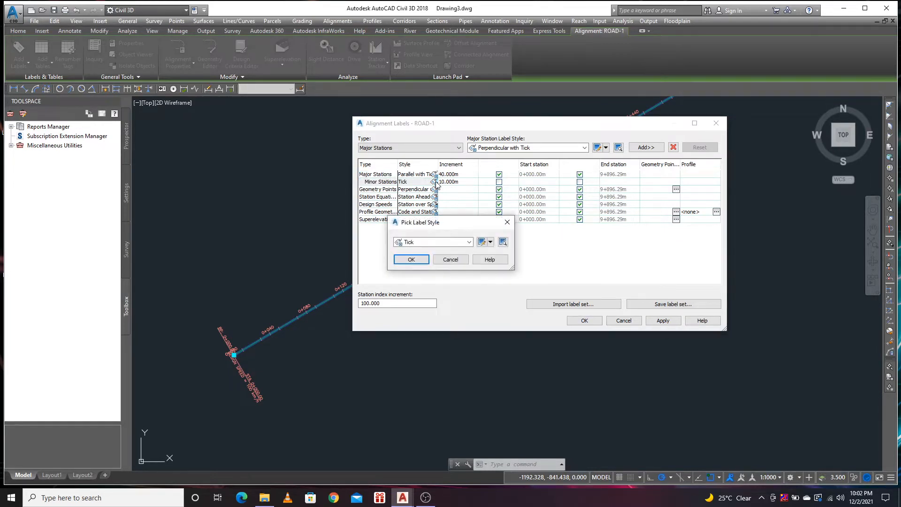
pyautogui.moveTo(457, 227); pyautogui.dragTo(483, 153)
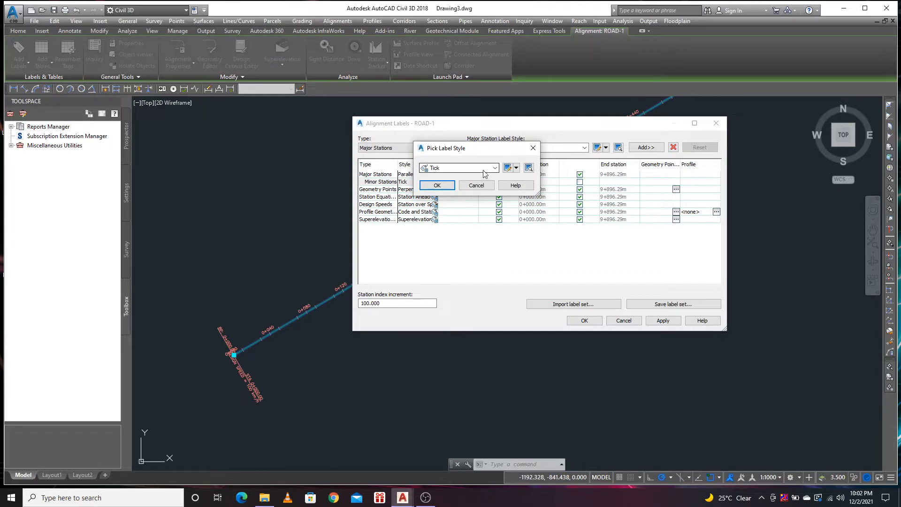
pyautogui.click(508, 169)
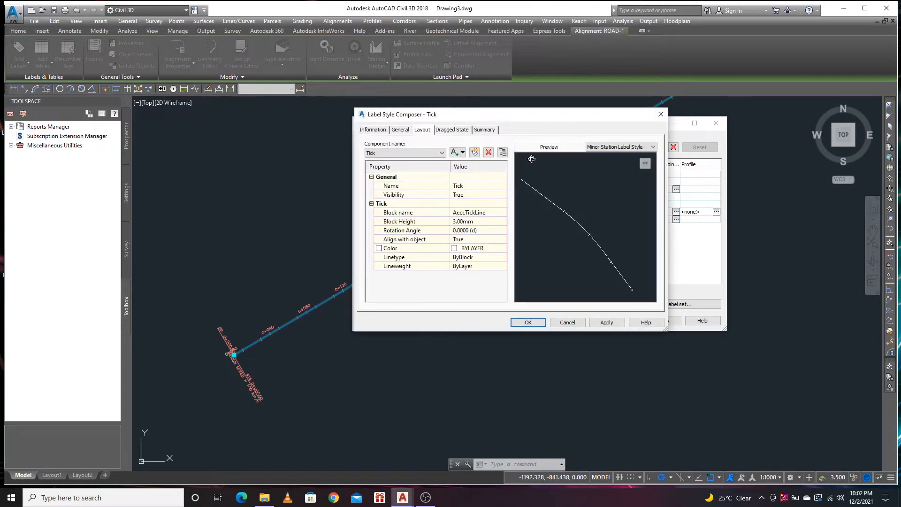
pyautogui.click(454, 152)
pyautogui.moveTo(491, 120); pyautogui.dragTo(508, 54)
pyautogui.click(484, 165)
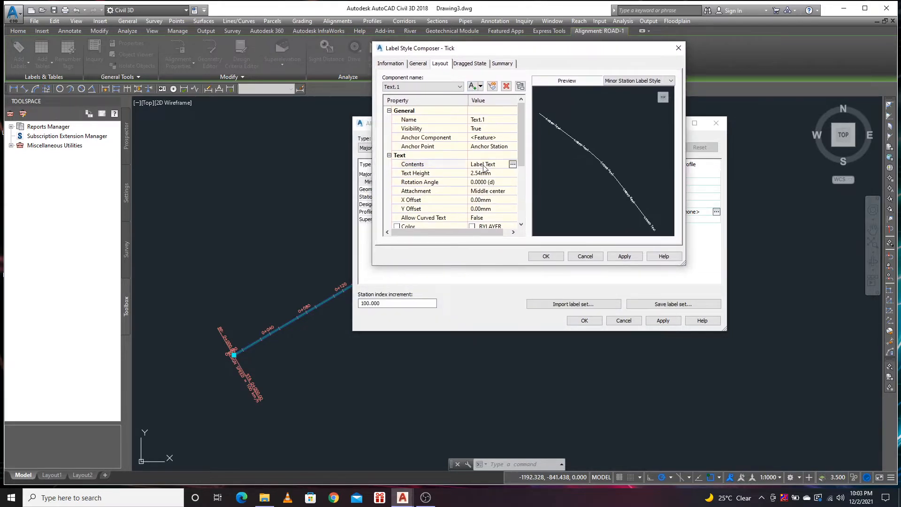
# - Replace the default contents of the new text component with the Alignment Name property, preserving case
pyautogui.click(513, 164)
pyautogui.moveTo(502, 175); pyautogui.dragTo(540, 75)
pyautogui.click(571, 92)
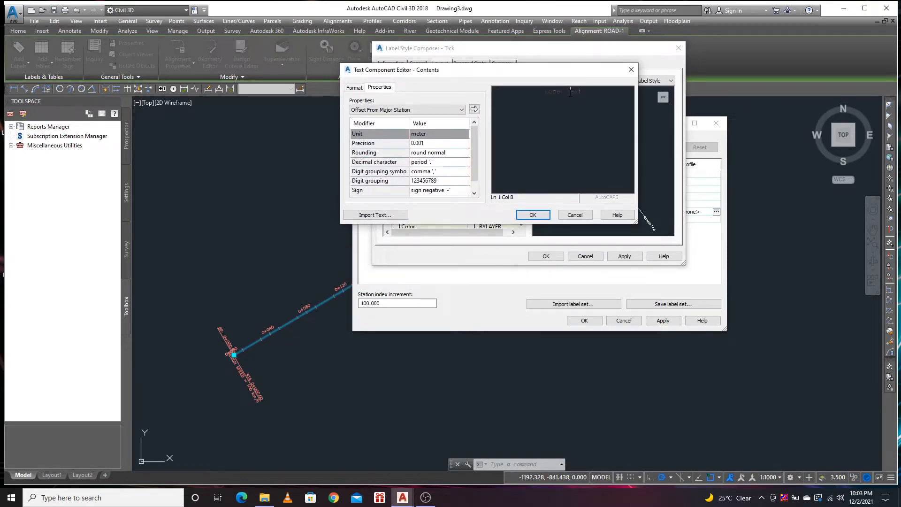
pyautogui.moveTo(592, 92); pyautogui.dragTo(520, 89)
pyautogui.click(454, 110)
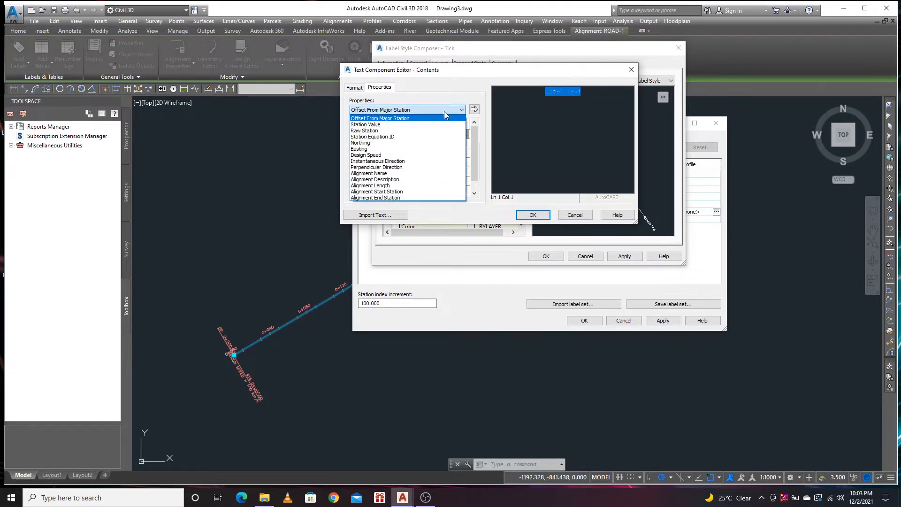
pyautogui.click(384, 175)
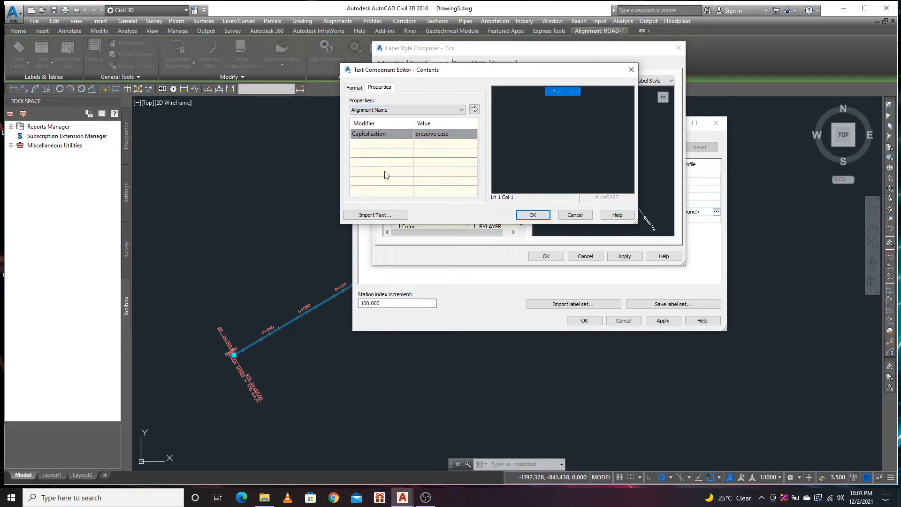
pyautogui.click(474, 110)
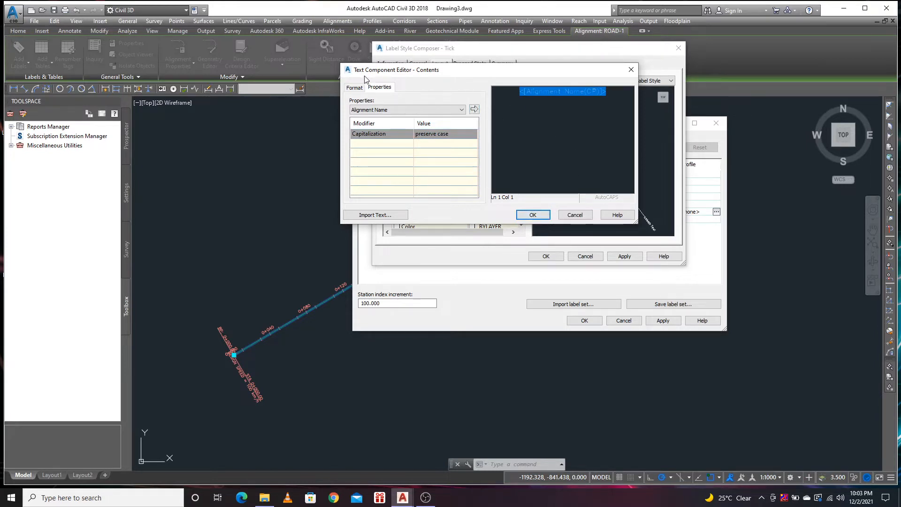
# - Colour the Alignment Name text yellow and confirm the component's contents
pyautogui.click(355, 88)
pyautogui.click(413, 167)
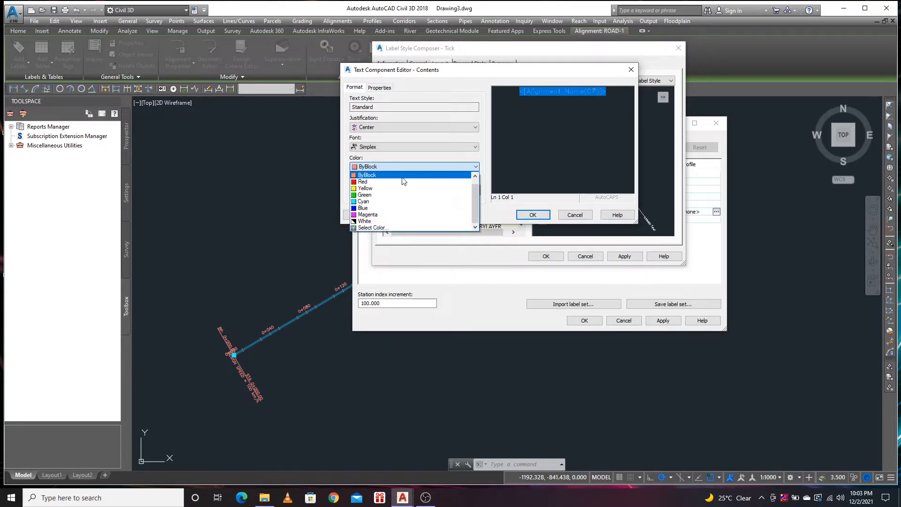
pyautogui.click(375, 189)
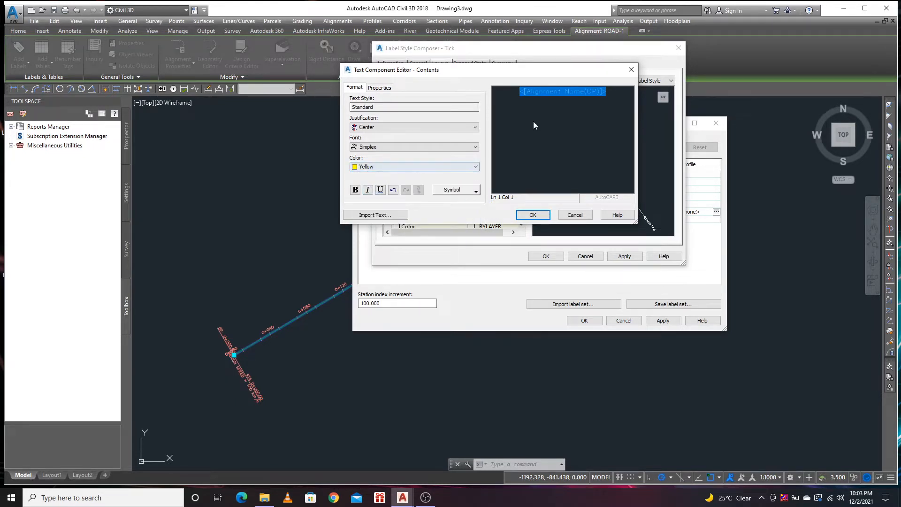
pyautogui.click(531, 216)
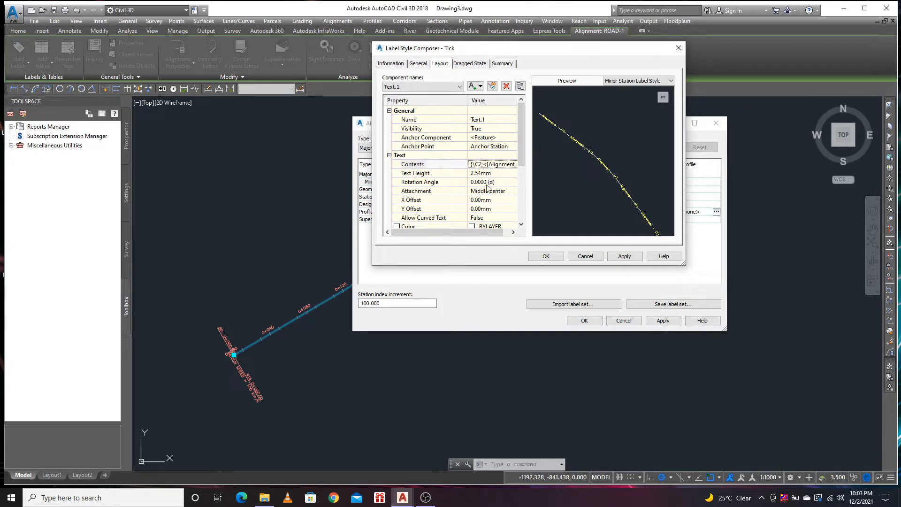
# - Set the border visibility of the alignment name text component to True
pyautogui.scroll(-2, 488, 188)
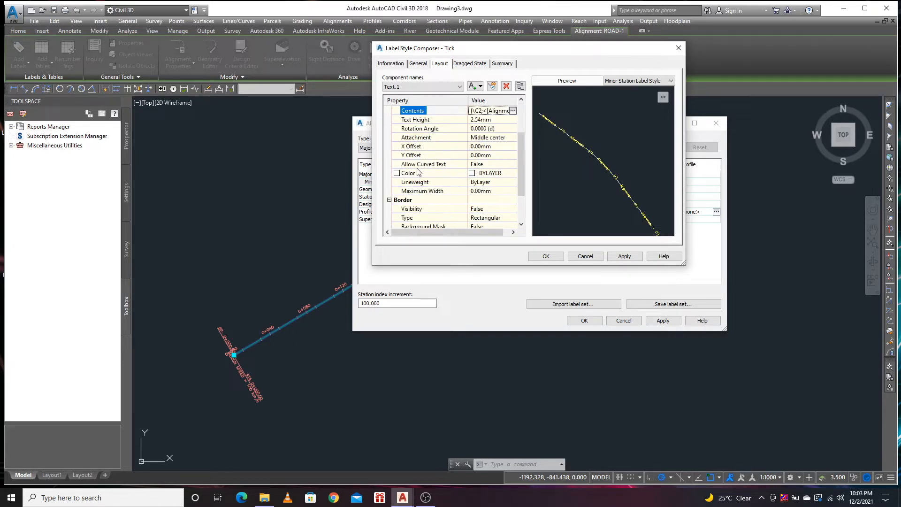
pyautogui.scroll(-1, 454, 201)
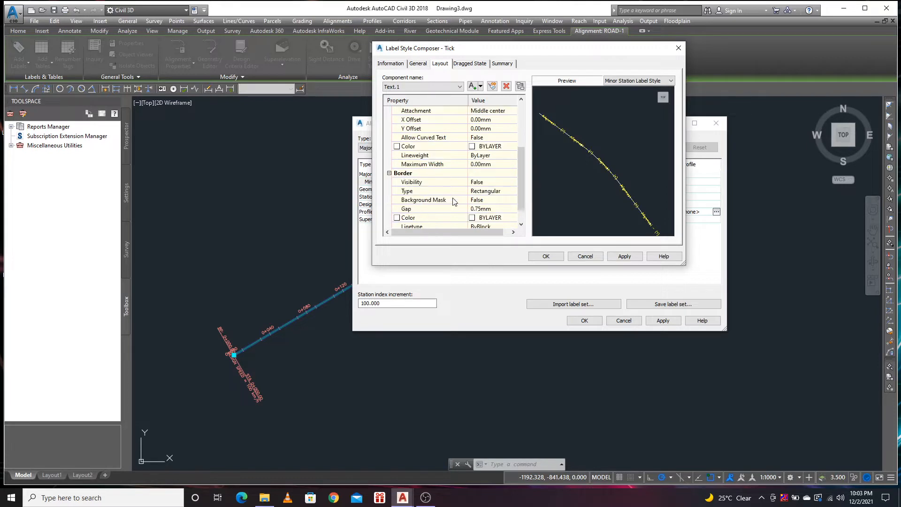
pyautogui.scroll(5, 542, 121)
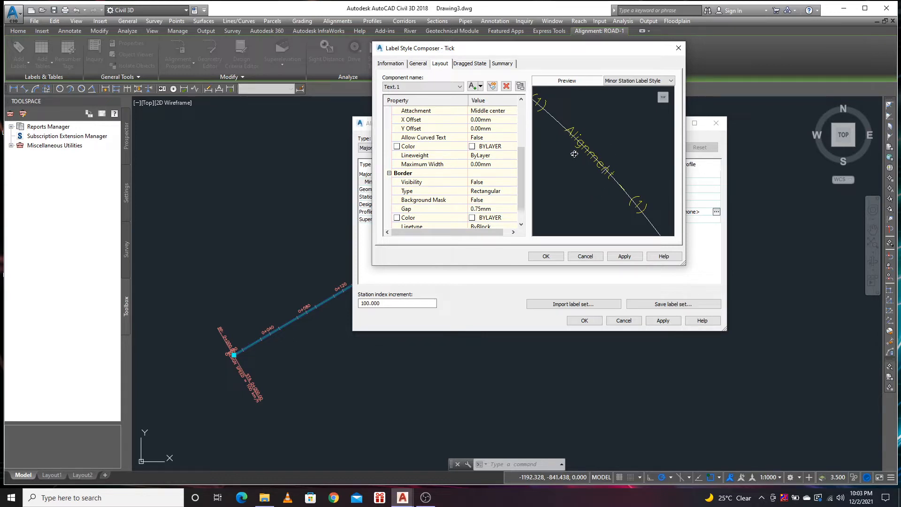
pyautogui.click(487, 184)
pyautogui.click(489, 185)
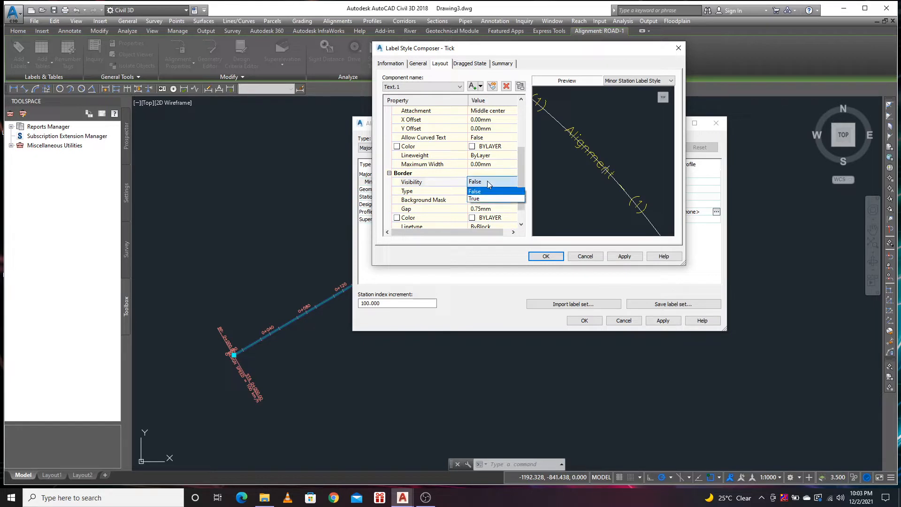
pyautogui.click(478, 199)
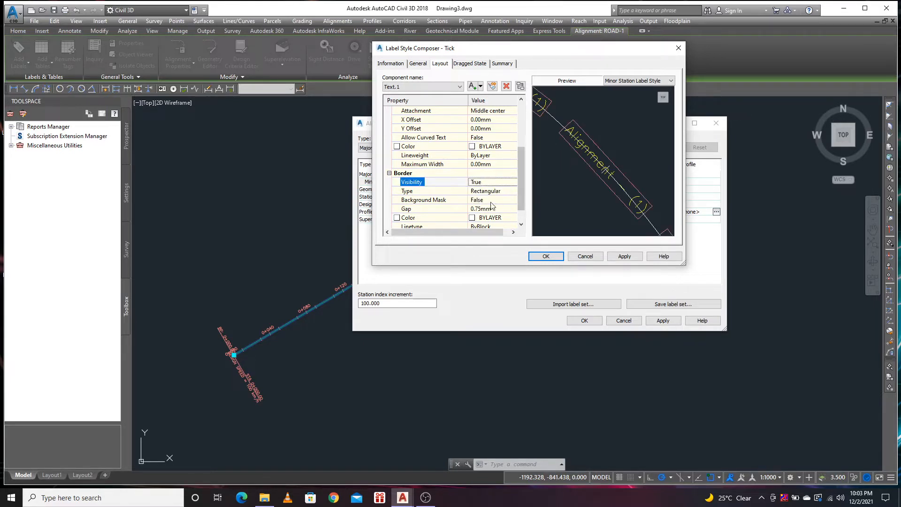
# - Set the colour of the text component's border to red
pyautogui.click(474, 220)
pyautogui.click(513, 218)
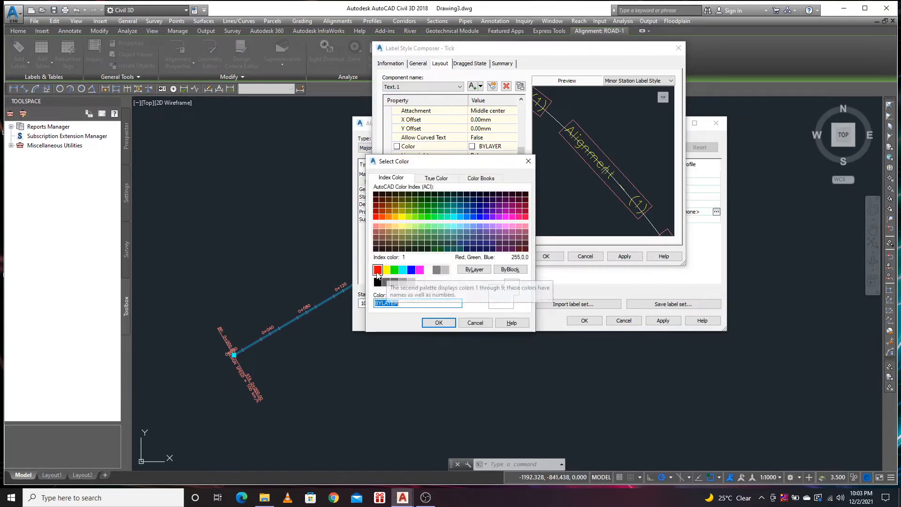
pyautogui.click(377, 270)
pyautogui.click(438, 322)
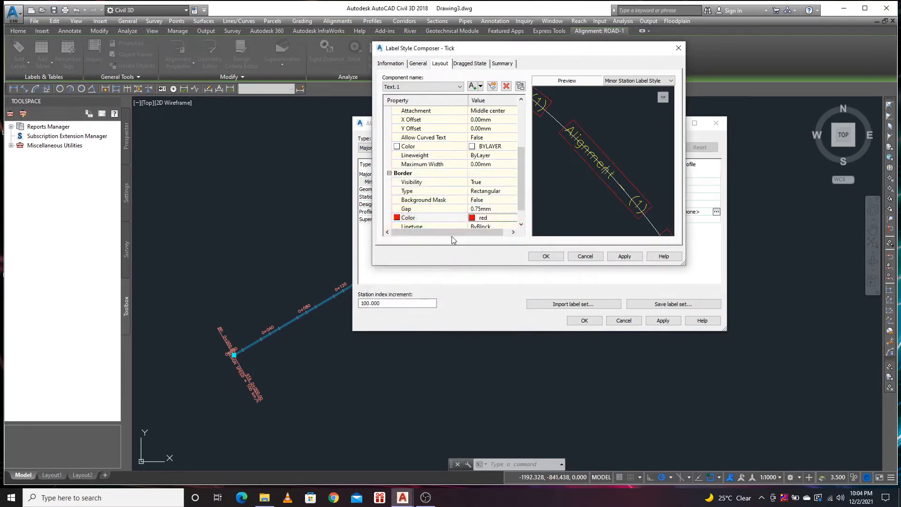
# - Set the border's background mask to True and accept the edited Tick style for the minor stations
pyautogui.scroll(-1, 489, 201)
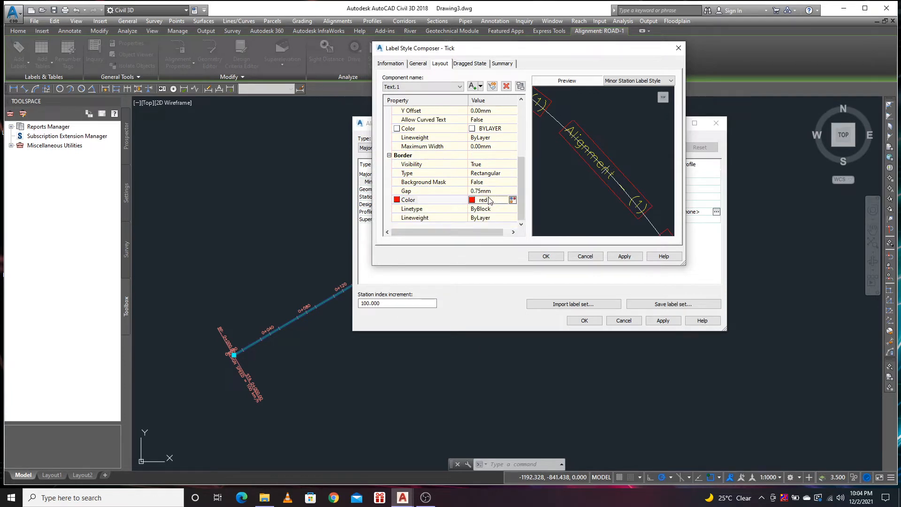
pyautogui.click(497, 184)
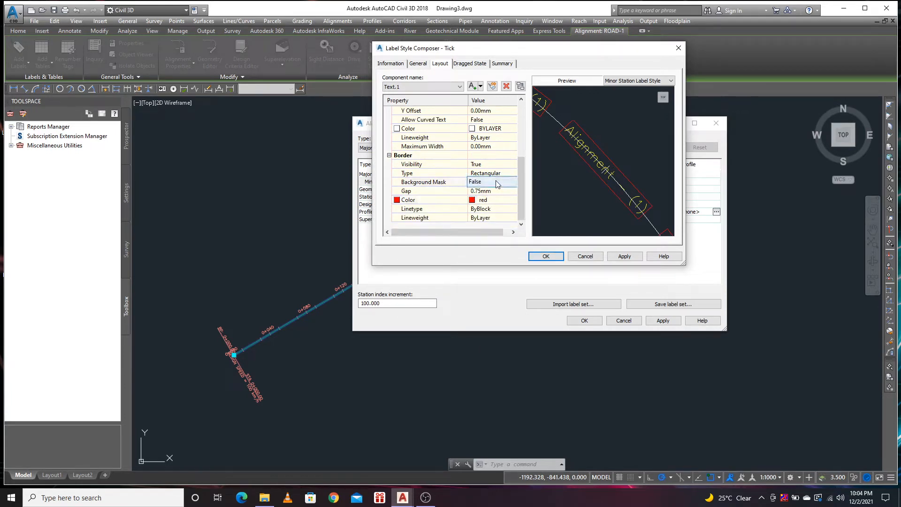
pyautogui.click(497, 184)
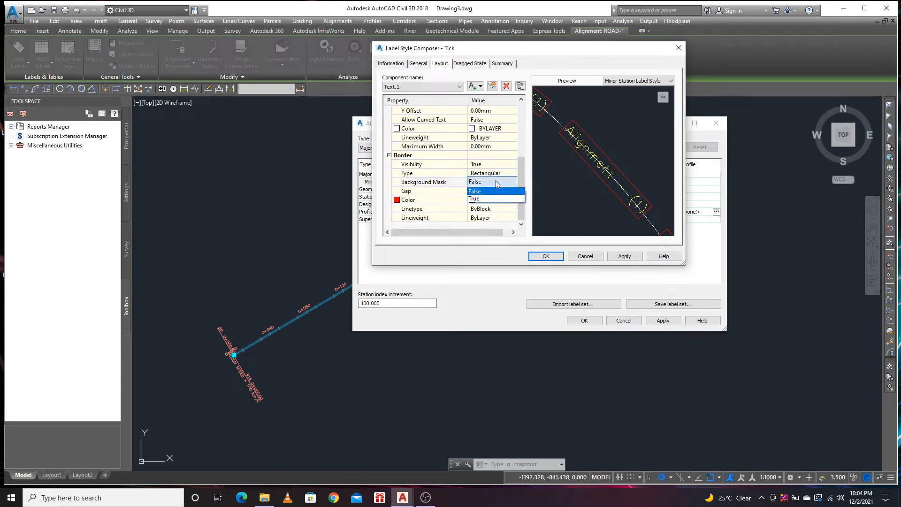
pyautogui.click(481, 199)
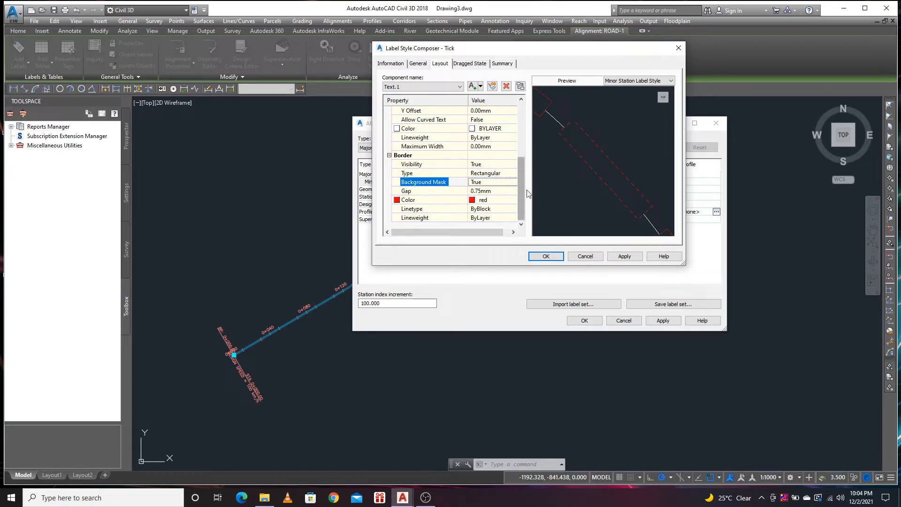
pyautogui.click(547, 256)
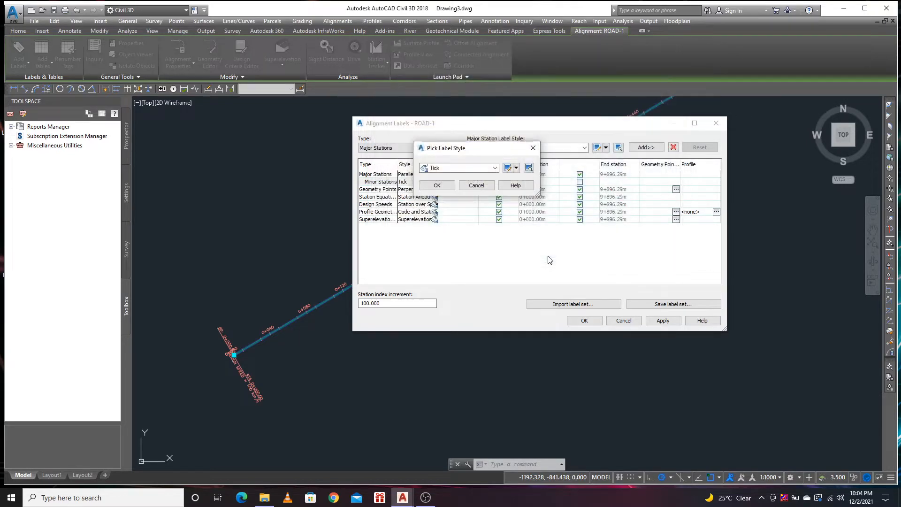
pyautogui.click(437, 185)
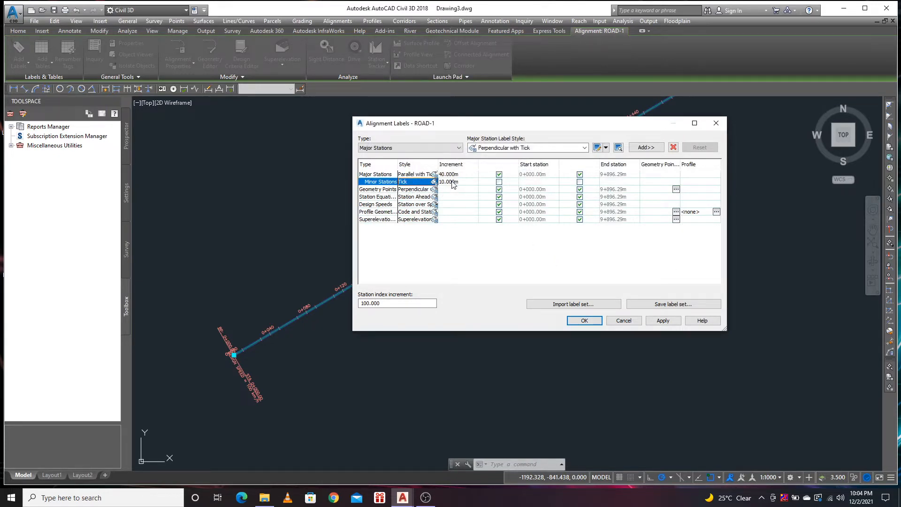
# - Set the minor station increment to 100 m, apply it to ROAD-1 and close the alignment label settings
pyautogui.click(458, 182)
pyautogui.write('100')
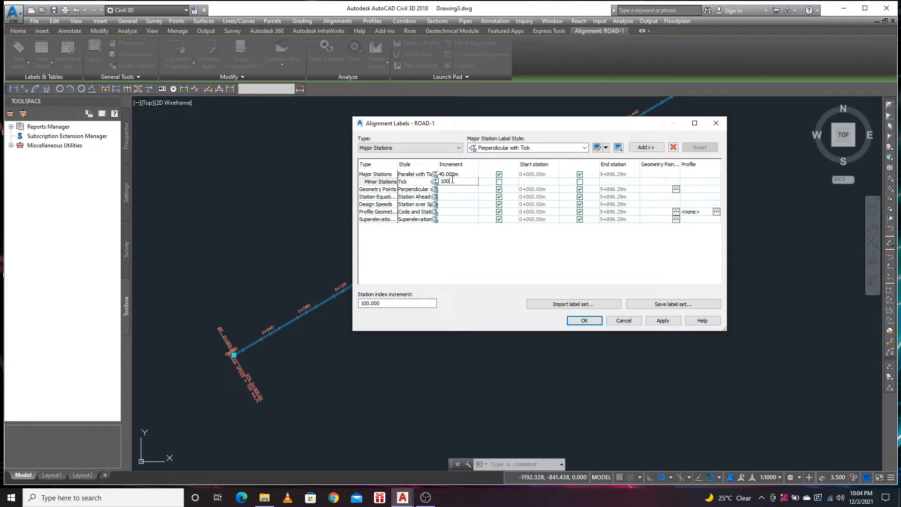
pyautogui.click(662, 321)
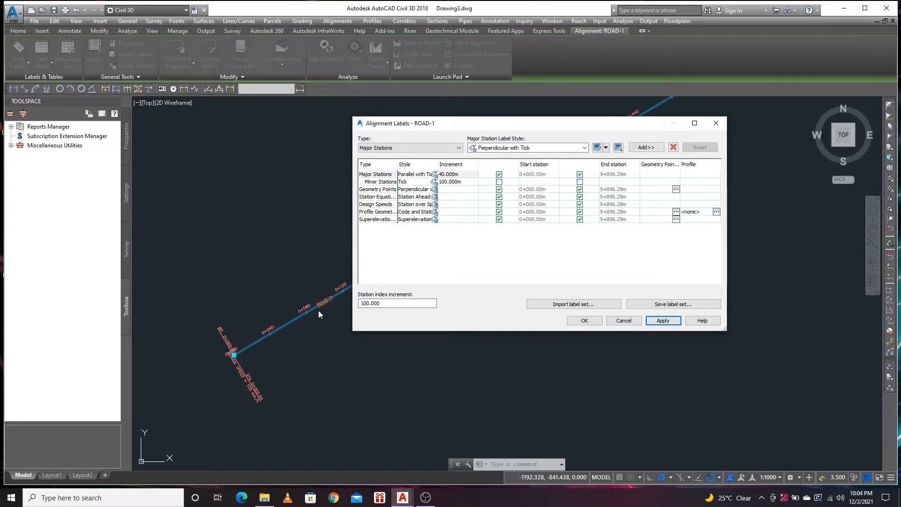
pyautogui.click(585, 321)
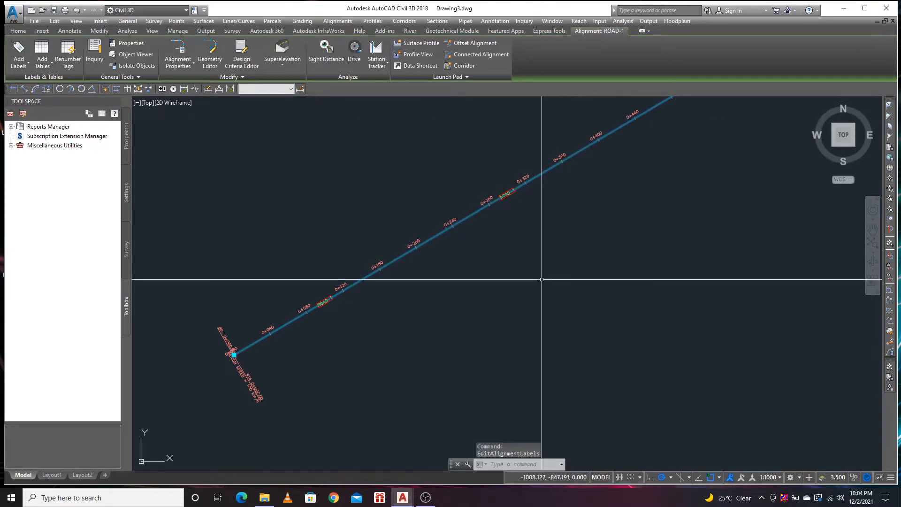
# - Examine the bordered alignment name labels and their spacing among the station labels along the first tangent
pyautogui.scroll(8, 512, 188)
pyautogui.scroll(-10, 394, 280)
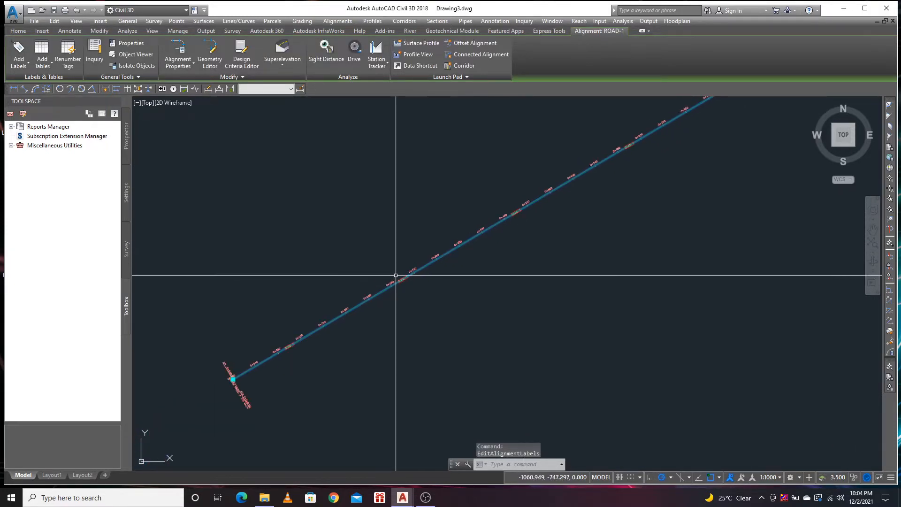
pyautogui.scroll(5, 554, 193)
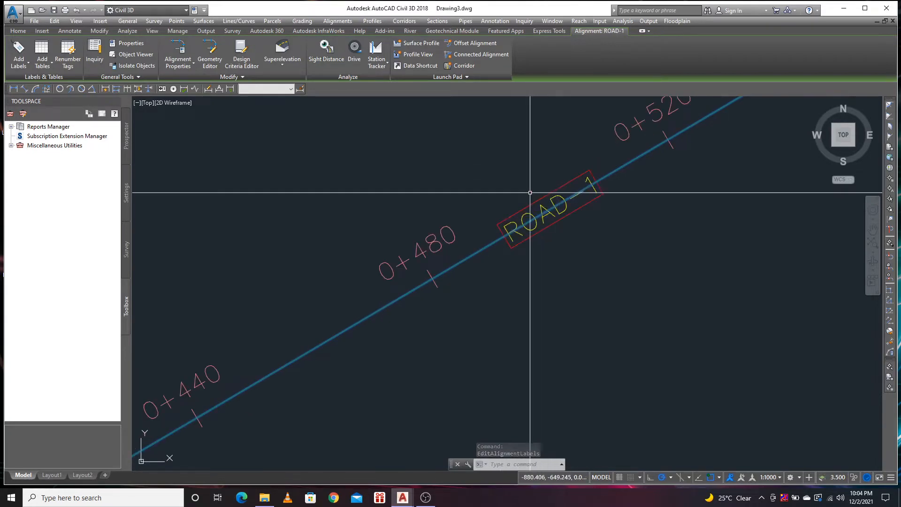
pyautogui.press('Escape')
pyautogui.scroll(-4, 397, 224)
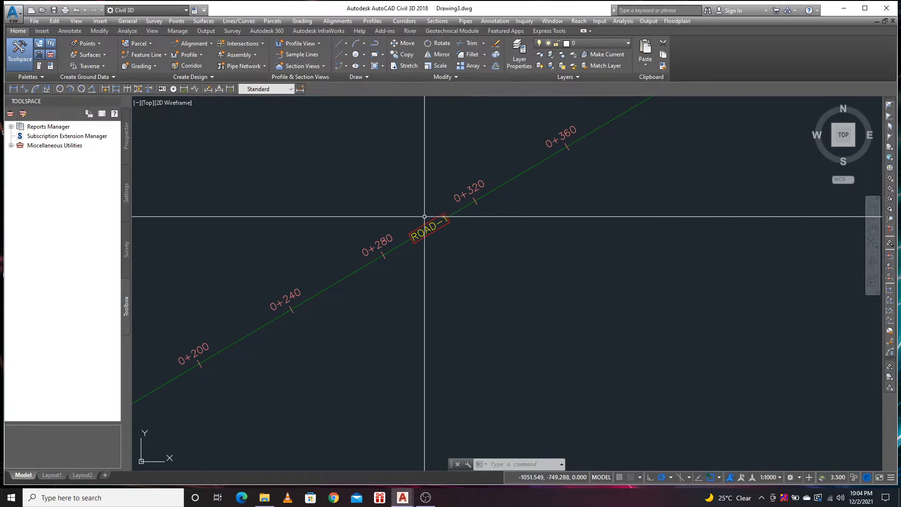
pyautogui.scroll(-3, 398, 308)
pyautogui.scroll(2, 482, 279)
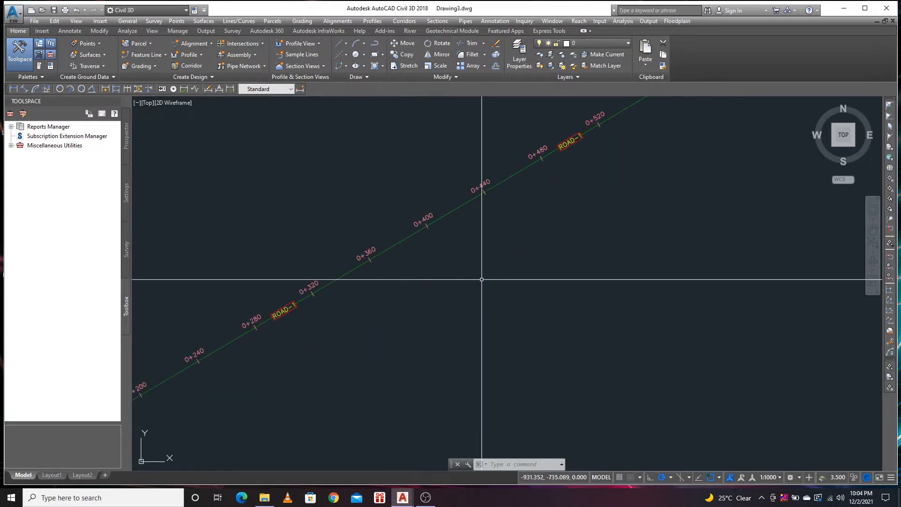
# - Edit ROAD-1's alignment labels and open the Perpendicular with Tick and Line label style of the geometry points for editing
pyautogui.click(455, 207)
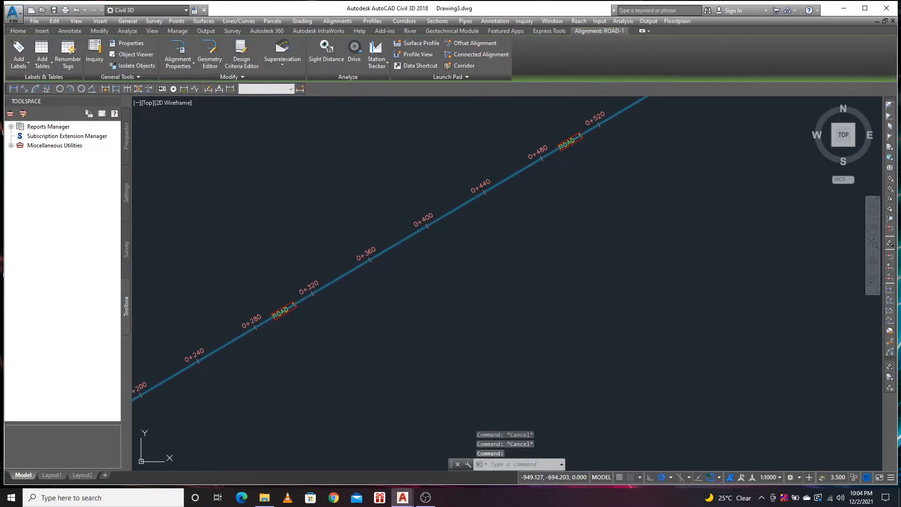
pyautogui.rightClick(453, 212)
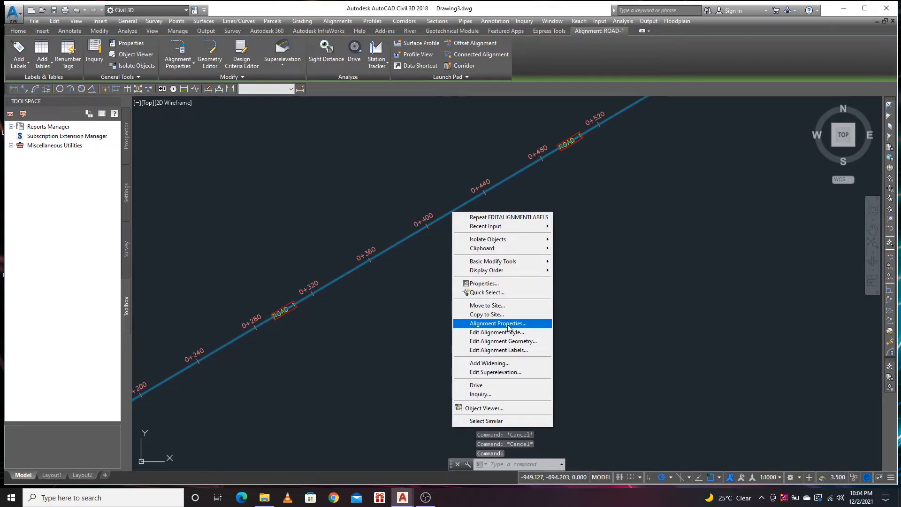
pyautogui.click(498, 351)
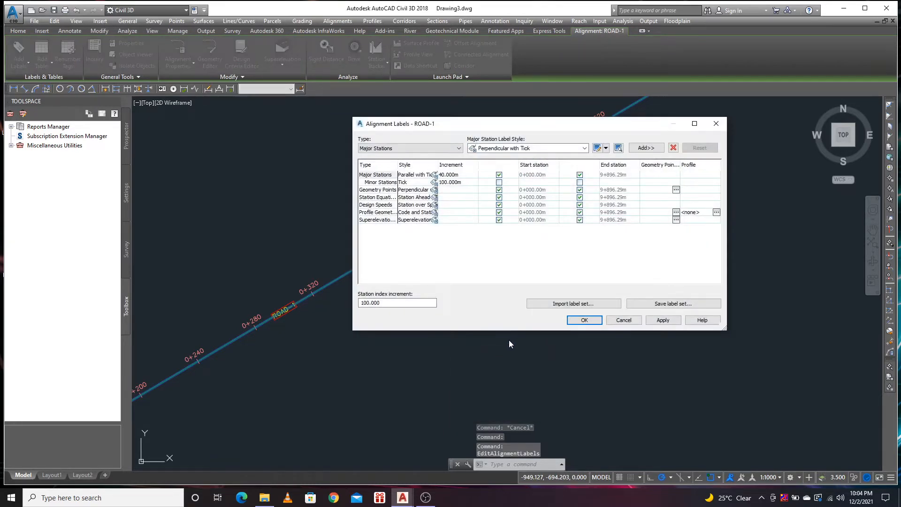
pyautogui.click(378, 197)
pyautogui.click(379, 189)
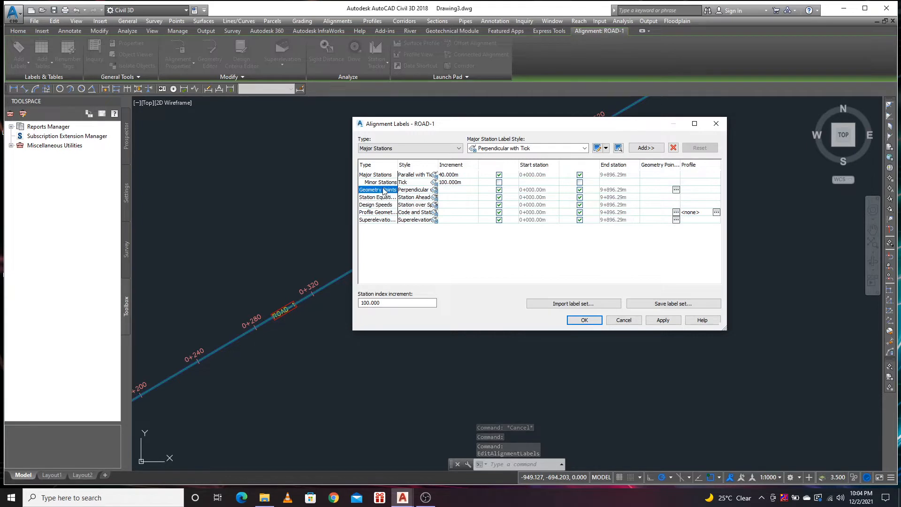
pyautogui.click(434, 191)
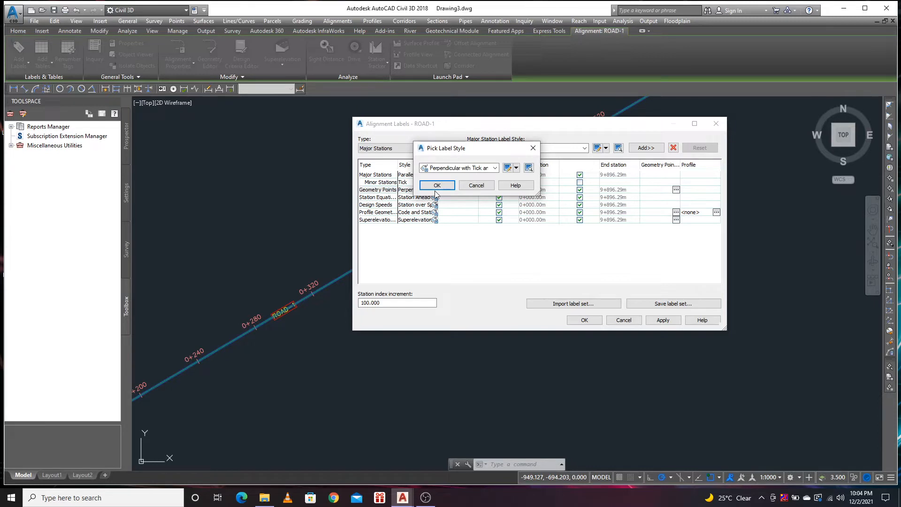
pyautogui.moveTo(473, 154); pyautogui.dragTo(490, 124)
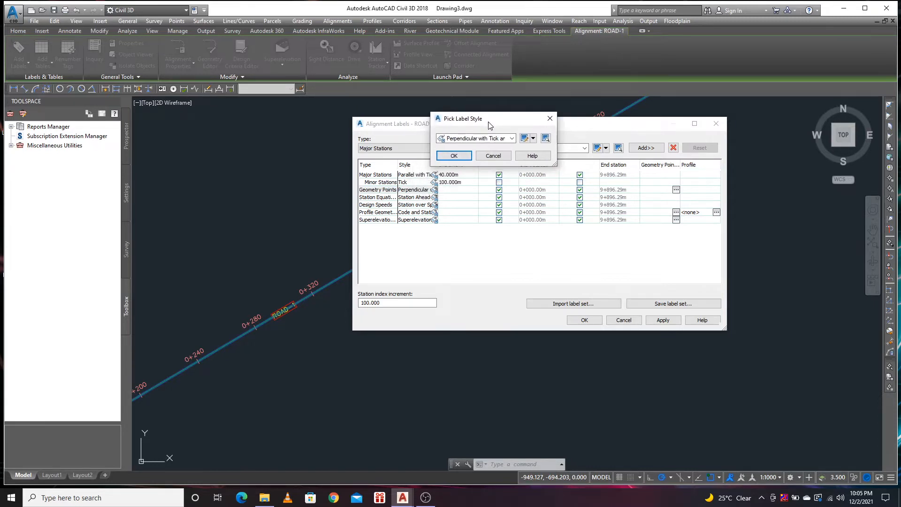
pyautogui.click(525, 140)
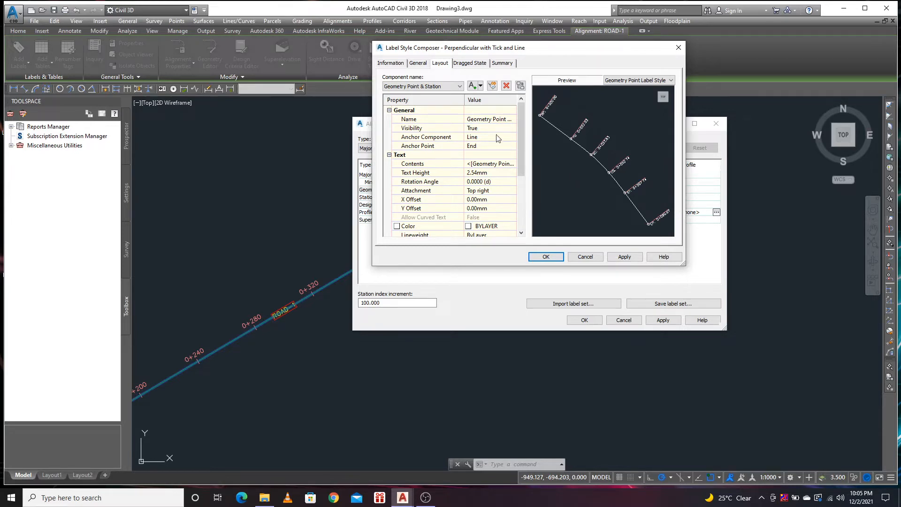
# - Edit the contents of the Geometry Point & Station component and start a new line after the station value
pyautogui.click(482, 164)
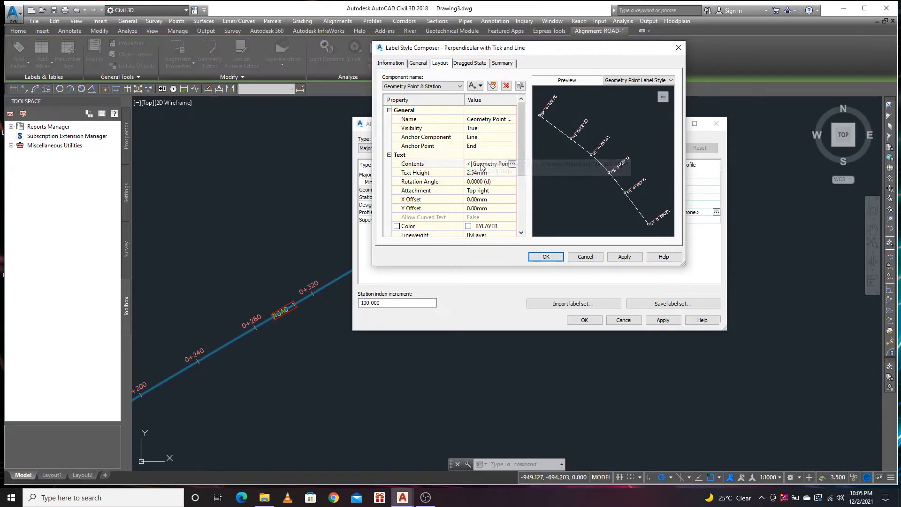
pyautogui.click(512, 165)
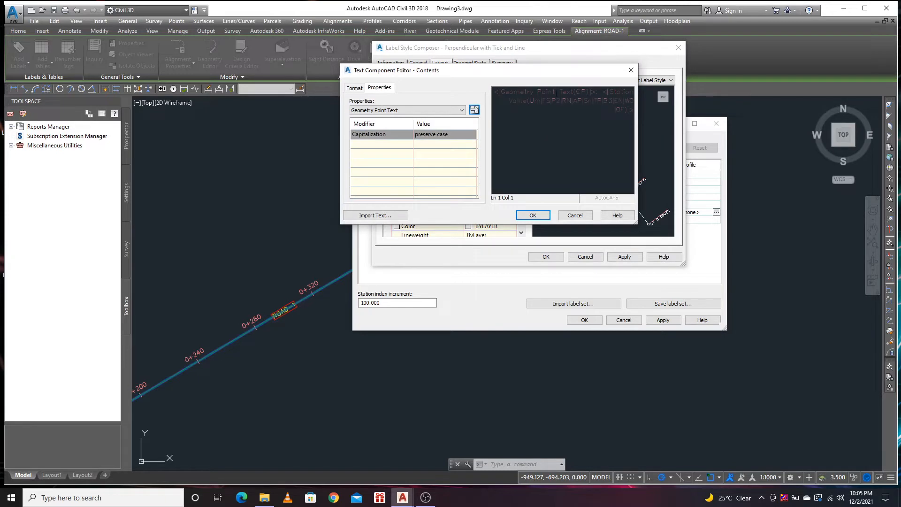
pyautogui.click(513, 91)
pyautogui.click(608, 92)
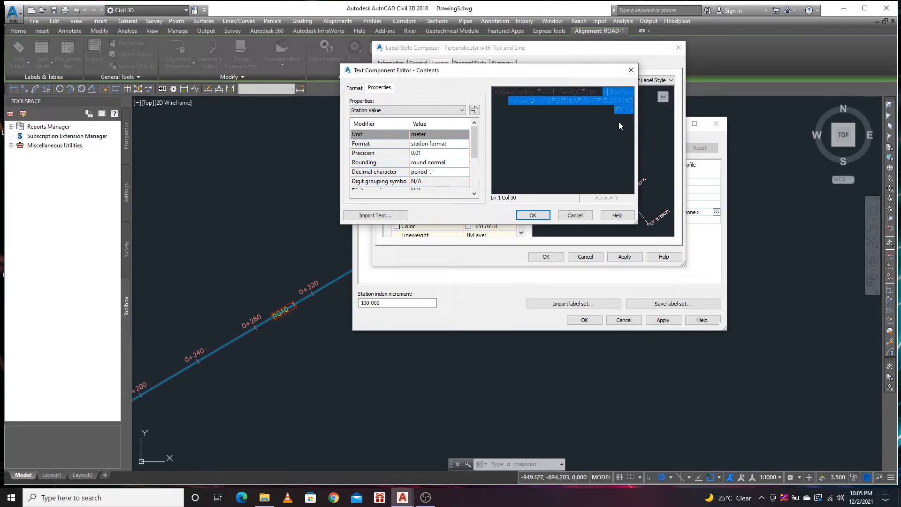
pyautogui.click(635, 112)
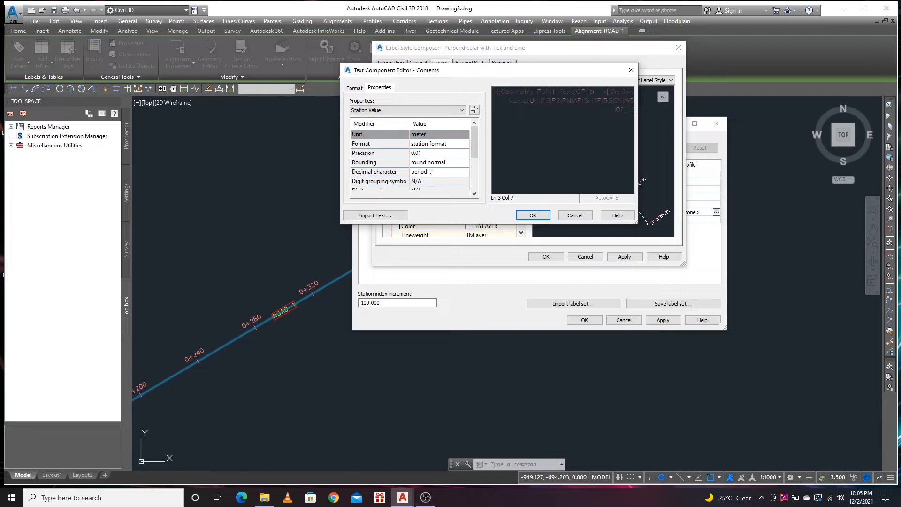
pyautogui.press('Return')
# - Insert the Easting property in metres with 0.001 precision, prefix it with E= and start another line with N=
pyautogui.click(427, 112)
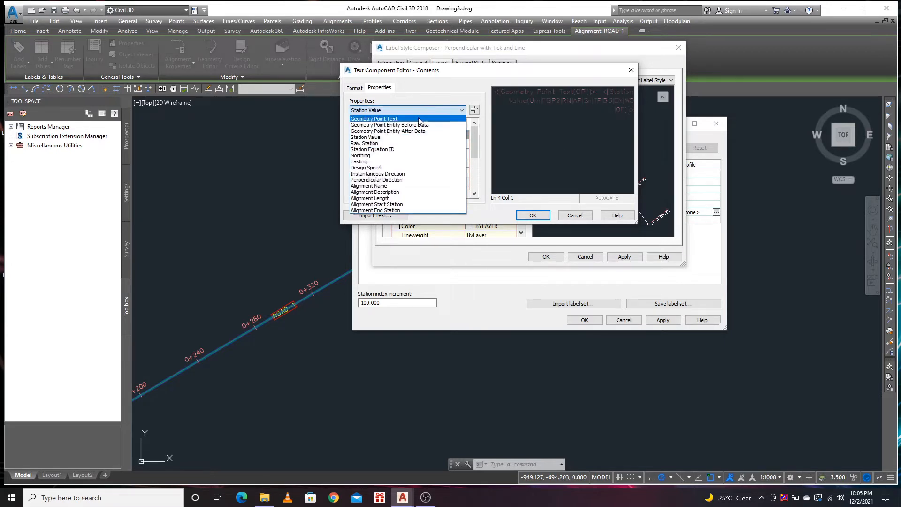
pyautogui.click(365, 162)
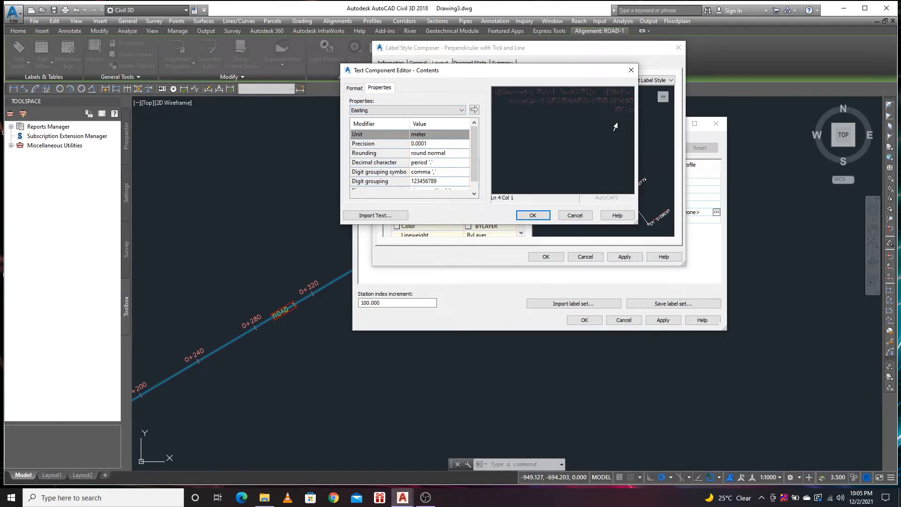
pyautogui.click(435, 142)
pyautogui.click(436, 143)
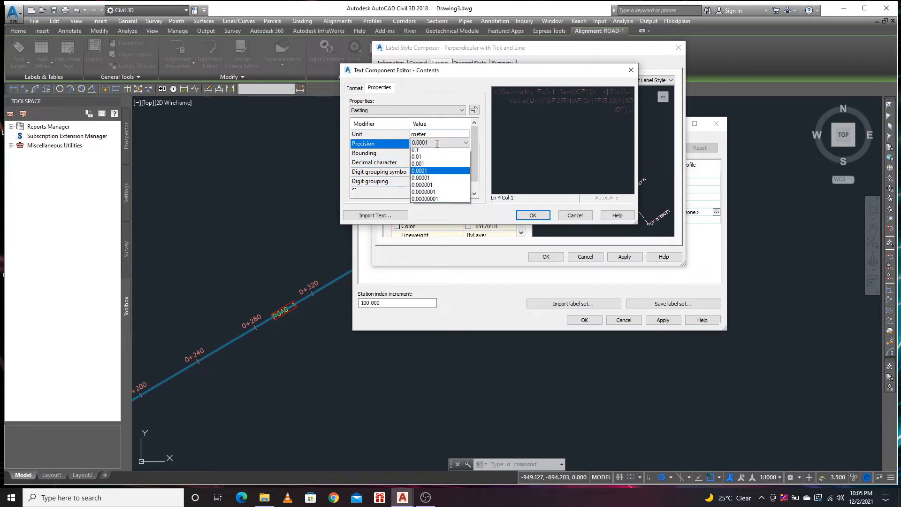
pyautogui.click(431, 172)
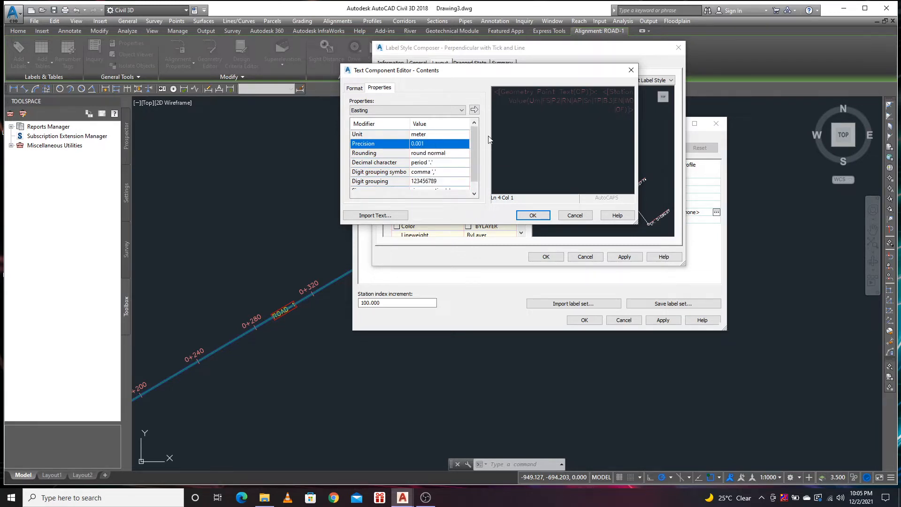
pyautogui.click(474, 109)
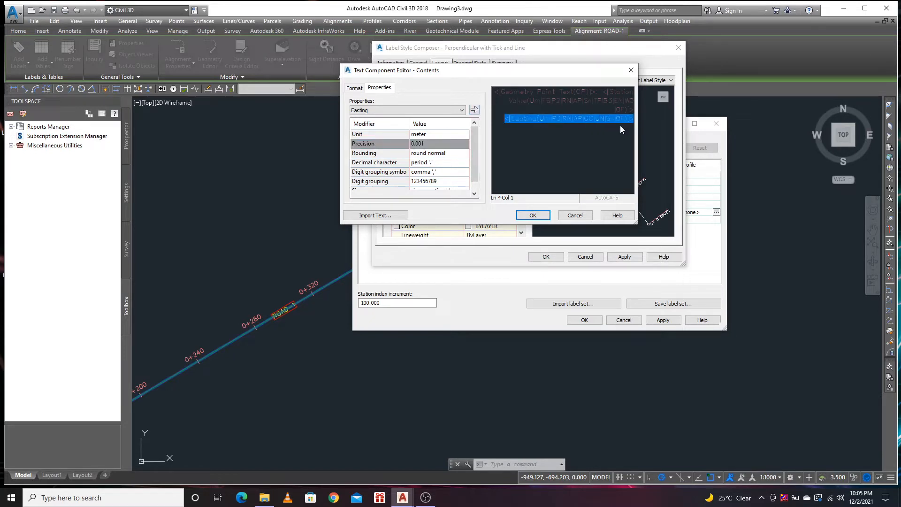
pyautogui.click(506, 119)
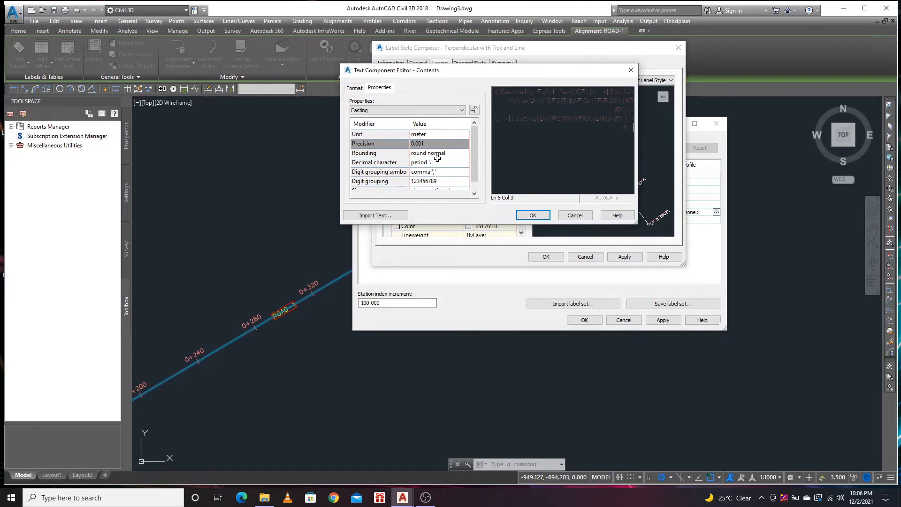
# - Insert the Northing property with 0.001 precision after N= in the label contents
pyautogui.click(420, 110)
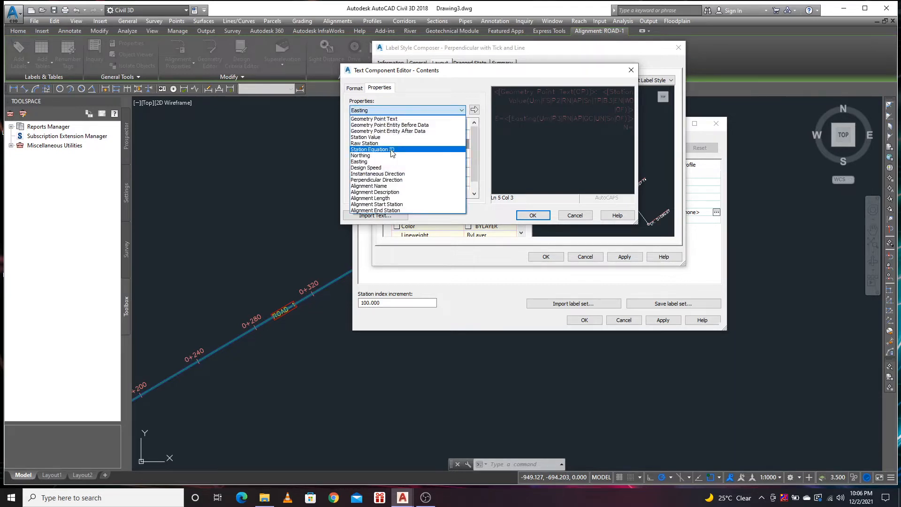
pyautogui.click(377, 156)
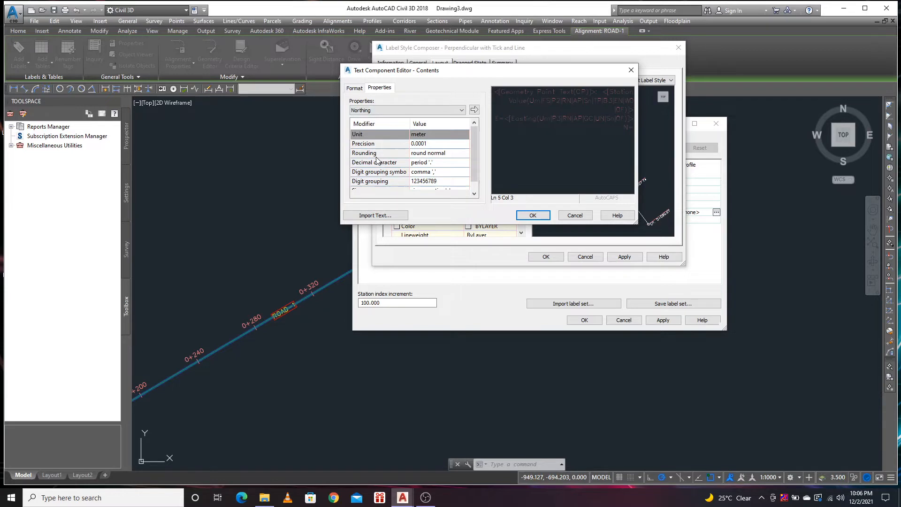
pyautogui.click(438, 144)
pyautogui.click(437, 143)
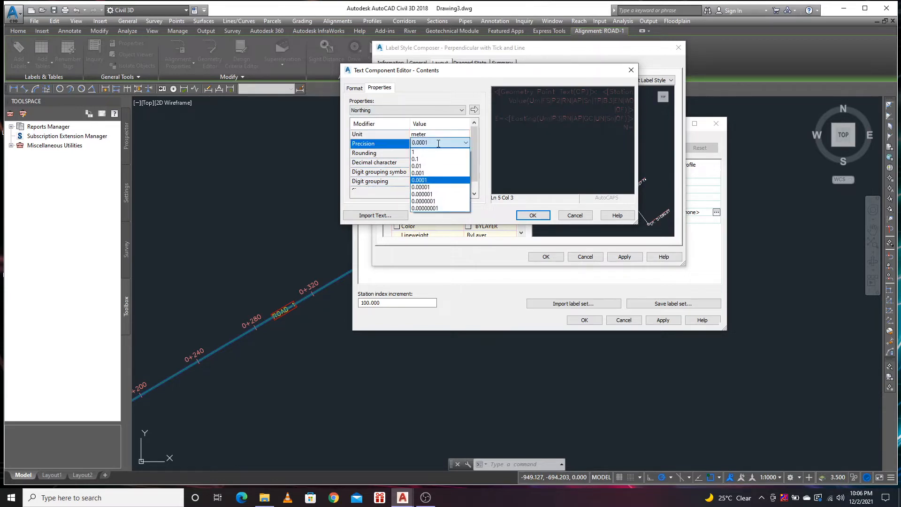
pyautogui.click(426, 173)
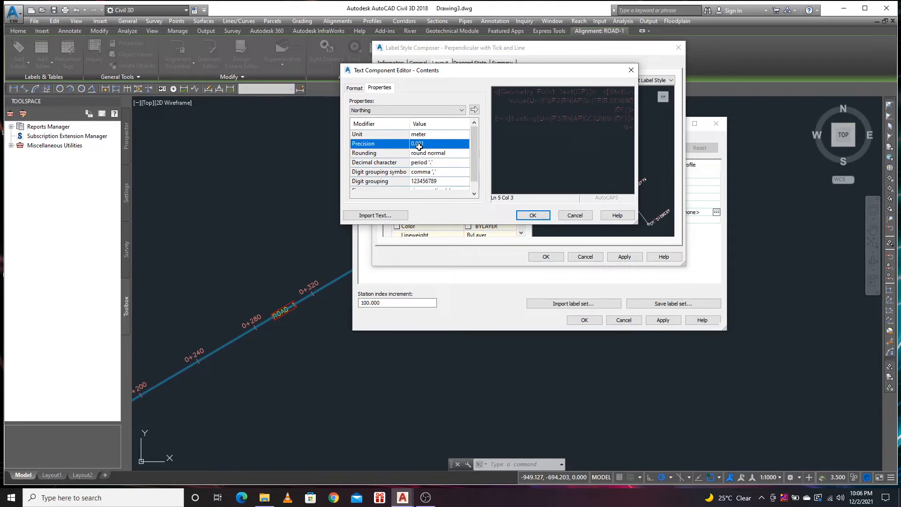
pyautogui.click(475, 109)
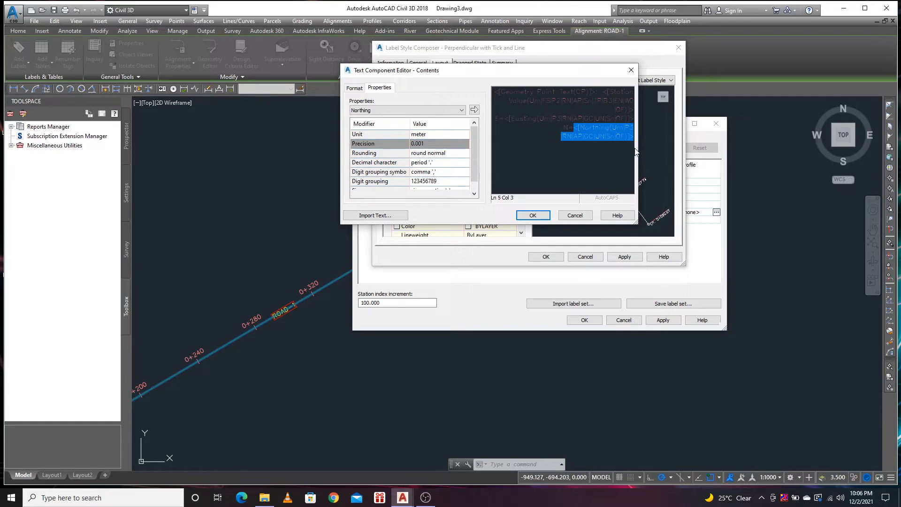
pyautogui.moveTo(628, 146); pyautogui.dragTo(593, 114)
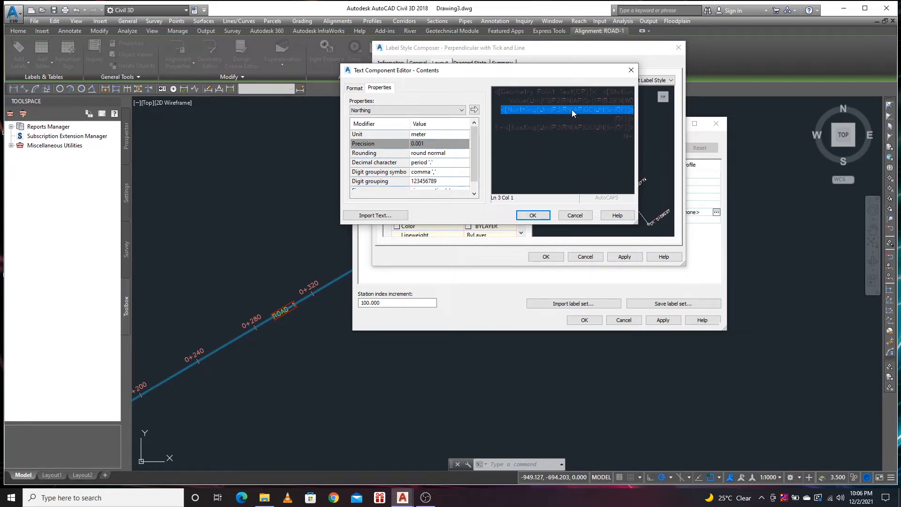
pyautogui.moveTo(595, 162); pyautogui.dragTo(595, 153)
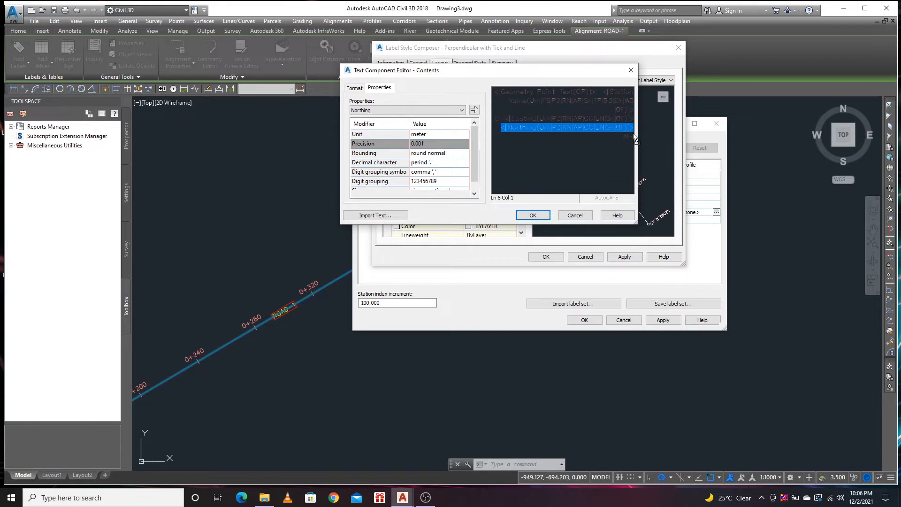
pyautogui.moveTo(636, 140); pyautogui.dragTo(624, 140)
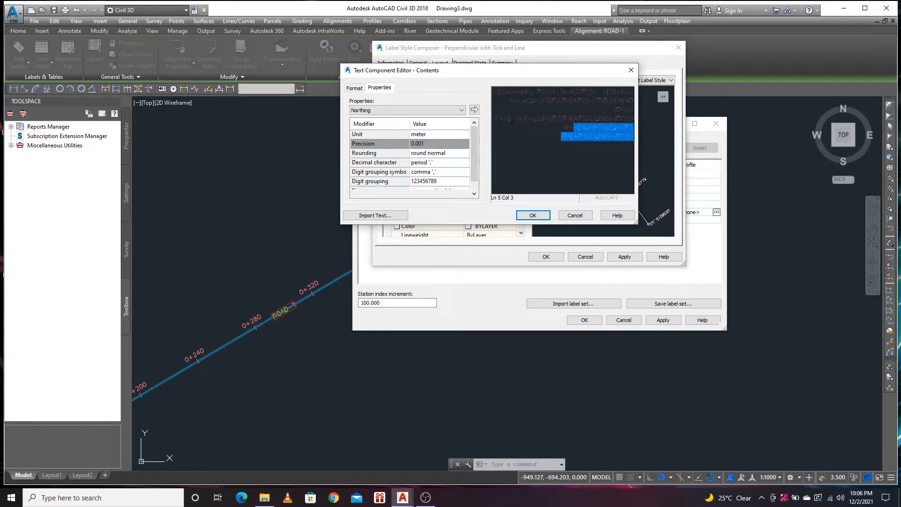
# - Set the colour of the entire label contents to white and accept the edited text
pyautogui.moveTo(497, 91); pyautogui.dragTo(624, 148)
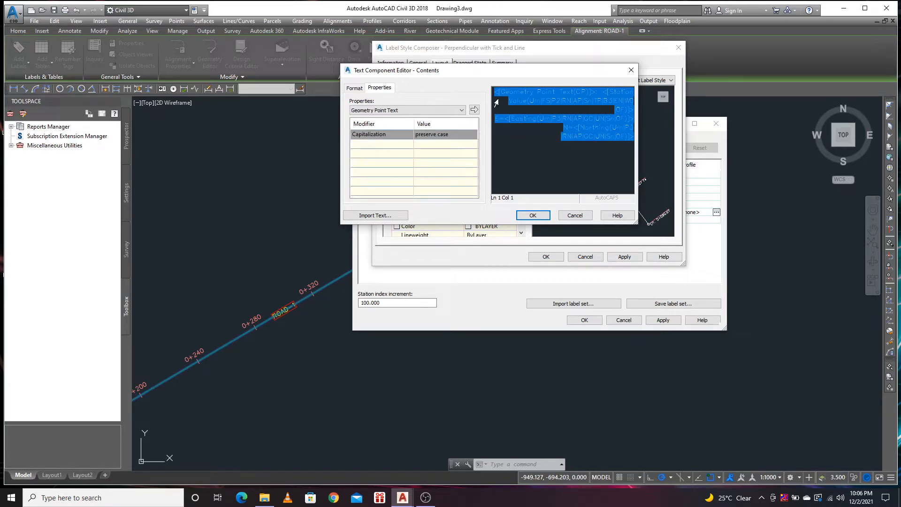
pyautogui.click(355, 88)
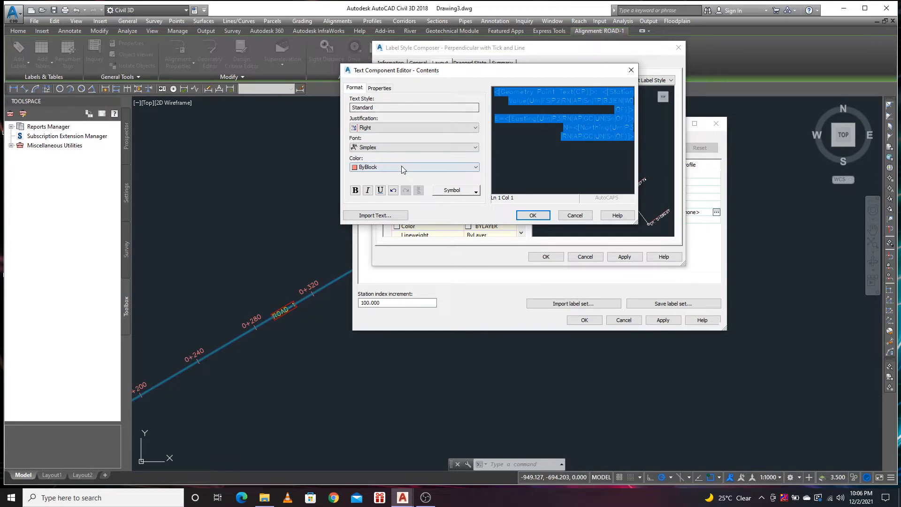
pyautogui.click(401, 167)
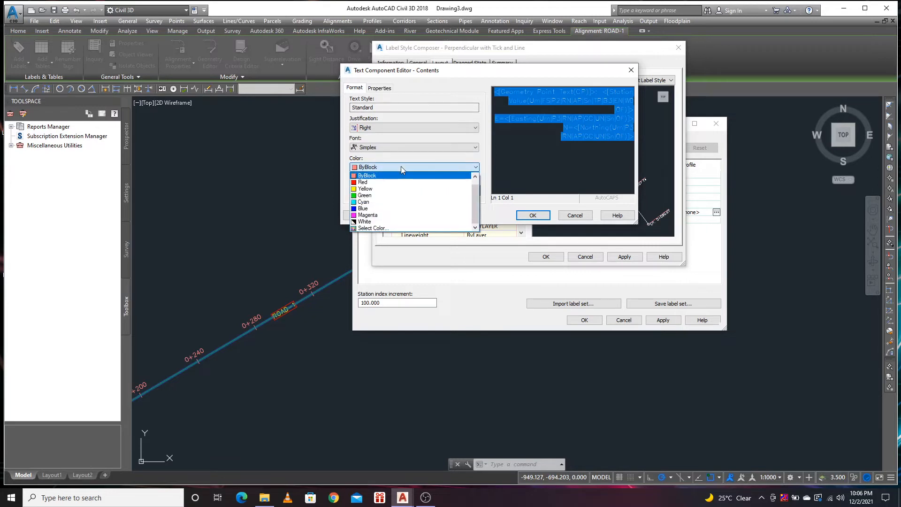
pyautogui.click(378, 223)
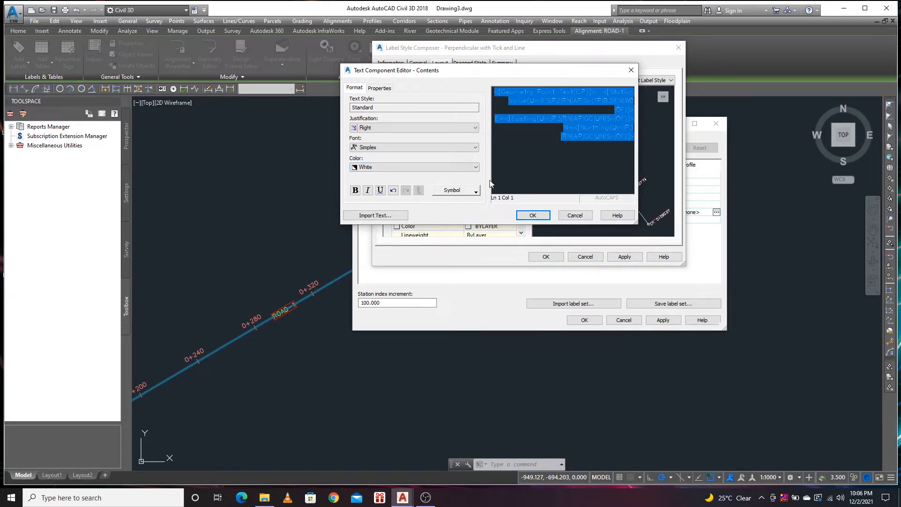
pyautogui.click(534, 217)
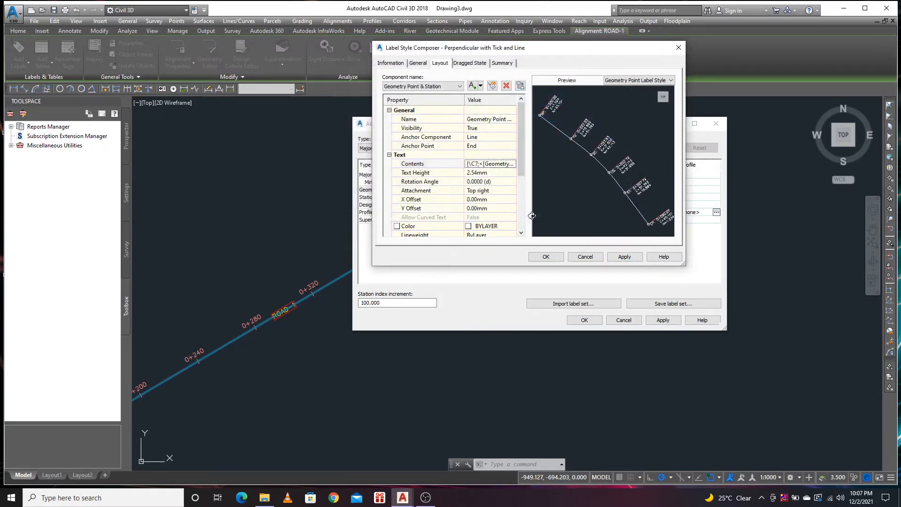
# - Edit the Geometry Point & Station label contents, replacing the colon after the geometry point text with ST= and accept the text
pyautogui.scroll(2, 589, 134)
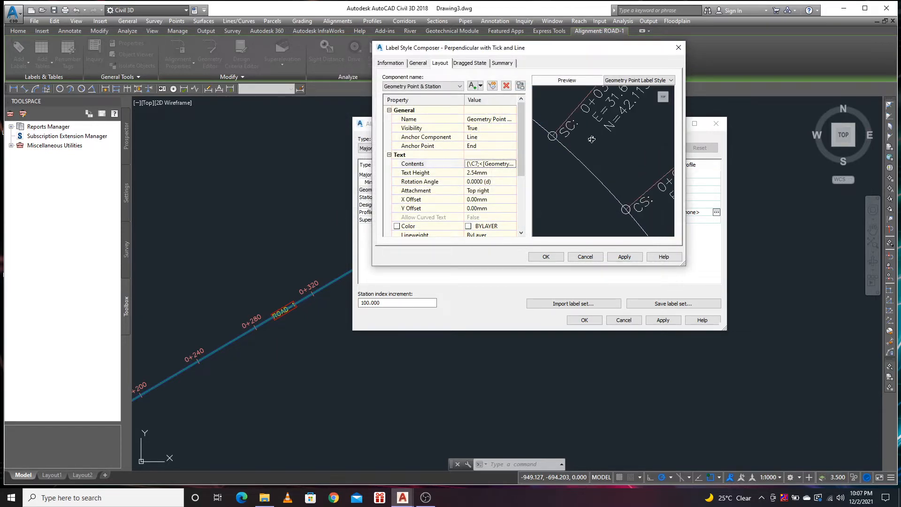
pyautogui.scroll(4, 593, 139)
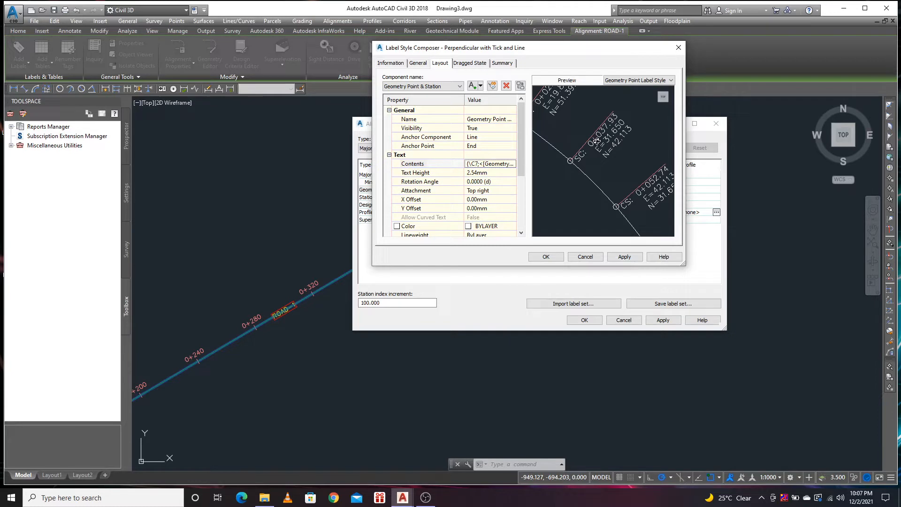
pyautogui.click(491, 164)
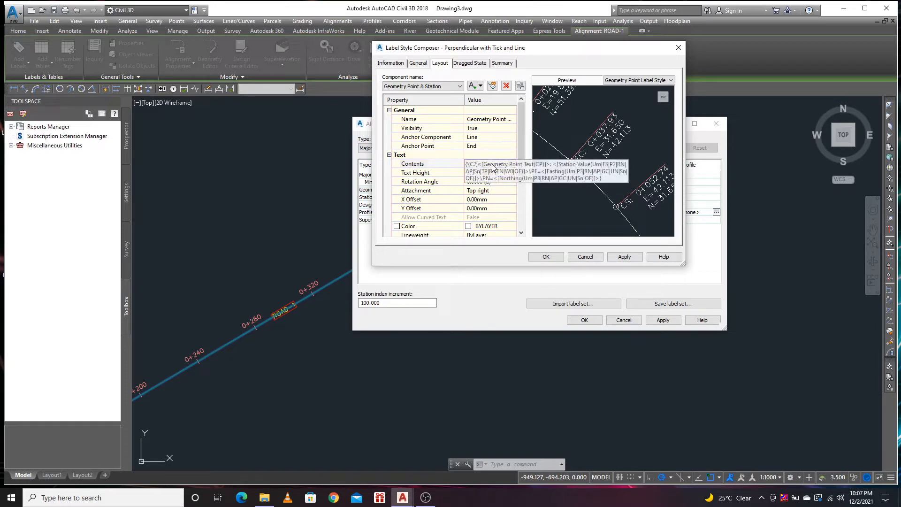
pyautogui.click(513, 164)
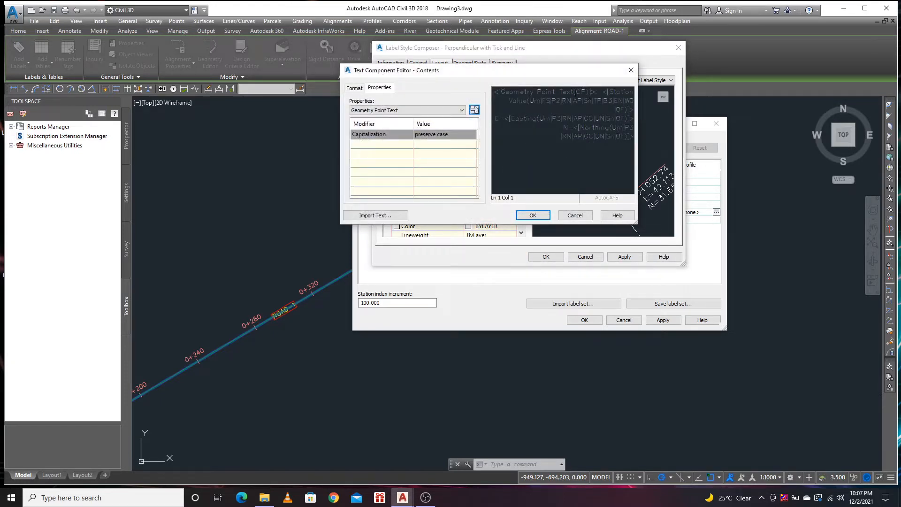
pyautogui.click(586, 94)
pyautogui.click(596, 93)
pyautogui.write('ST')
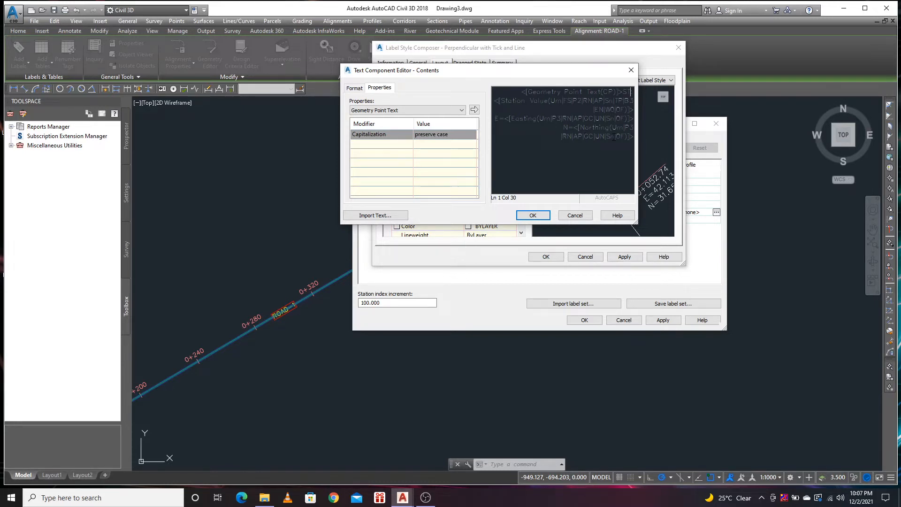
pyautogui.press('BackSpace')
pyautogui.write('T=')
pyautogui.click(534, 214)
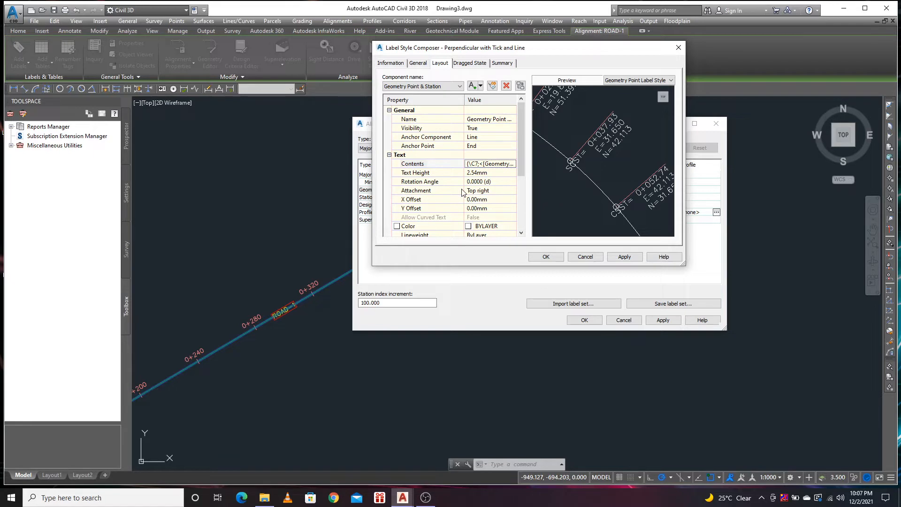
# - Make the border of the Geometry Point & Station component visible and set its type to Rounded Rectangular
pyautogui.scroll(-3, 502, 186)
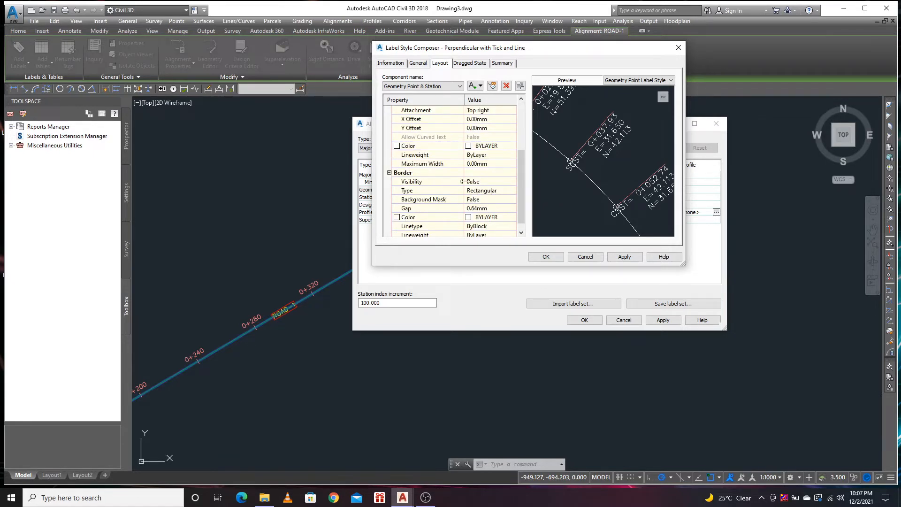
pyautogui.click(506, 183)
pyautogui.click(506, 183)
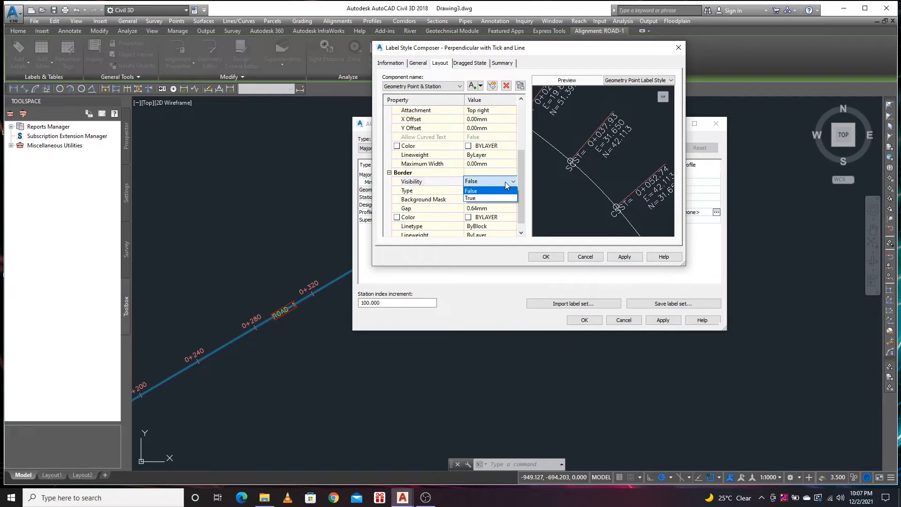
pyautogui.click(477, 202)
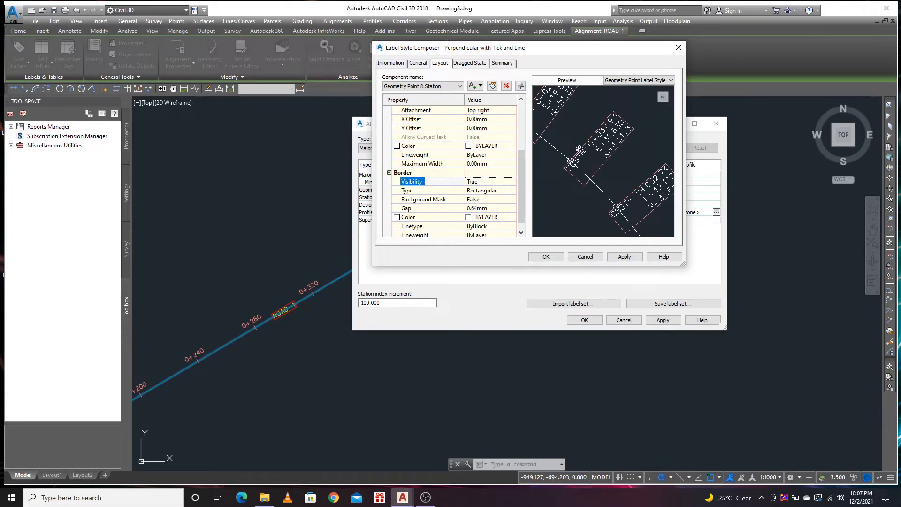
pyautogui.click(500, 191)
pyautogui.click(500, 191)
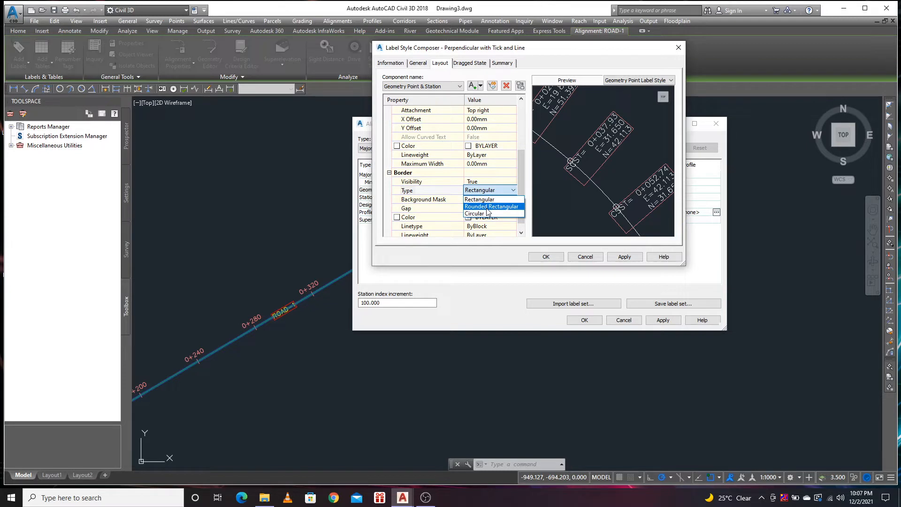
pyautogui.click(487, 207)
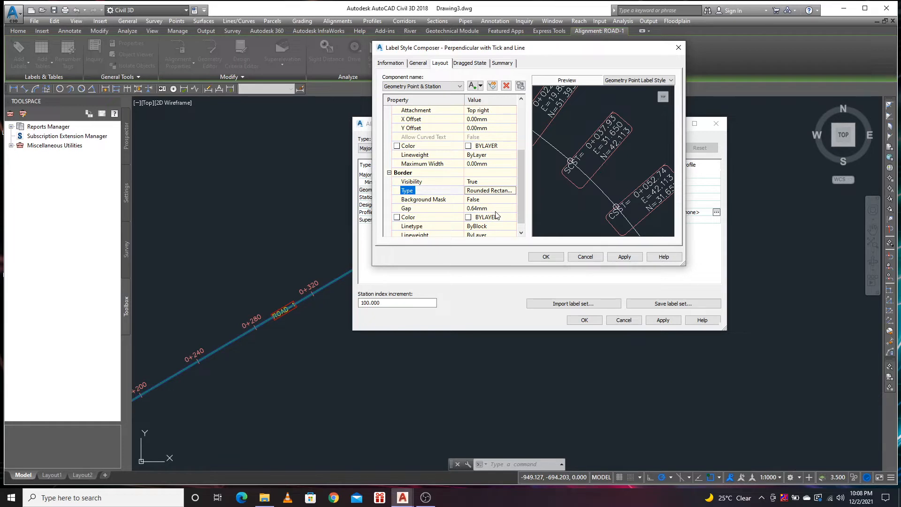
# - Set the background mask of the Geometry Point & Station border to True
pyautogui.scroll(-1, 497, 215)
pyautogui.click(496, 194)
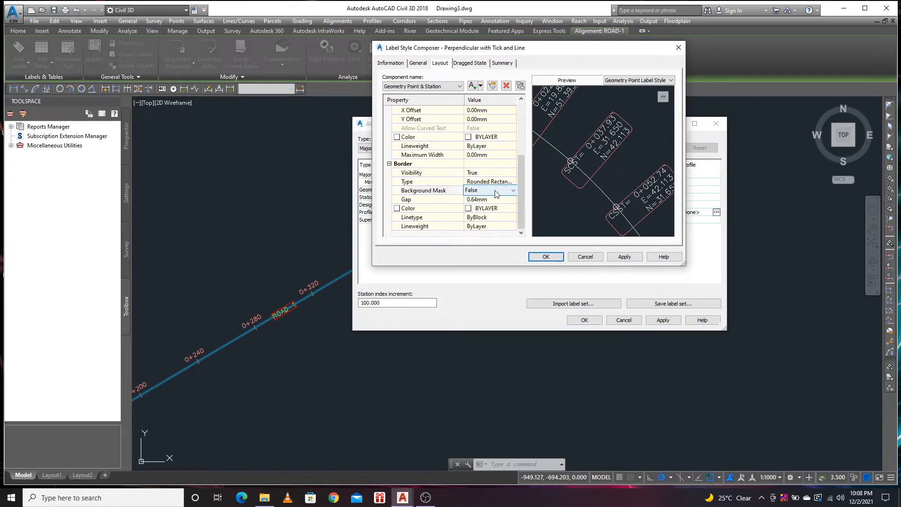
pyautogui.click(497, 194)
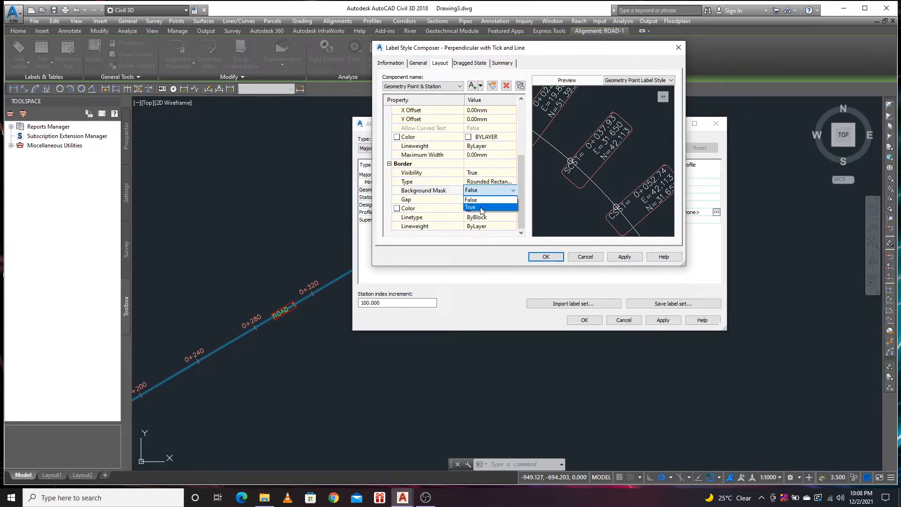
pyautogui.click(482, 208)
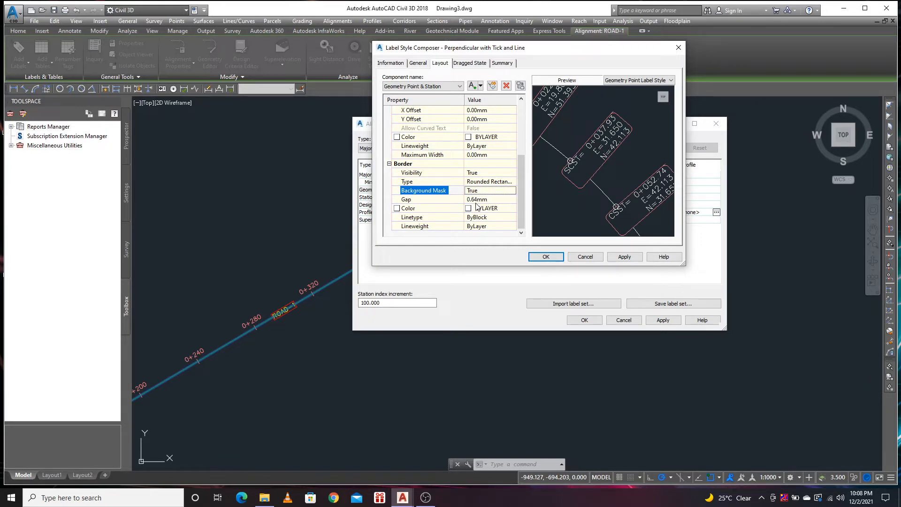
# - Set the border colour of the Geometry Point & Station component to red
pyautogui.scroll(3, 490, 197)
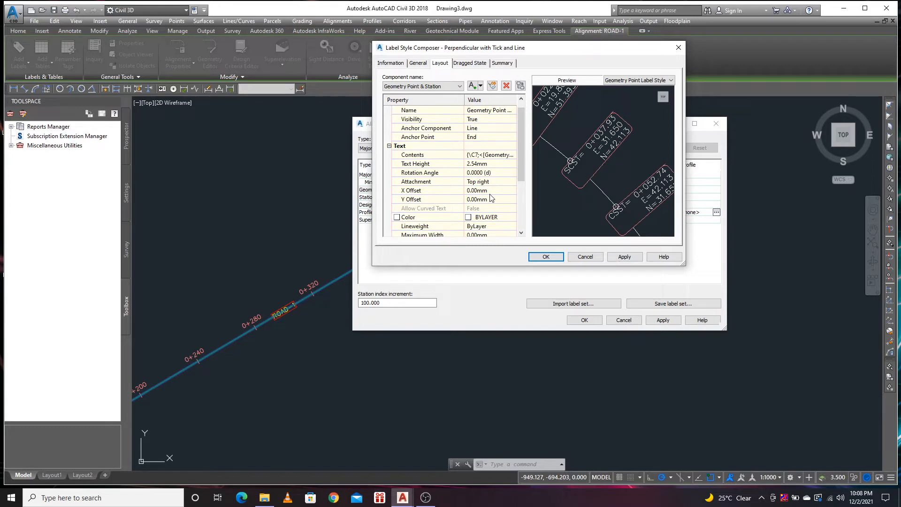
pyautogui.scroll(1, 490, 197)
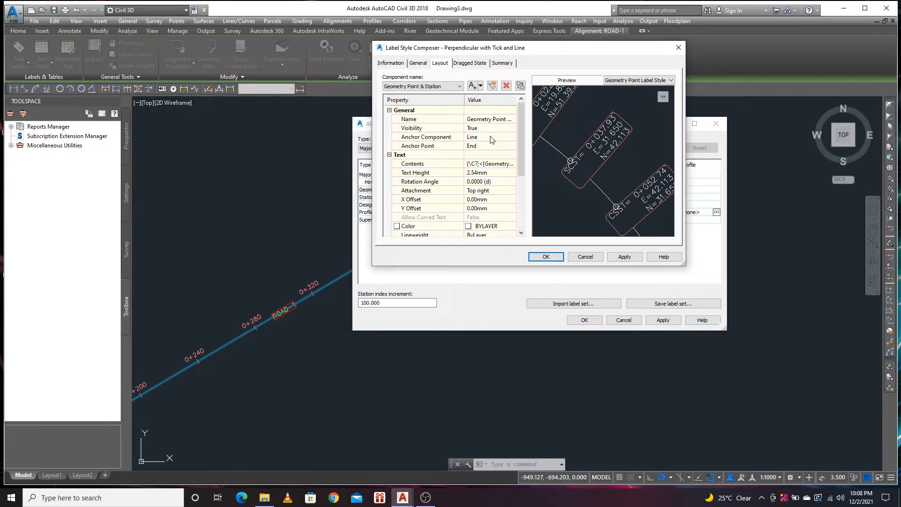
pyautogui.scroll(-4, 480, 153)
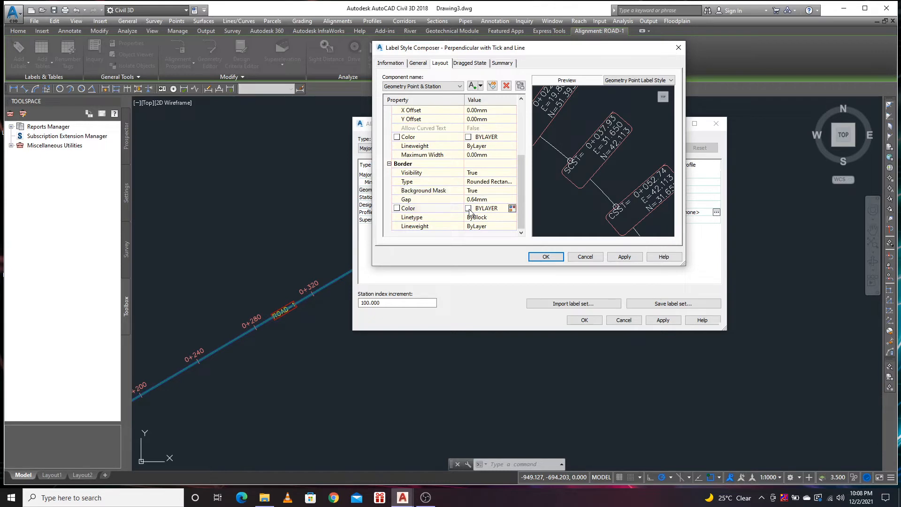
pyautogui.click(513, 208)
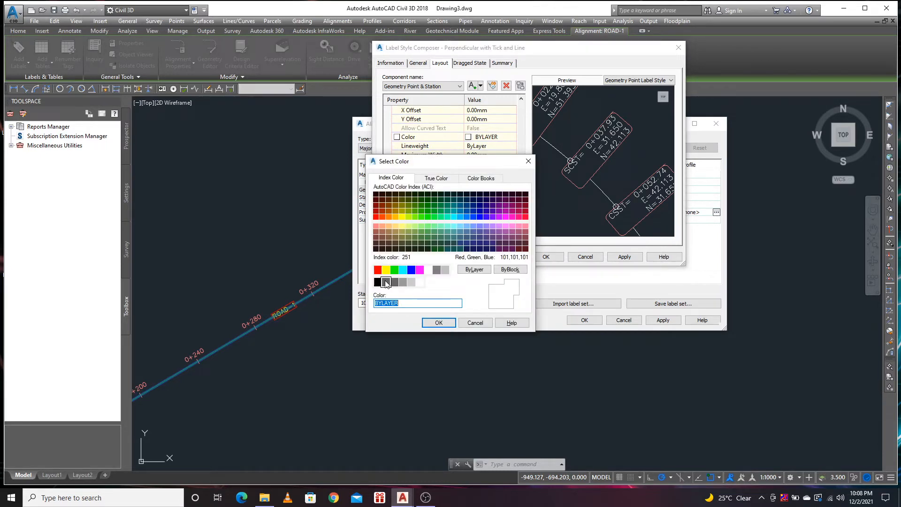
pyautogui.click(377, 270)
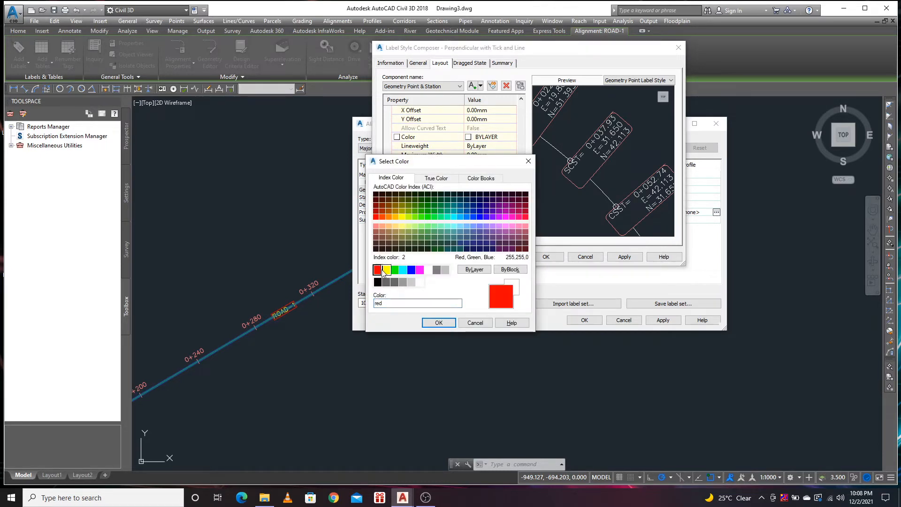
pyautogui.click(437, 323)
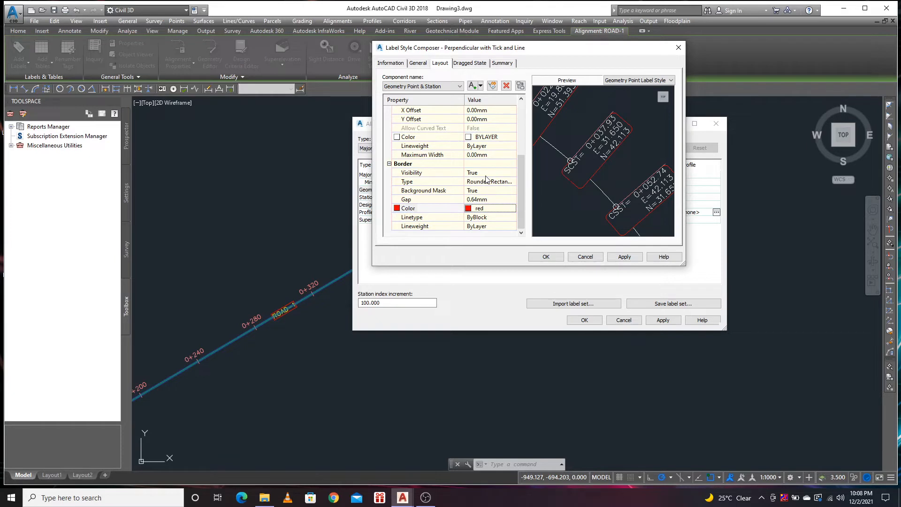
# - Set the fixed length of the label style's Line component to 45 mm
pyautogui.scroll(3, 486, 179)
pyautogui.click(439, 87)
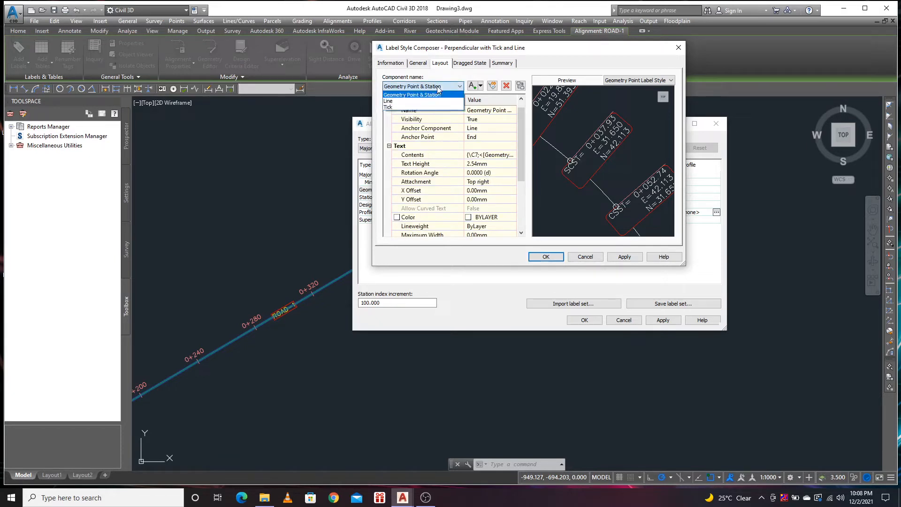
pyautogui.click(401, 102)
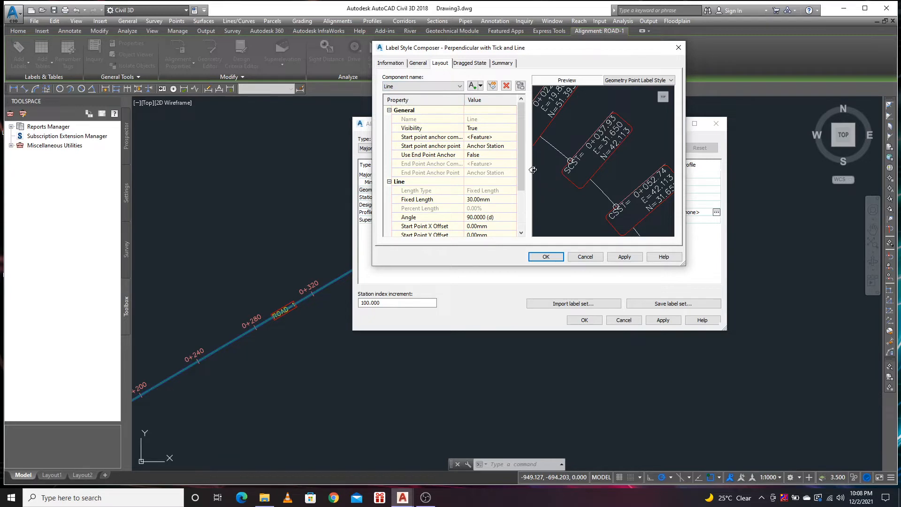
pyautogui.click(487, 199)
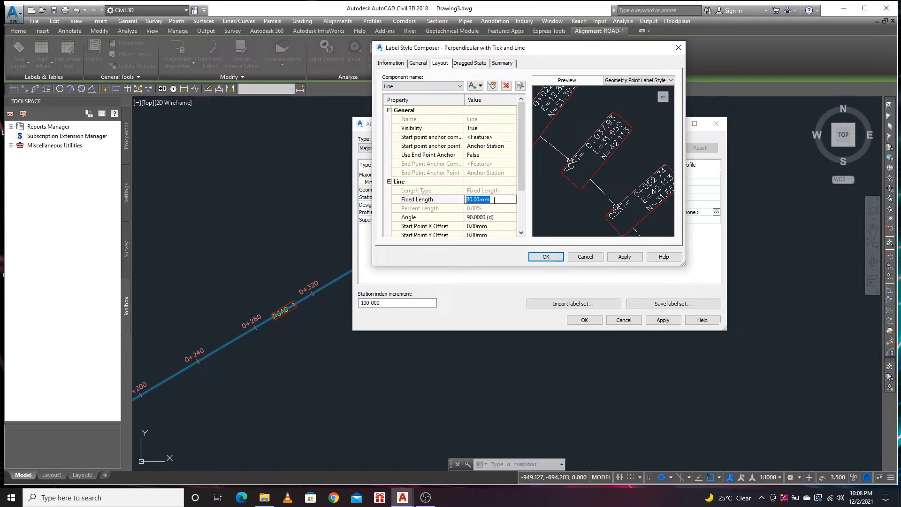
pyautogui.write('40')
pyautogui.click(487, 218)
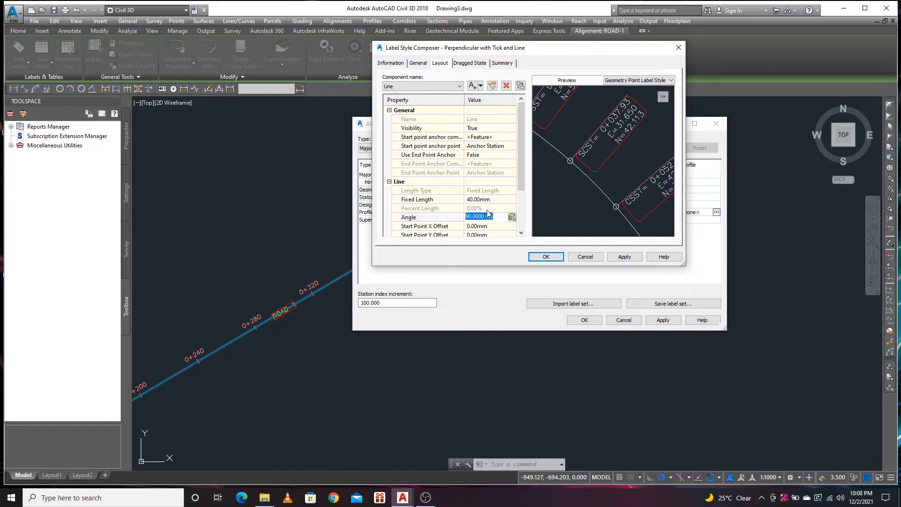
pyautogui.click(489, 199)
pyautogui.write('45')
pyautogui.click(494, 217)
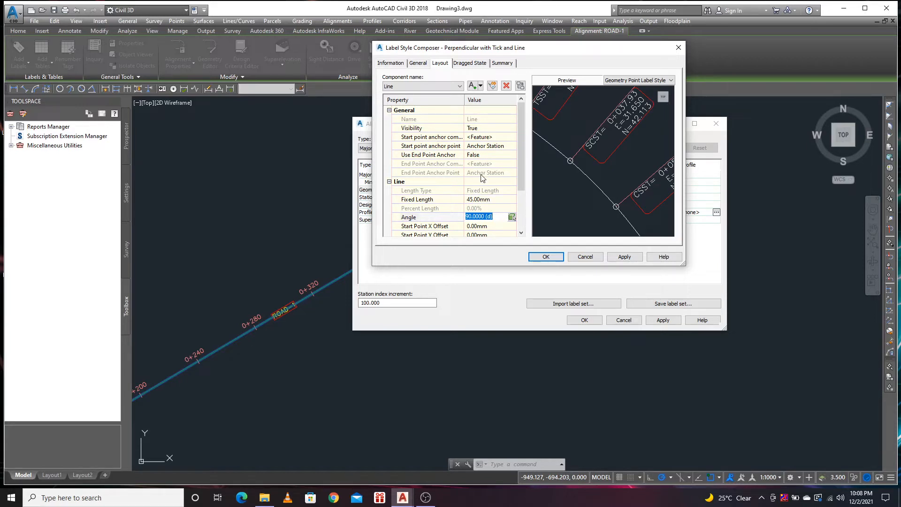
# - Set the colour of the Line component to red
pyautogui.scroll(-2, 472, 180)
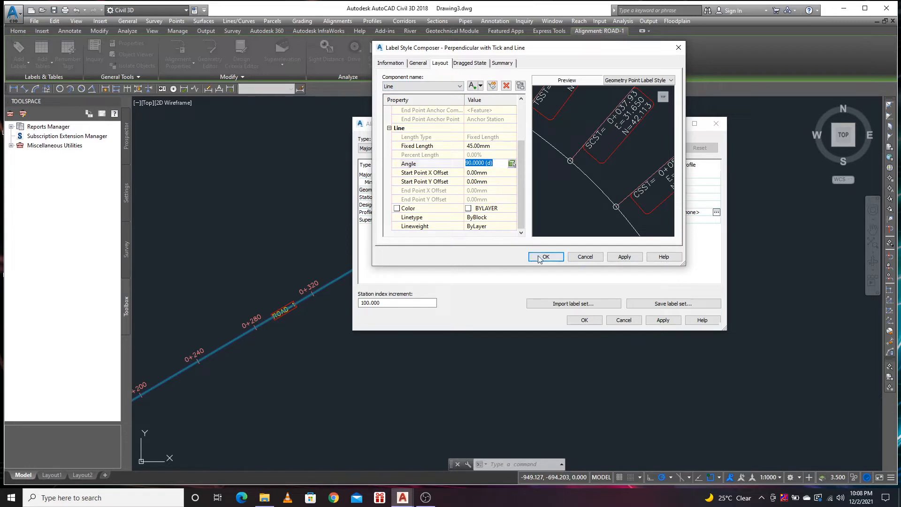
pyautogui.scroll(2, 491, 214)
pyautogui.scroll(-2, 488, 214)
pyautogui.click(487, 214)
pyautogui.click(514, 213)
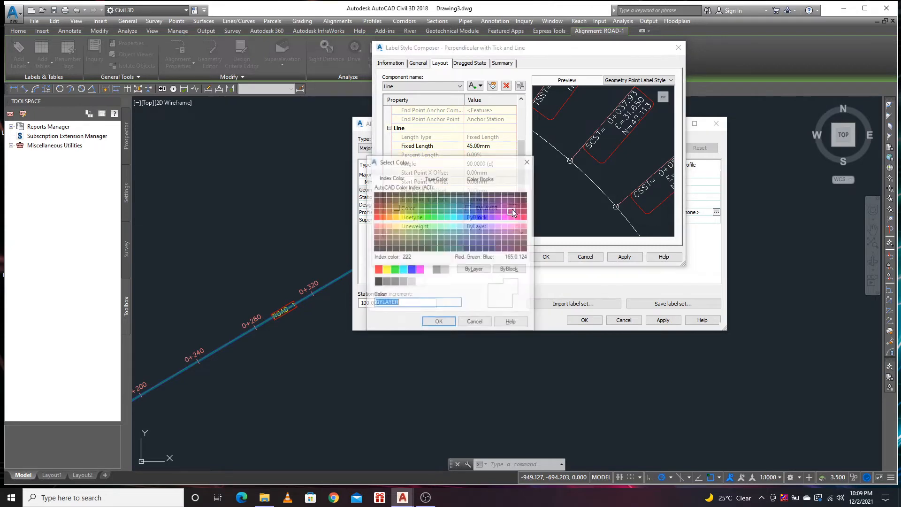
pyautogui.click(377, 270)
pyautogui.click(439, 323)
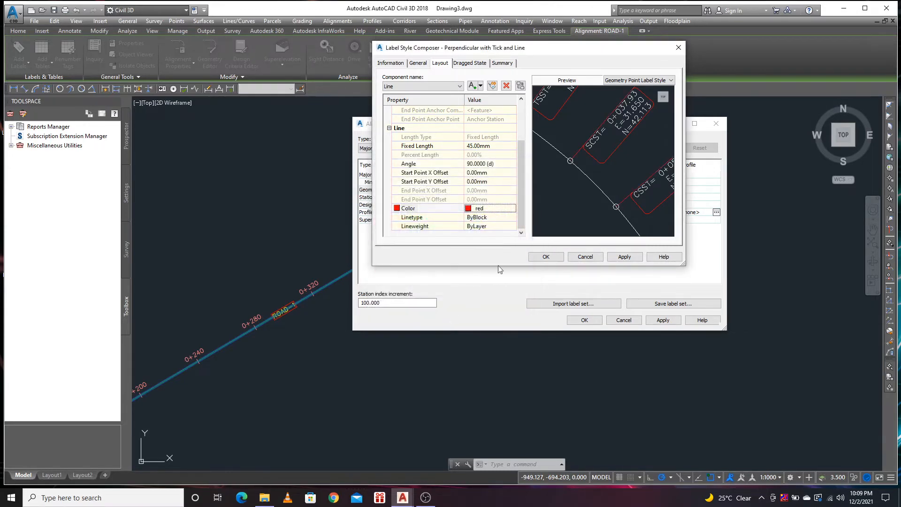
# - Accept the edited geometry point label style and apply the label settings to the ROAD-1 alignment
pyautogui.click(547, 258)
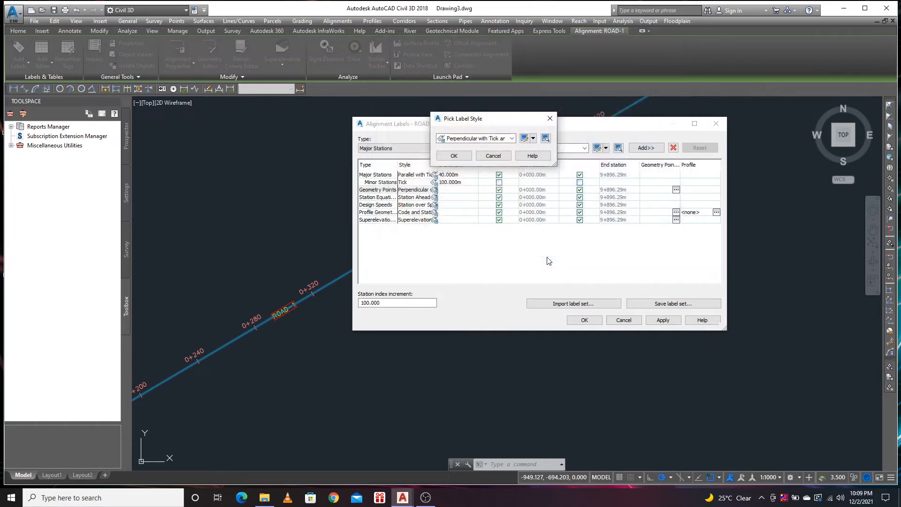
pyautogui.click(452, 157)
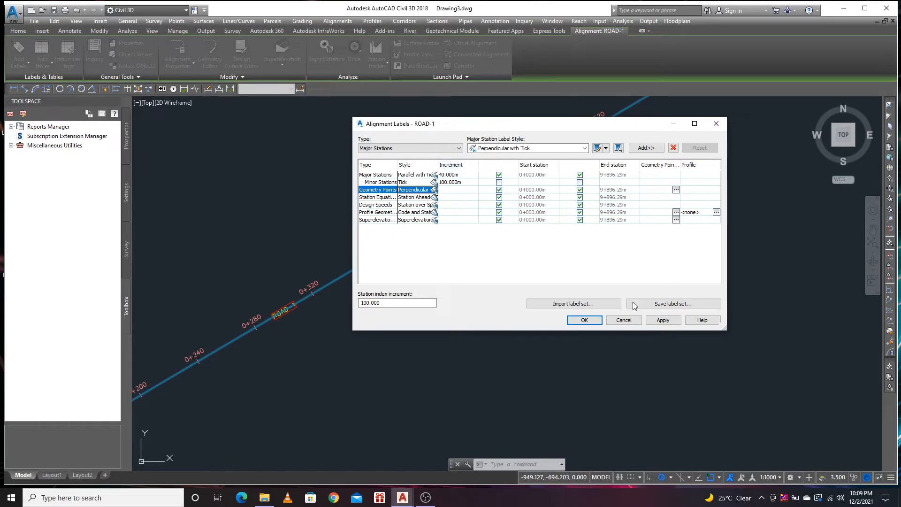
pyautogui.click(663, 321)
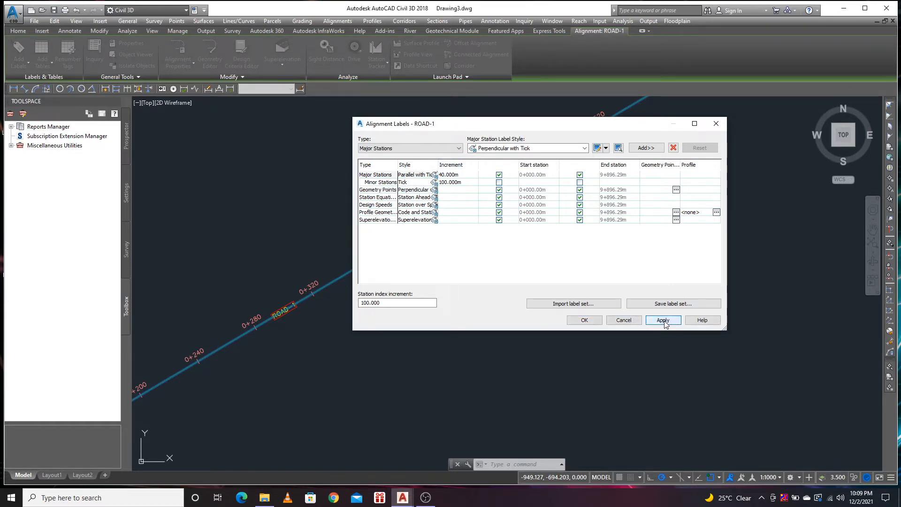
pyautogui.click(582, 321)
# - Examine the geometry point labels at the start of the alignment and at the start and end of its curve
pyautogui.scroll(-5, 456, 306)
pyautogui.scroll(1, 379, 324)
pyautogui.scroll(4, 378, 327)
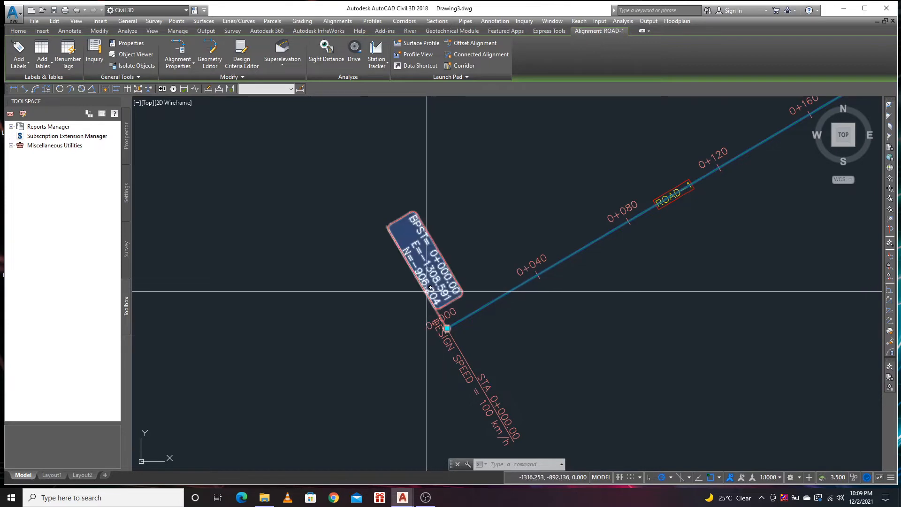
pyautogui.scroll(-4, 322, 283)
pyautogui.moveTo(486, 245); pyautogui.dragTo(326, 359, button='middle')
pyautogui.scroll(5, 330, 349)
pyautogui.scroll(2, 634, 185)
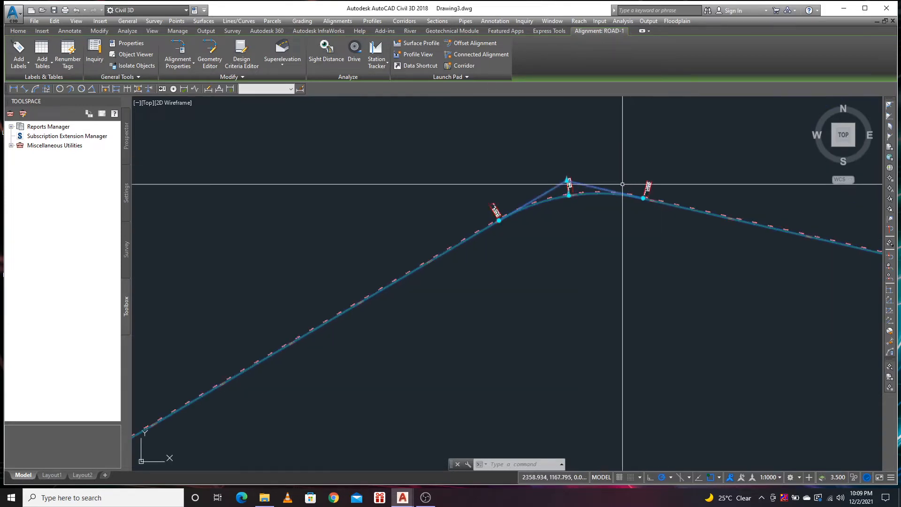
pyautogui.scroll(3, 519, 212)
pyautogui.moveTo(375, 249); pyautogui.dragTo(472, 200, button='middle')
pyautogui.scroll(2, 406, 196)
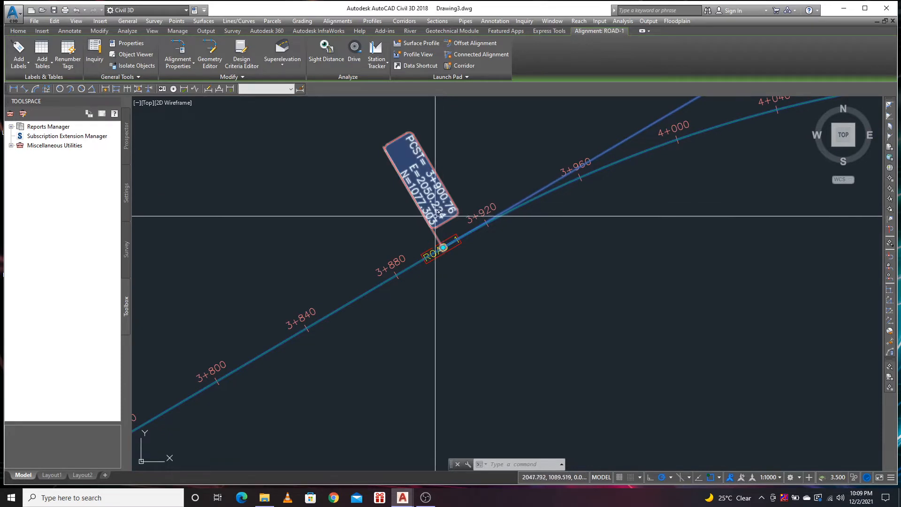
pyautogui.scroll(-1, 379, 226)
pyautogui.scroll(-2, 344, 228)
pyautogui.scroll(2, 614, 184)
pyautogui.scroll(4, 614, 184)
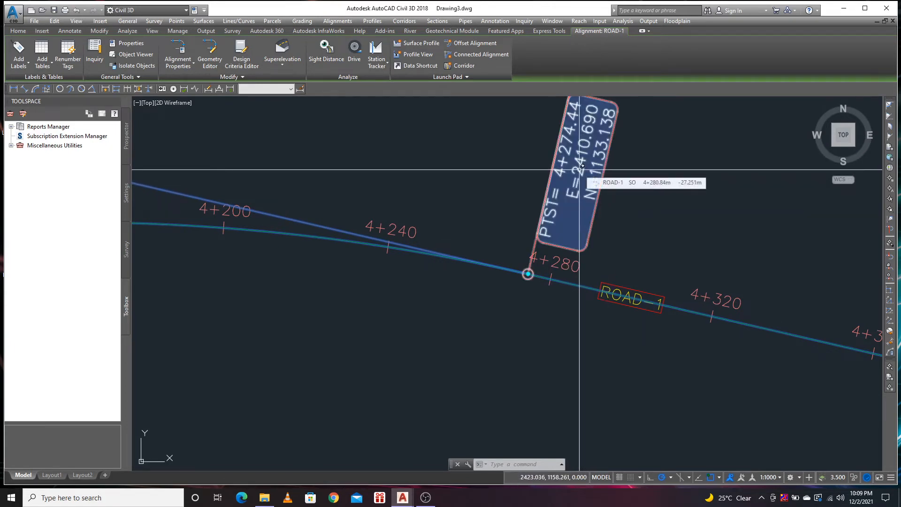
# - Insert a space between the geometry point text field and "ST=" in the contents of ROAD-1's geometry point label style
pyautogui.click(549, 213)
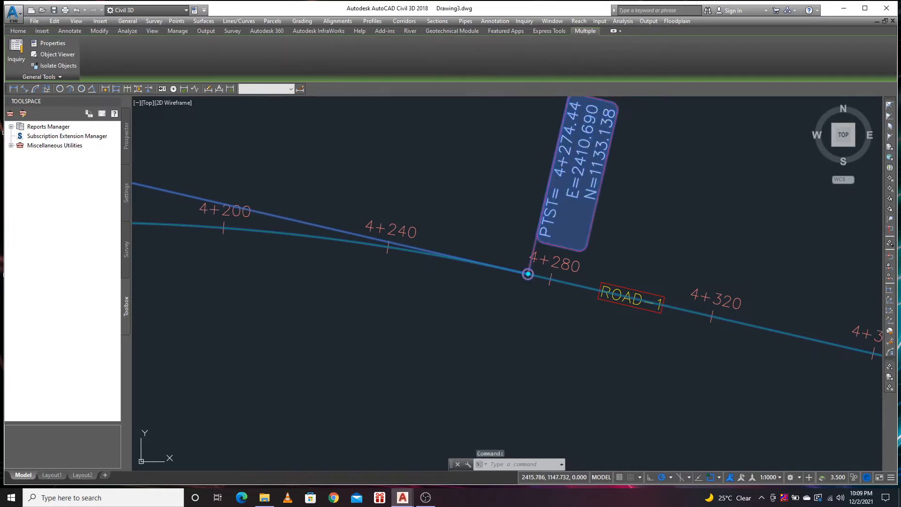
pyautogui.rightClick(555, 207)
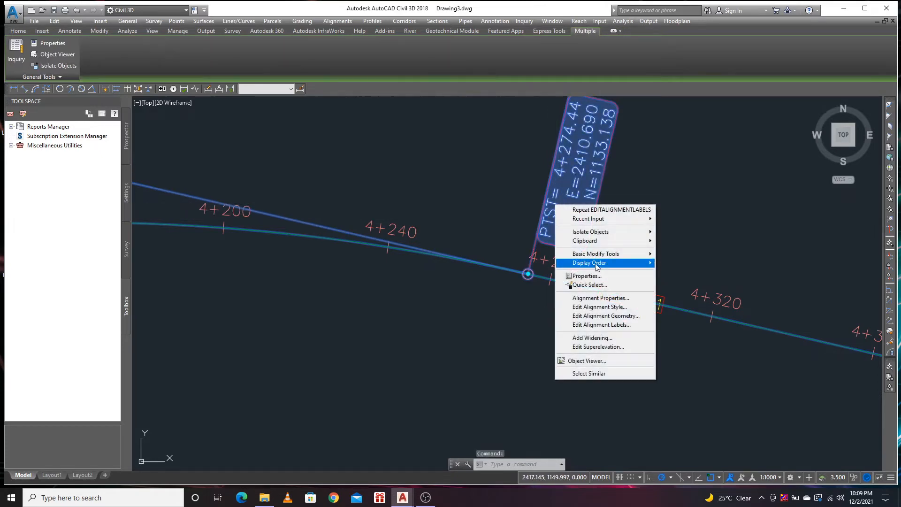
pyautogui.click(589, 324)
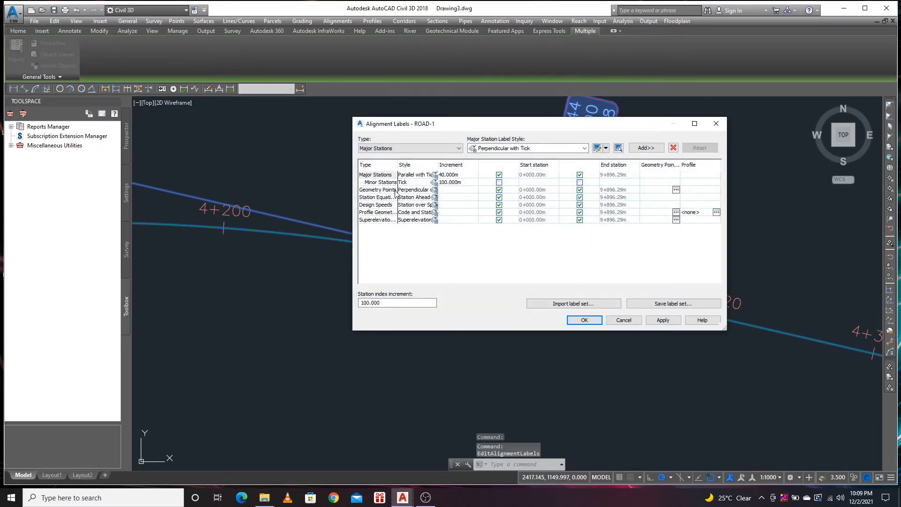
pyautogui.click(434, 191)
pyautogui.click(435, 191)
pyautogui.click(526, 137)
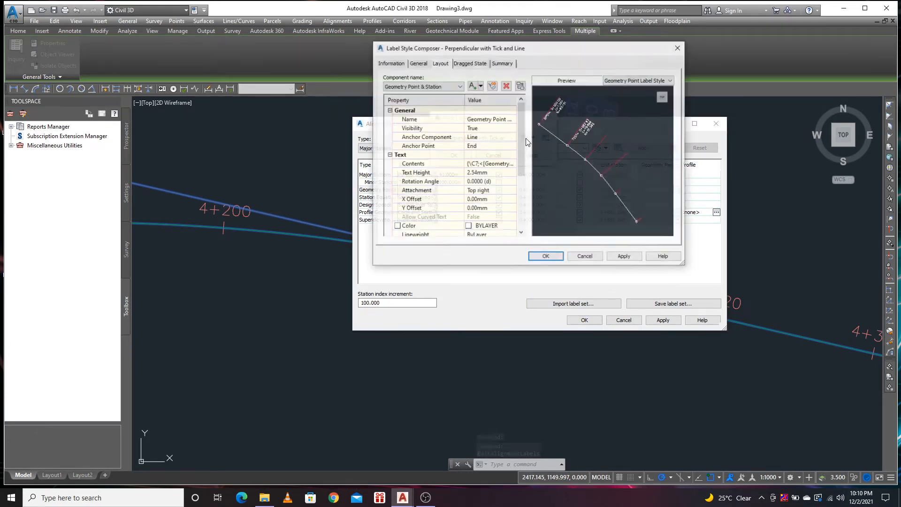
pyautogui.click(494, 164)
pyautogui.click(513, 167)
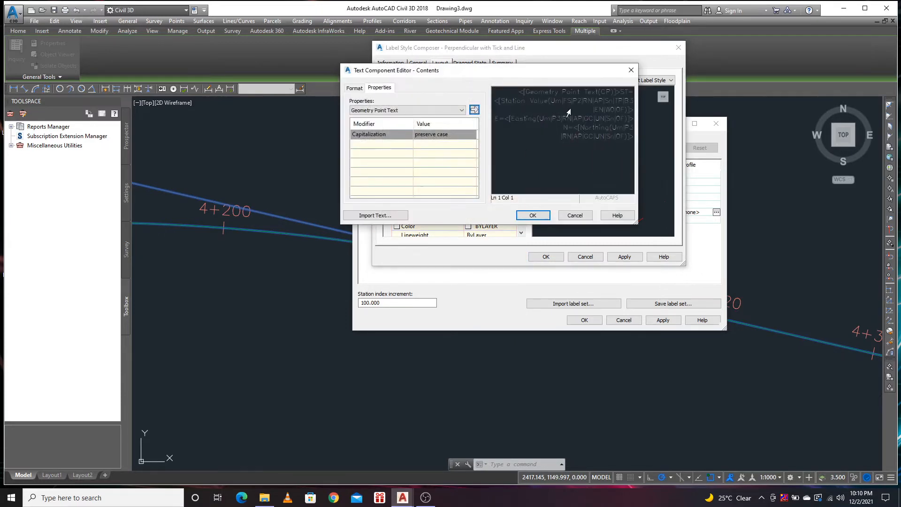
pyautogui.click(596, 93)
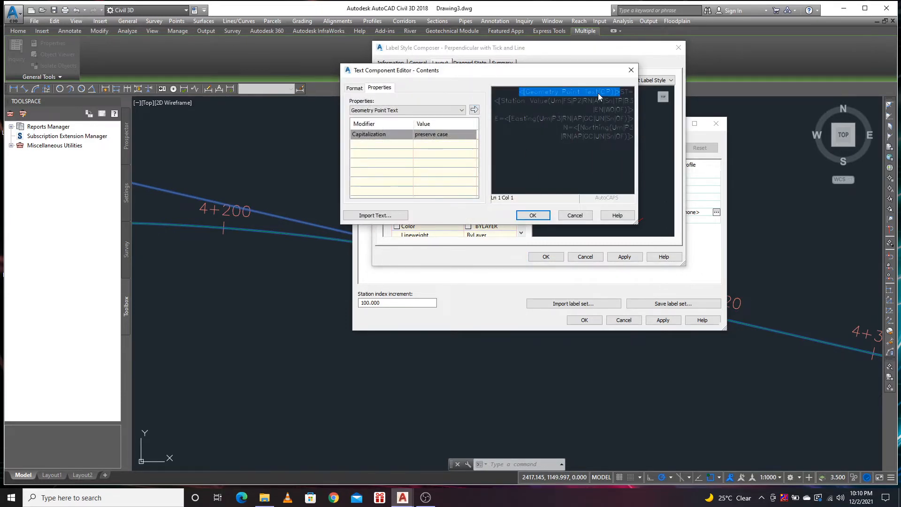
pyautogui.click(621, 90)
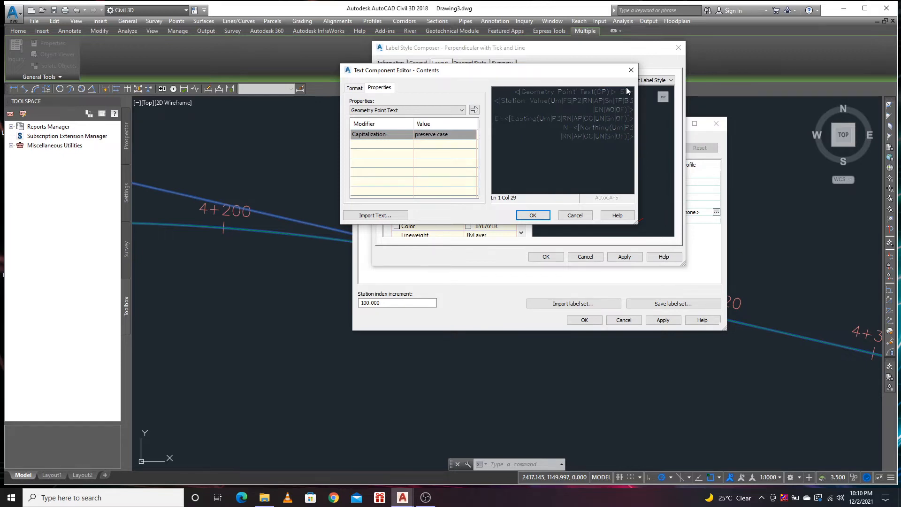
# - Accept the edited label contents and style, and apply the label settings to the ROAD-1 alignment
pyautogui.click(535, 216)
pyautogui.click(546, 256)
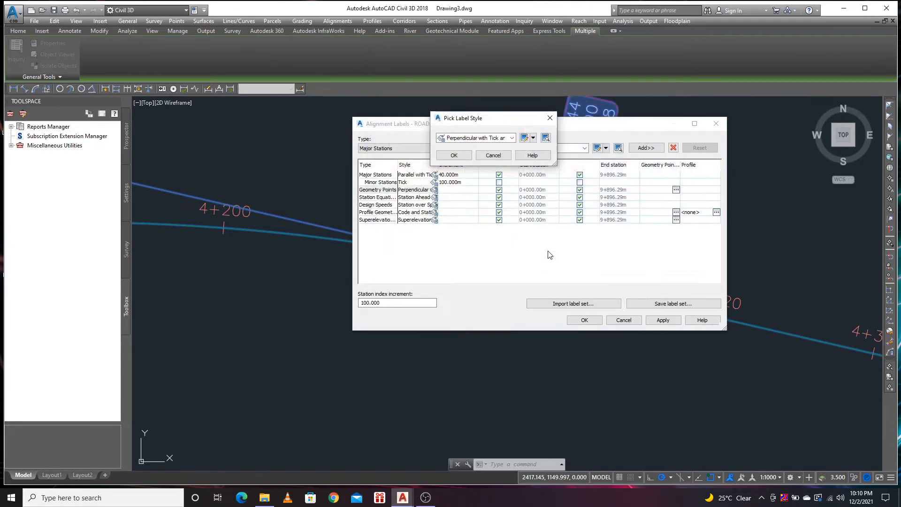
pyautogui.click(454, 155)
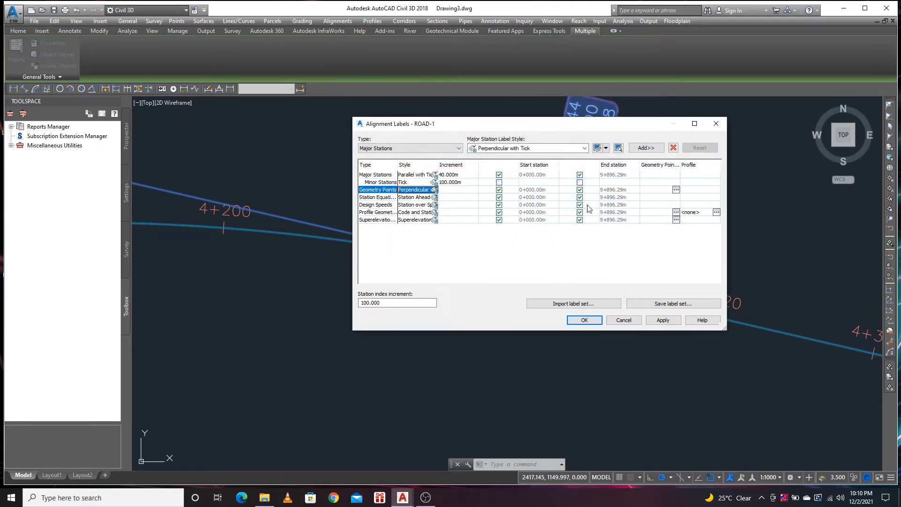
pyautogui.click(582, 320)
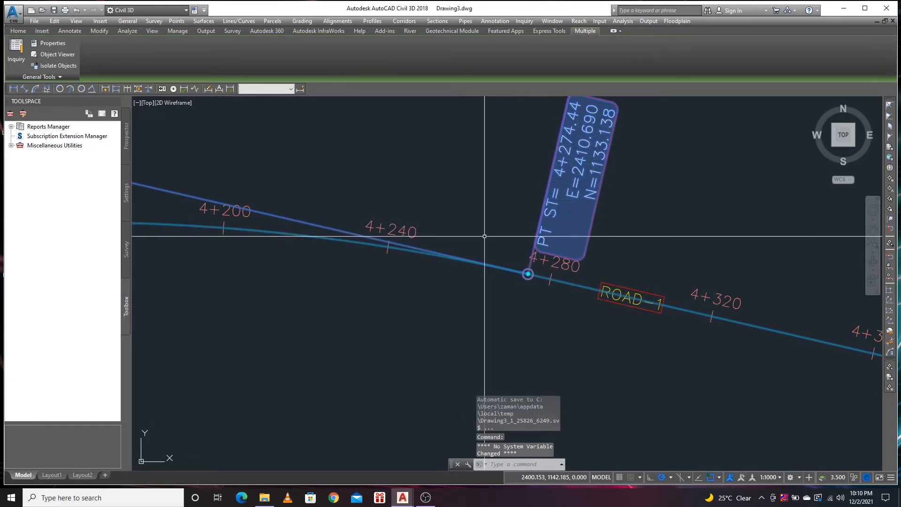
pyautogui.press('Escape')
# - Examine the geometry point labels at the start, middle and end of ROAD-1's curve
pyautogui.scroll(-3, 467, 269)
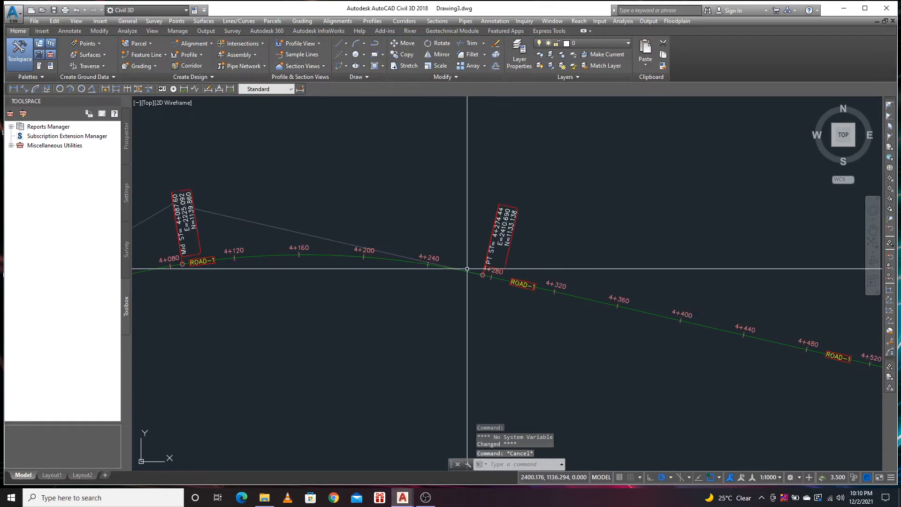
pyautogui.moveTo(563, 245); pyautogui.dragTo(652, 196, button='middle')
pyautogui.scroll(4, 371, 206)
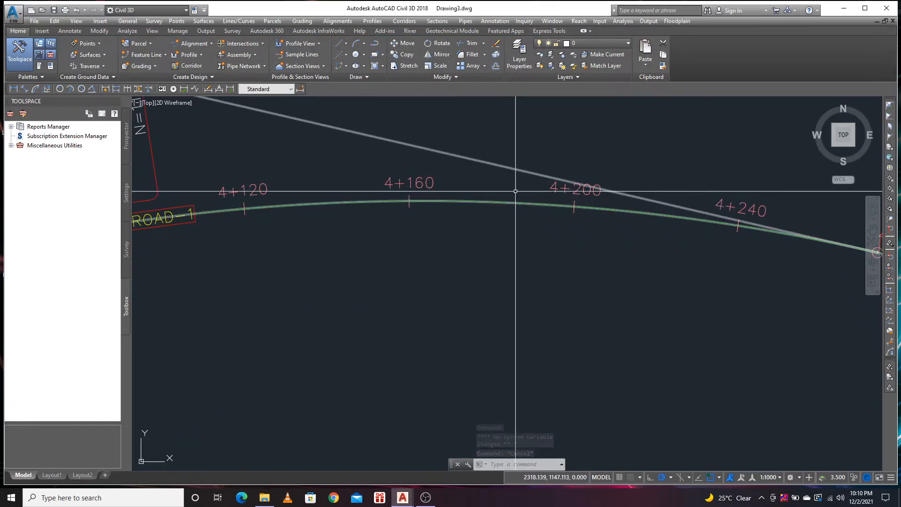
pyautogui.scroll(-4, 479, 200)
pyautogui.scroll(-5, 473, 199)
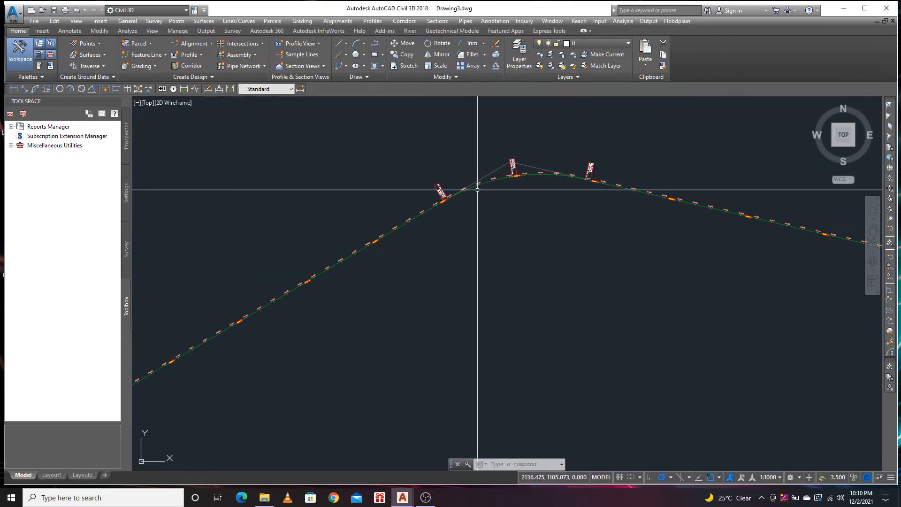
pyautogui.scroll(4, 347, 260)
pyautogui.scroll(-3, 349, 264)
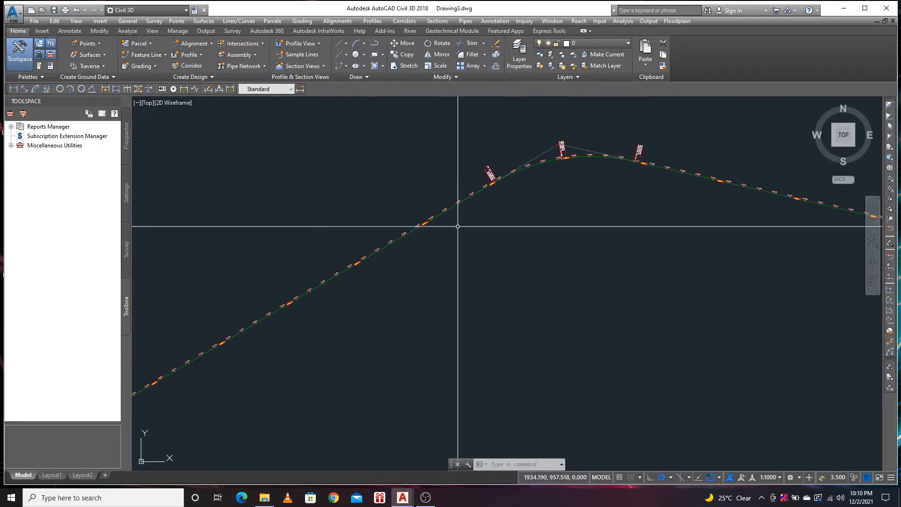
pyautogui.scroll(3, 478, 197)
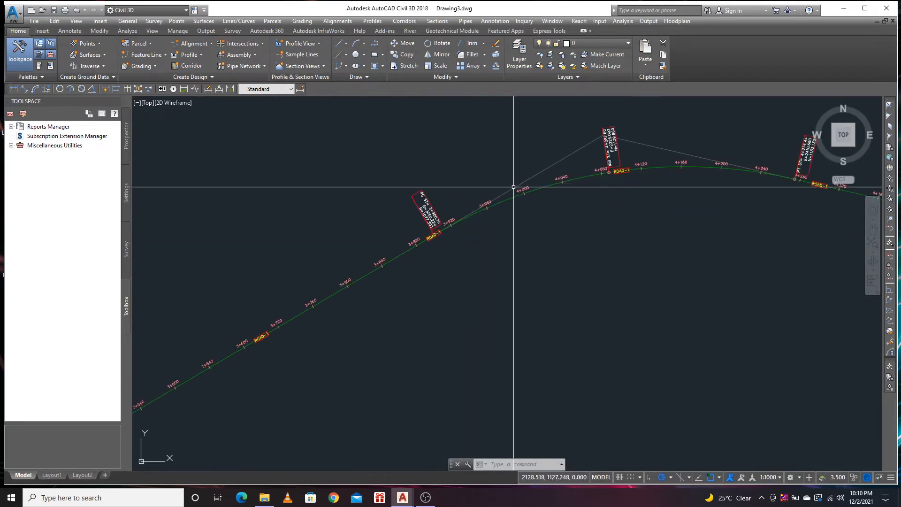
# - Edit ROAD-1's alignment style and set the plan display colour of the Line component to red, index colour 10
pyautogui.click(498, 201)
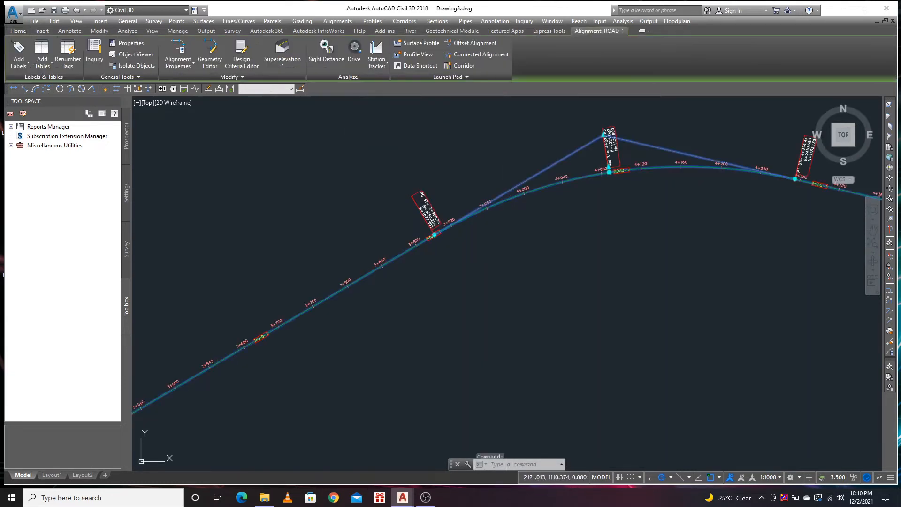
pyautogui.rightClick(509, 201)
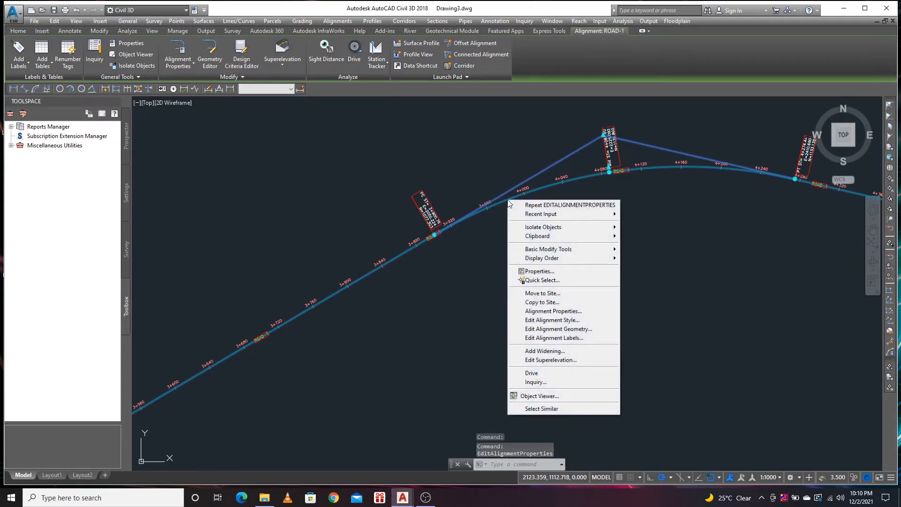
pyautogui.click(562, 321)
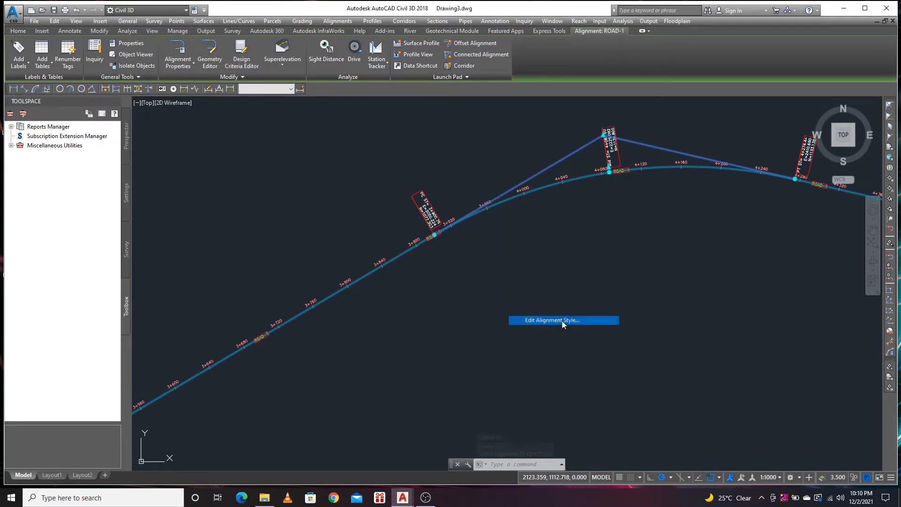
pyautogui.moveTo(454, 146); pyautogui.dragTo(488, 70)
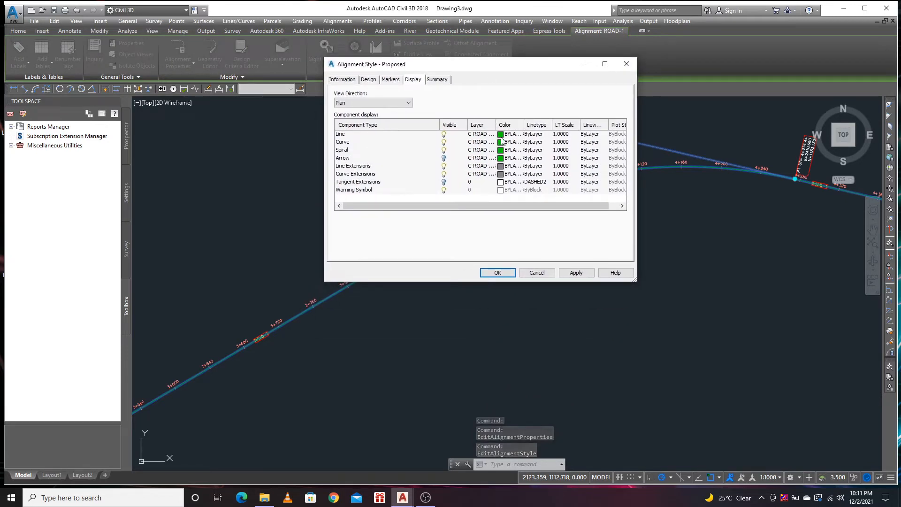
pyautogui.click(350, 135)
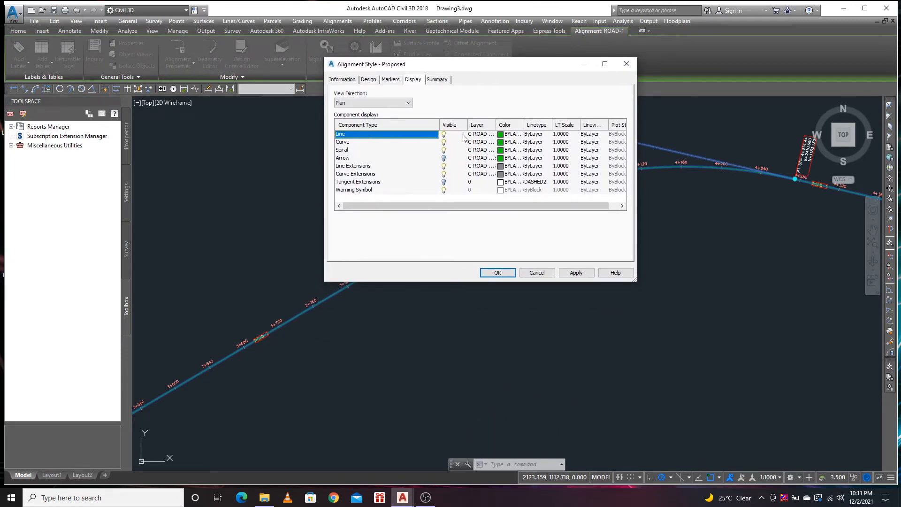
pyautogui.click(501, 136)
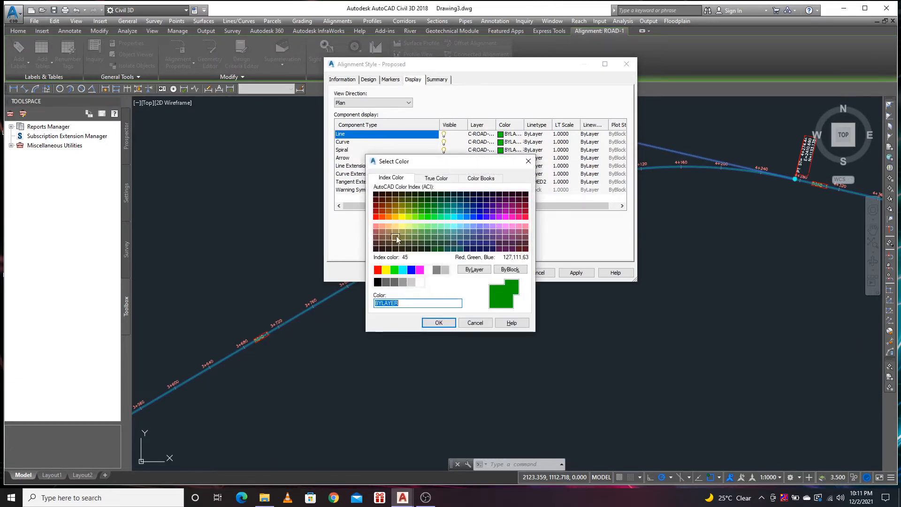
pyautogui.click(376, 218)
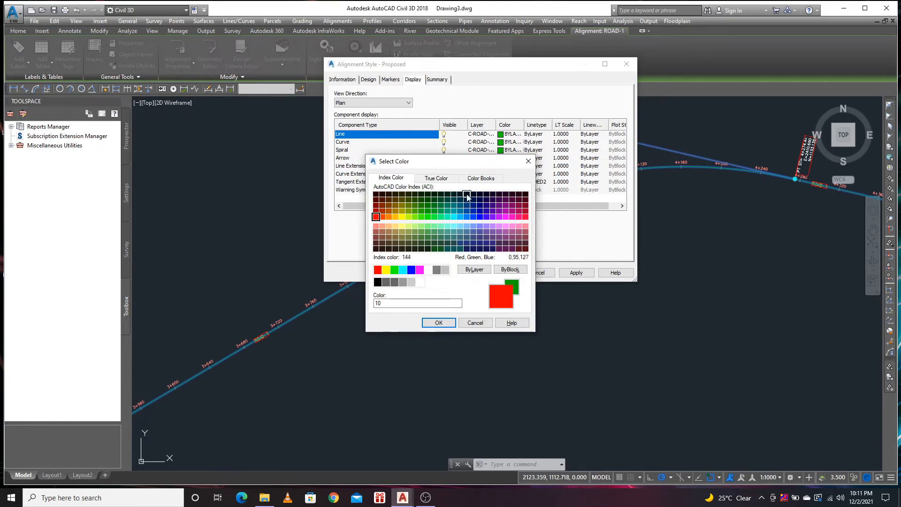
pyautogui.click(439, 322)
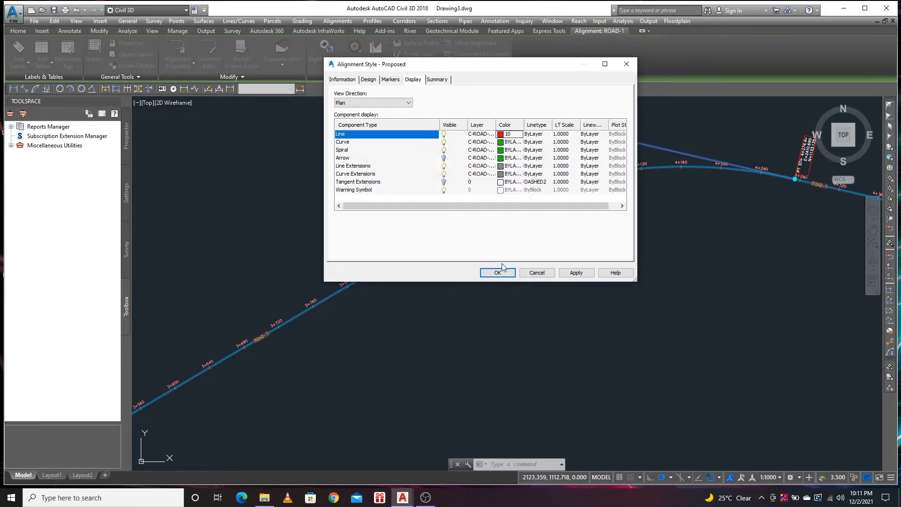
# - Try to assign a center linetype to the Line component of the Proposed alignment style
pyautogui.click(540, 135)
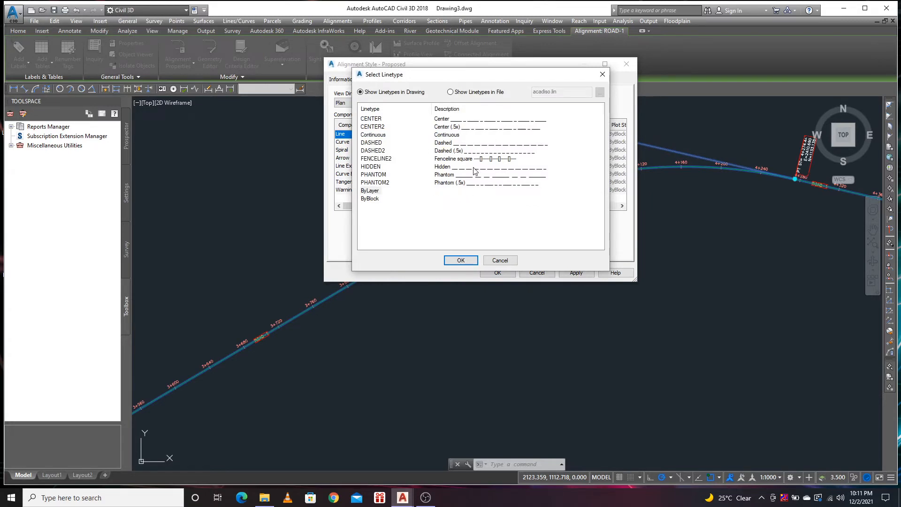
pyautogui.click(377, 120)
pyautogui.click(492, 125)
pyautogui.click(448, 262)
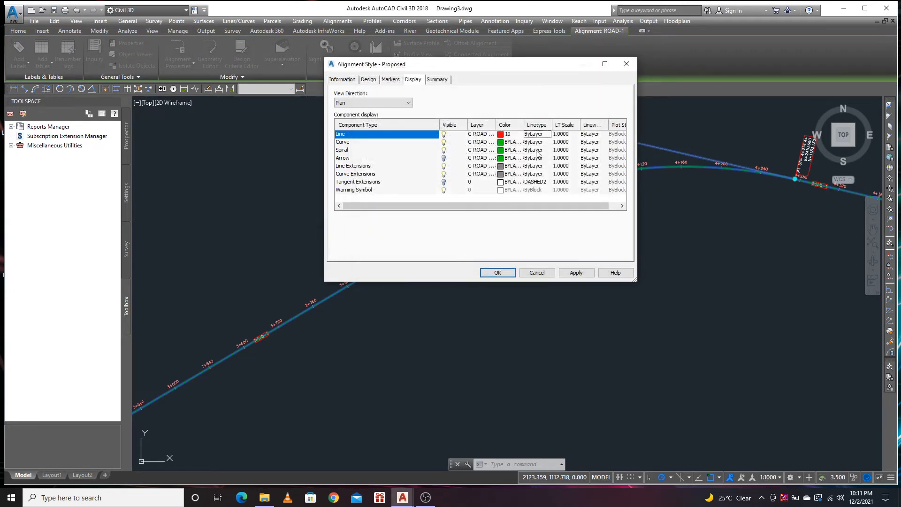
# - Review the lineweights available for the Line component of the alignment style
pyautogui.moveTo(523, 207); pyautogui.dragTo(532, 207)
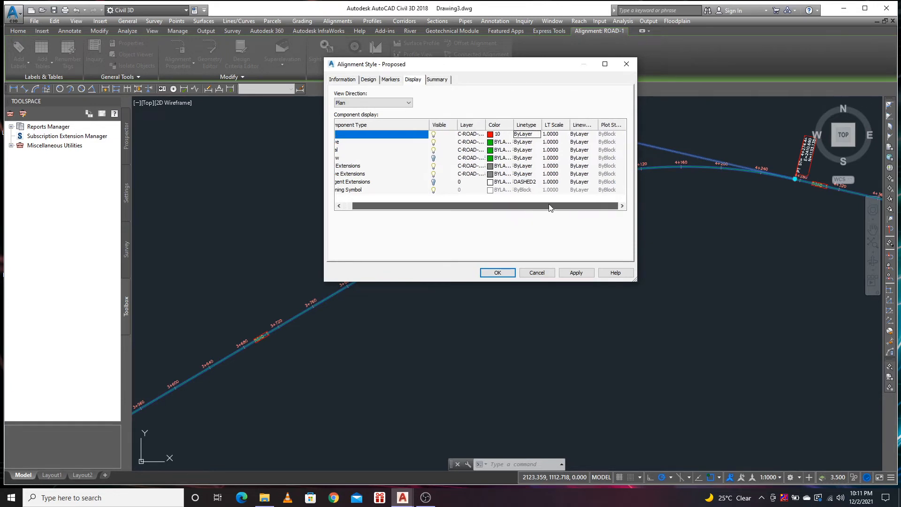
pyautogui.click(587, 135)
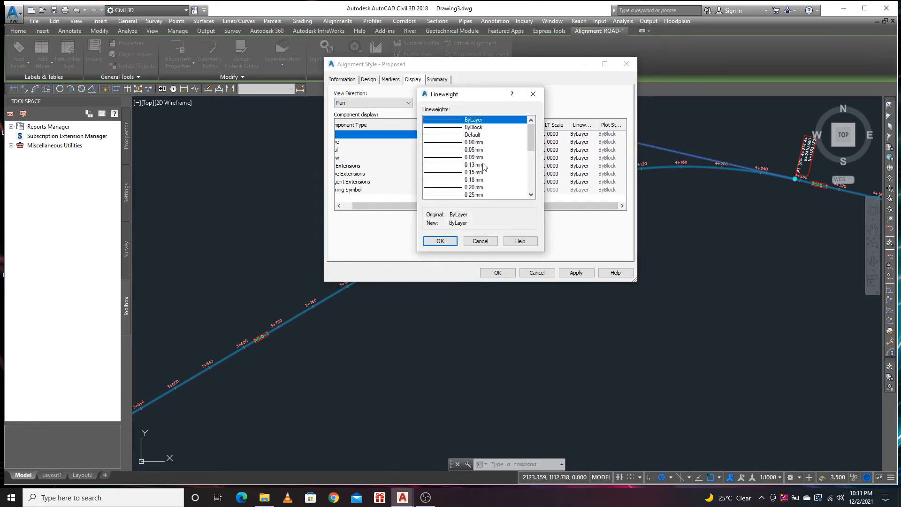
pyautogui.scroll(-5, 483, 166)
pyautogui.scroll(4, 483, 169)
pyautogui.scroll(2, 482, 172)
pyautogui.click(439, 242)
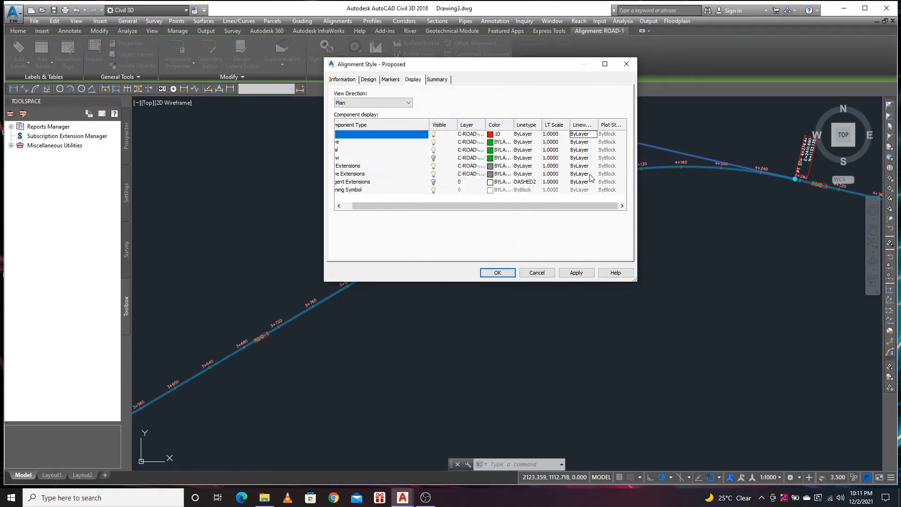
# - Set the linetype of the alignment style's Line component to CENTER2
pyautogui.click(528, 135)
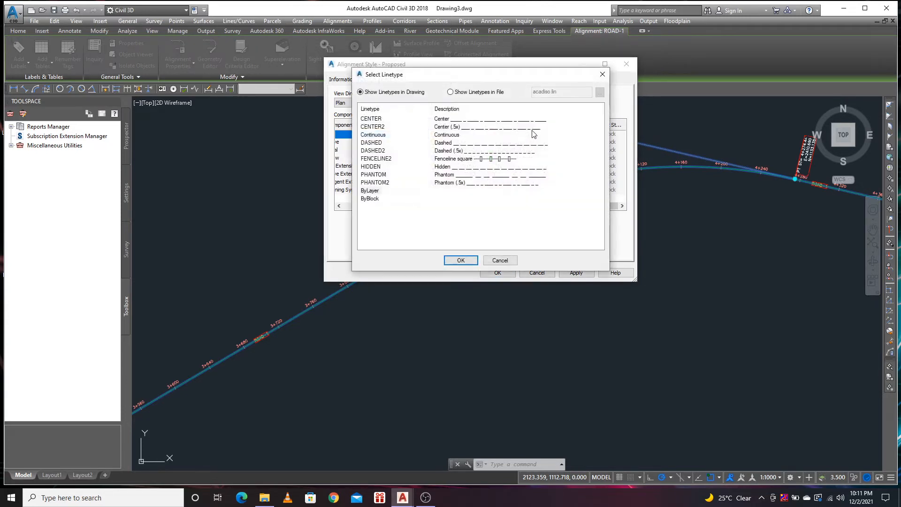
pyautogui.click(374, 135)
pyautogui.click(380, 128)
pyautogui.click(454, 261)
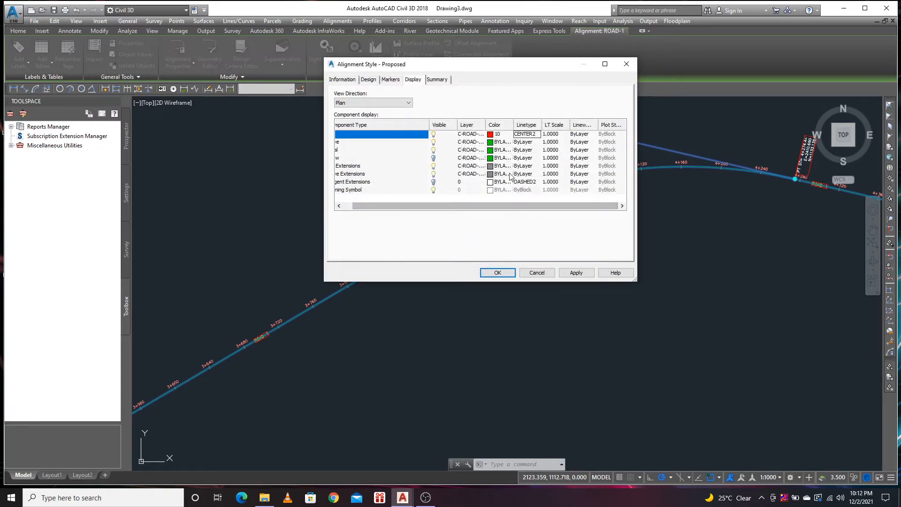
# - Set the colour of the Curve component to blue and apply the alignment style changes, uncovering the drawing behind the dialog
pyautogui.click(490, 143)
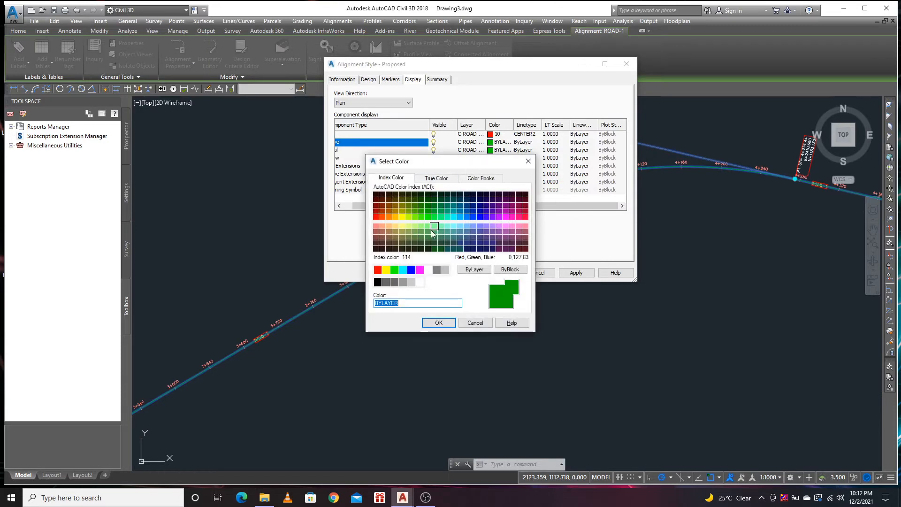
pyautogui.click(412, 270)
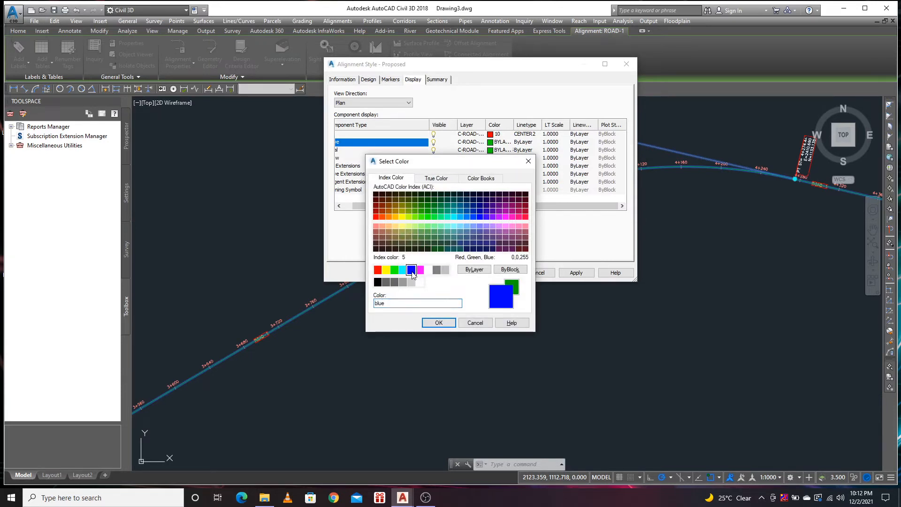
pyautogui.click(437, 323)
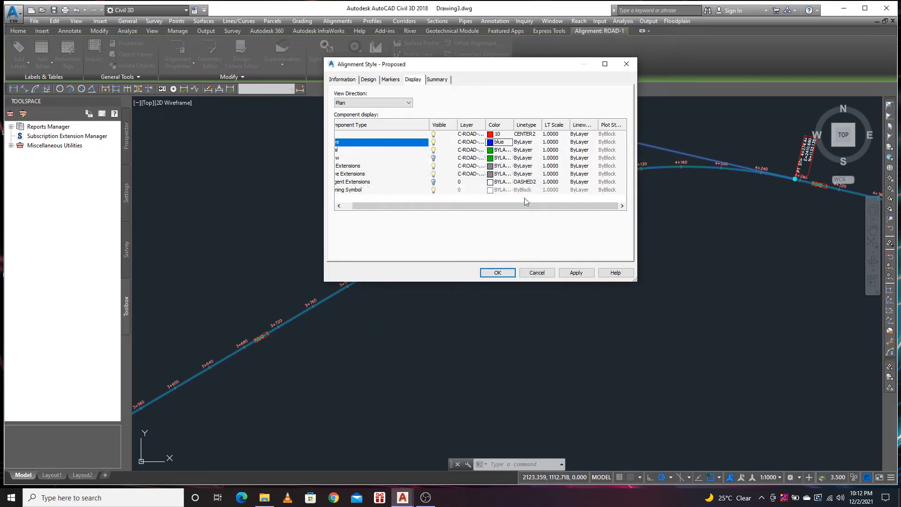
pyautogui.moveTo(451, 207); pyautogui.dragTo(421, 211)
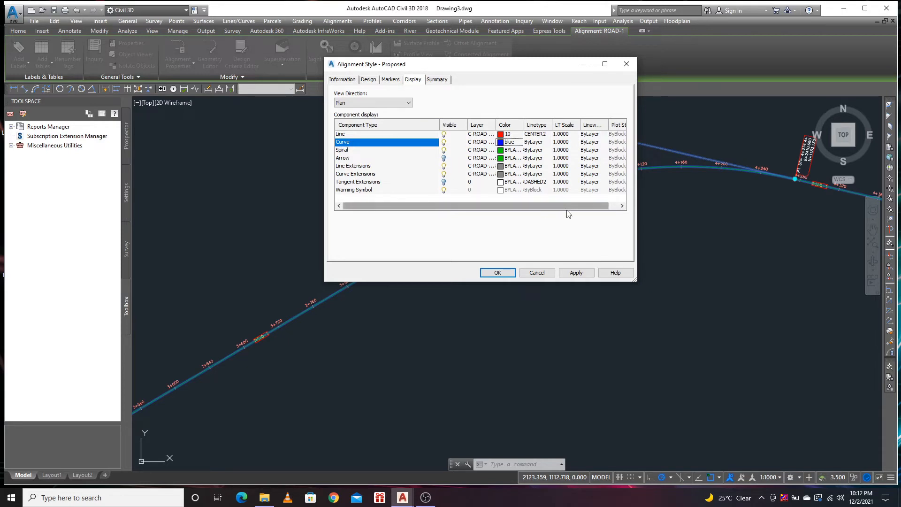
pyautogui.click(572, 277)
pyautogui.moveTo(469, 66); pyautogui.dragTo(674, 235)
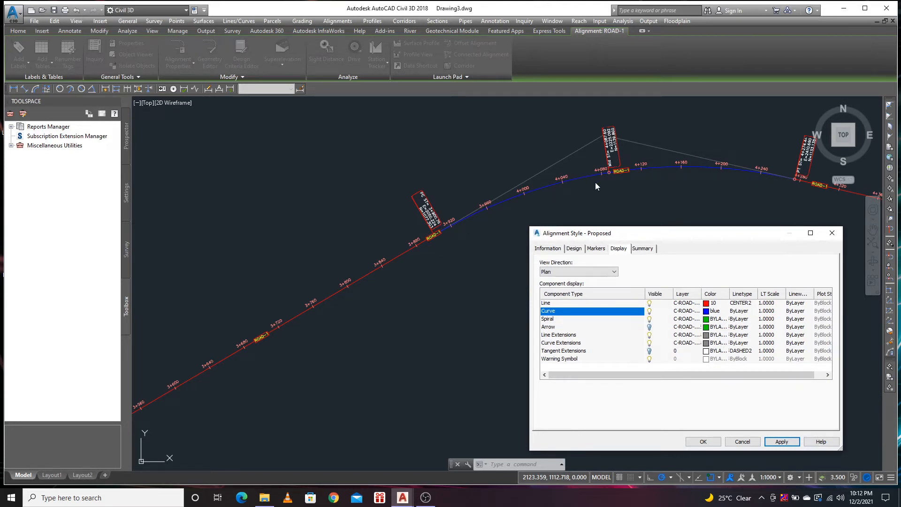
# - Confirm the Proposed alignment style changes and check the restyled lines and curve around station 4+000
pyautogui.moveTo(682, 239); pyautogui.dragTo(597, 165)
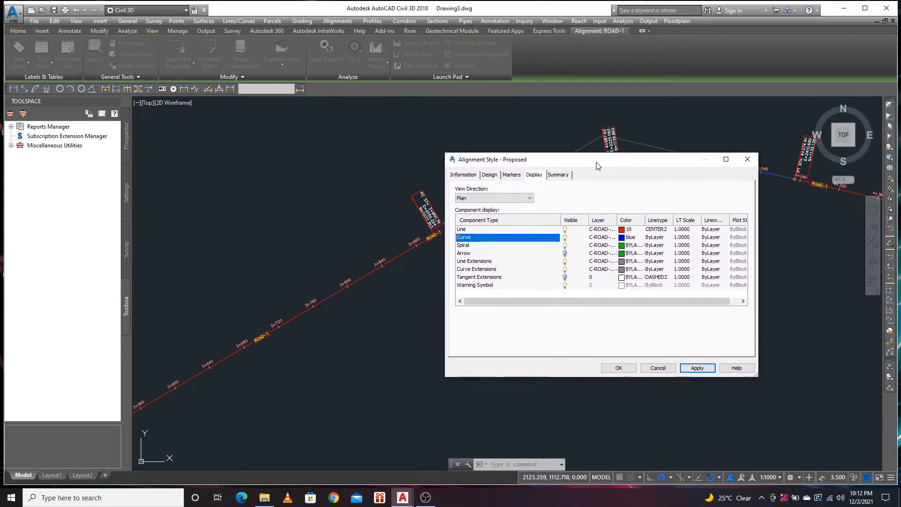
pyautogui.click(618, 368)
pyautogui.scroll(7, 555, 160)
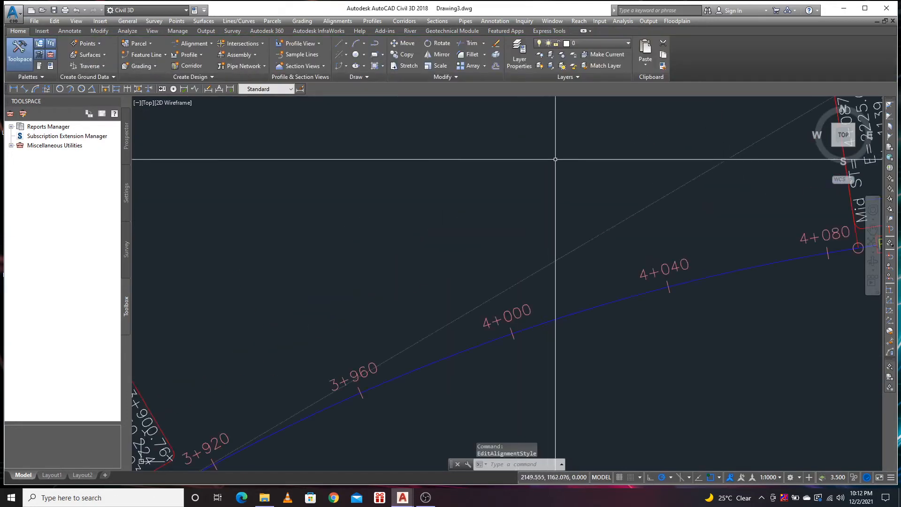
pyautogui.scroll(-6, 555, 160)
pyautogui.scroll(5, 552, 234)
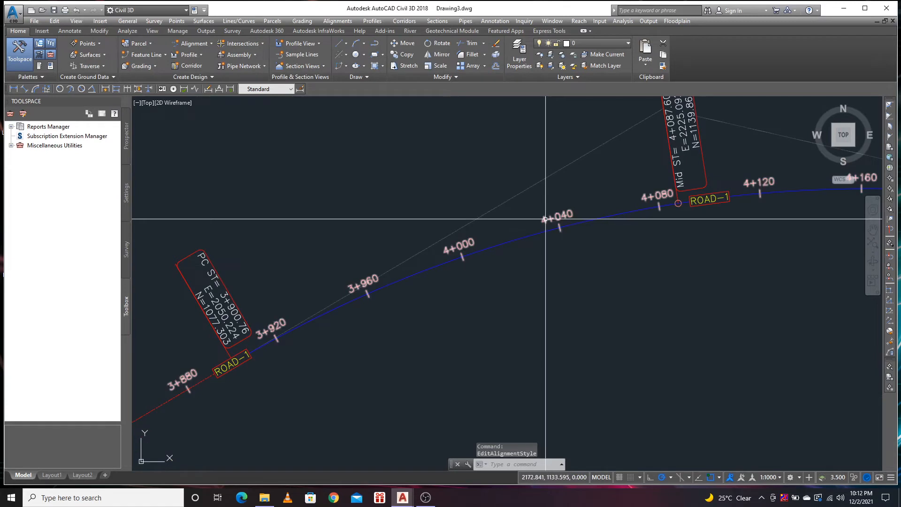
# - Open the Parallel with Tick style used by ROAD-1's major station labels for editing, starting from the station label group
pyautogui.click(545, 219)
pyautogui.scroll(-5, 525, 197)
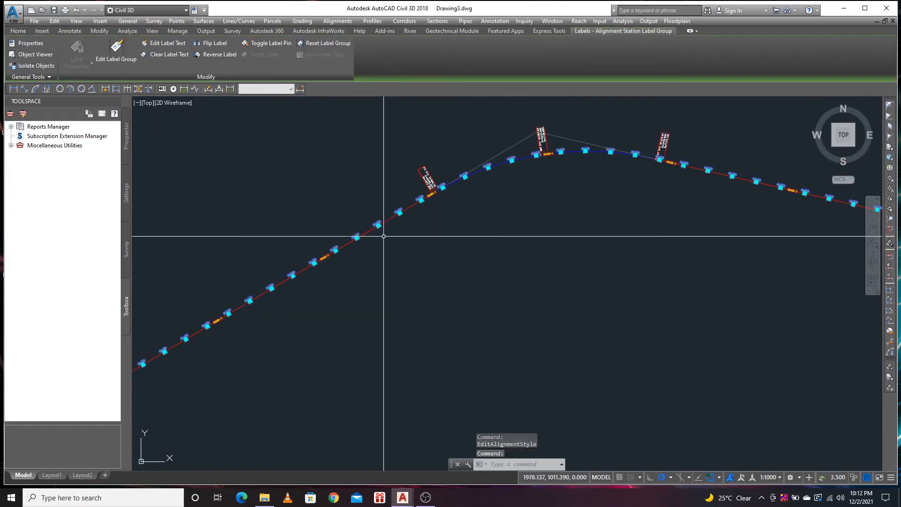
pyautogui.scroll(5, 355, 241)
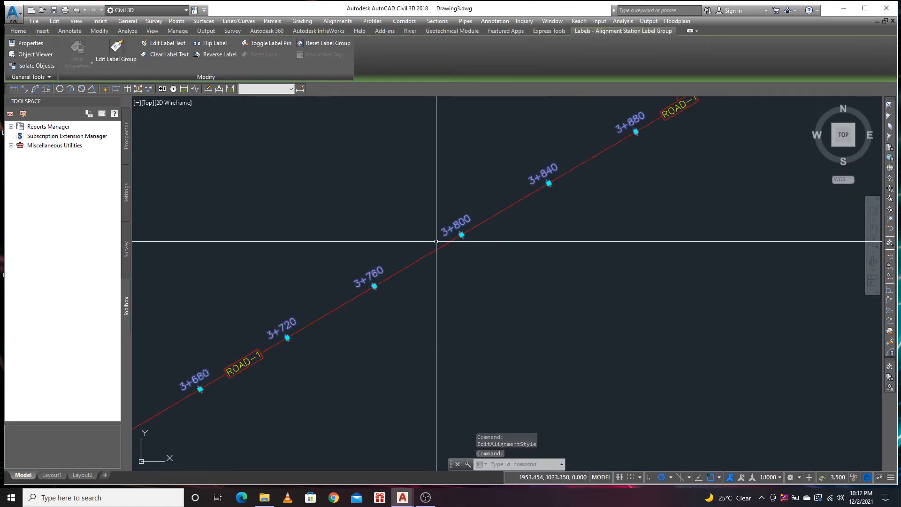
pyautogui.scroll(3, 423, 256)
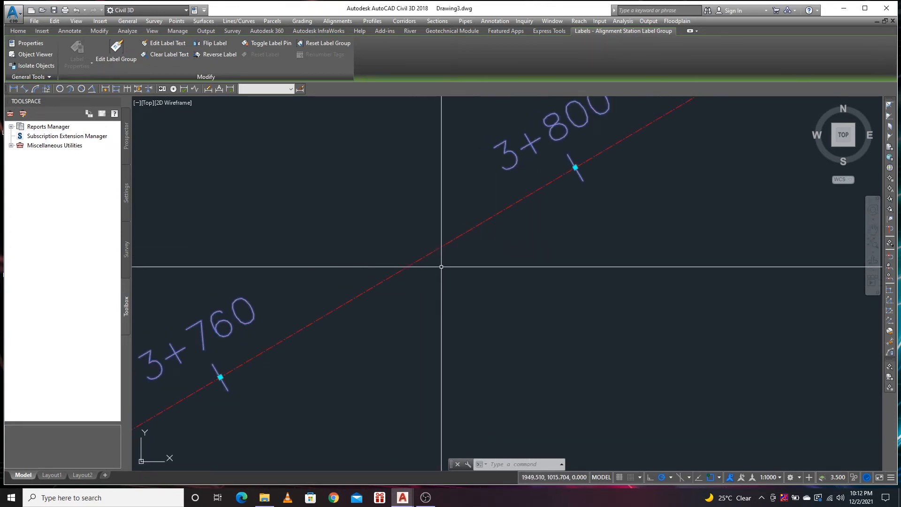
pyautogui.scroll(-3, 459, 196)
pyautogui.rightClick(470, 178)
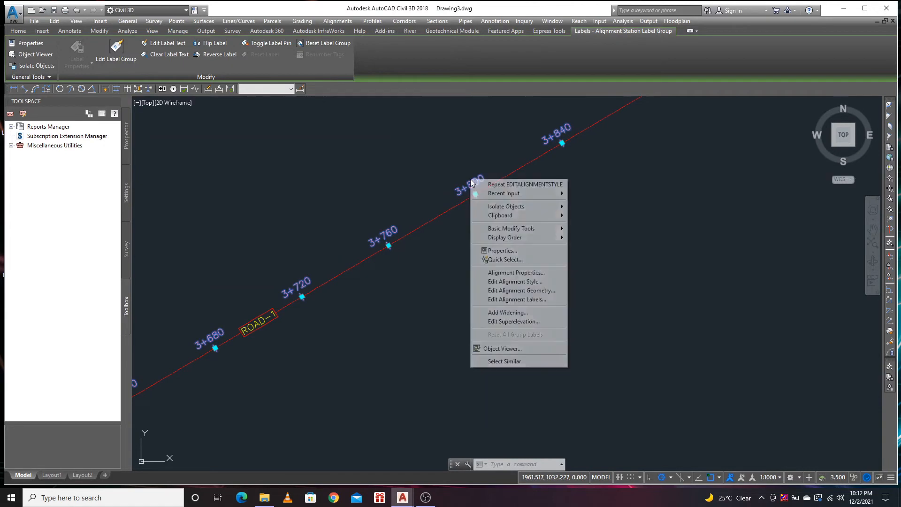
pyautogui.click(529, 300)
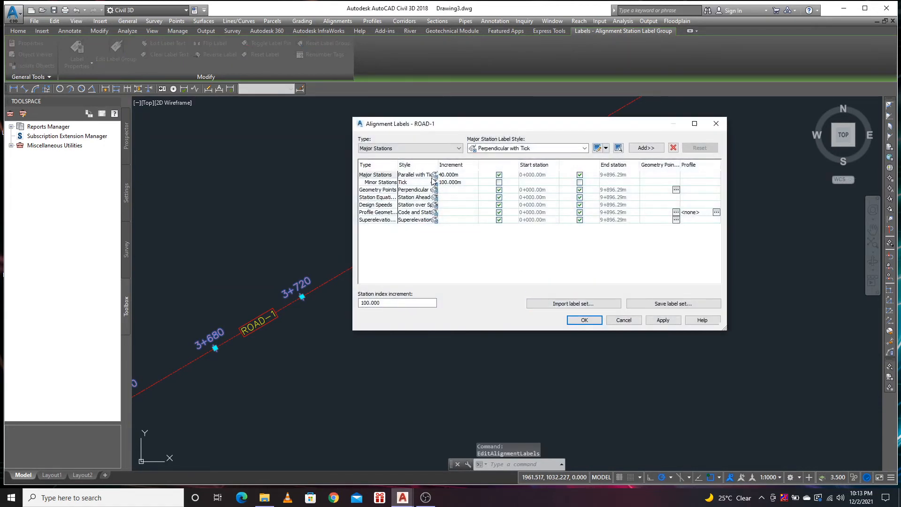
pyautogui.click(434, 175)
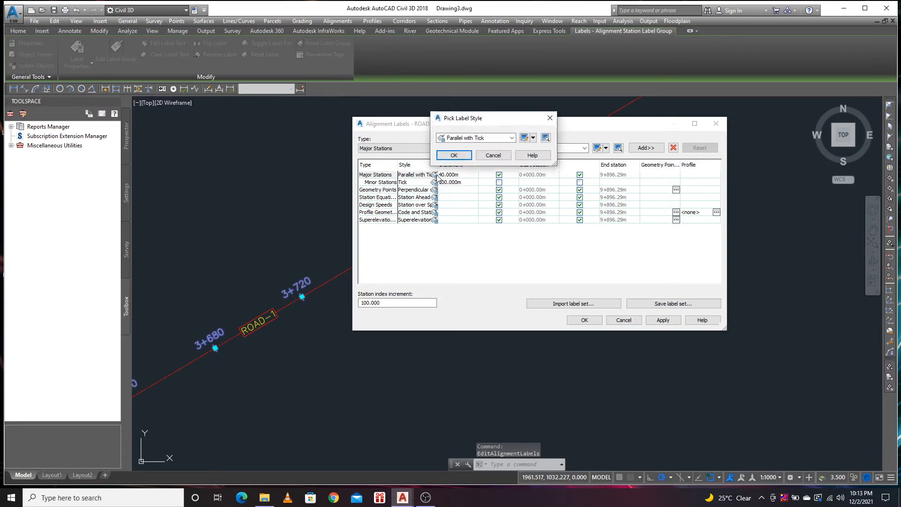
pyautogui.click(524, 138)
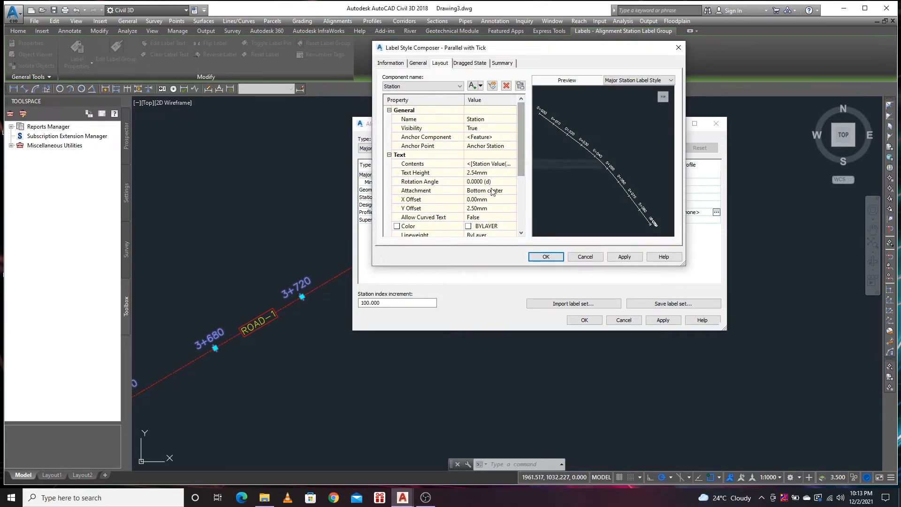
# - Set the text colour of the Station component to white, confirm the label style and alignment labels, and clear the selection
pyautogui.scroll(-3, 484, 204)
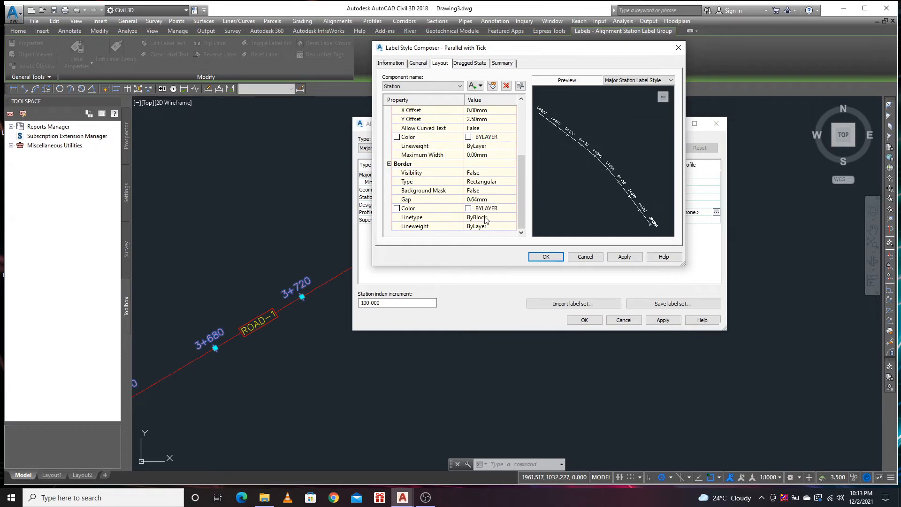
pyautogui.click(512, 137)
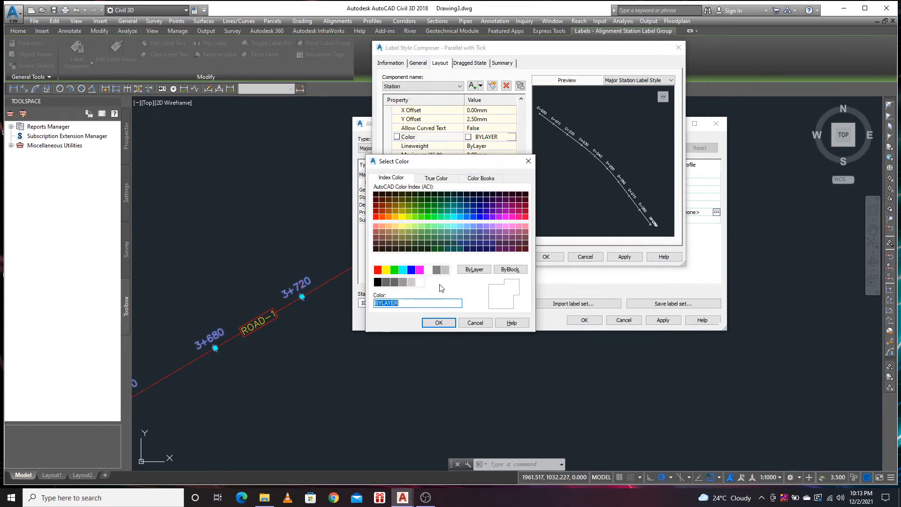
pyautogui.click(428, 270)
pyautogui.click(434, 325)
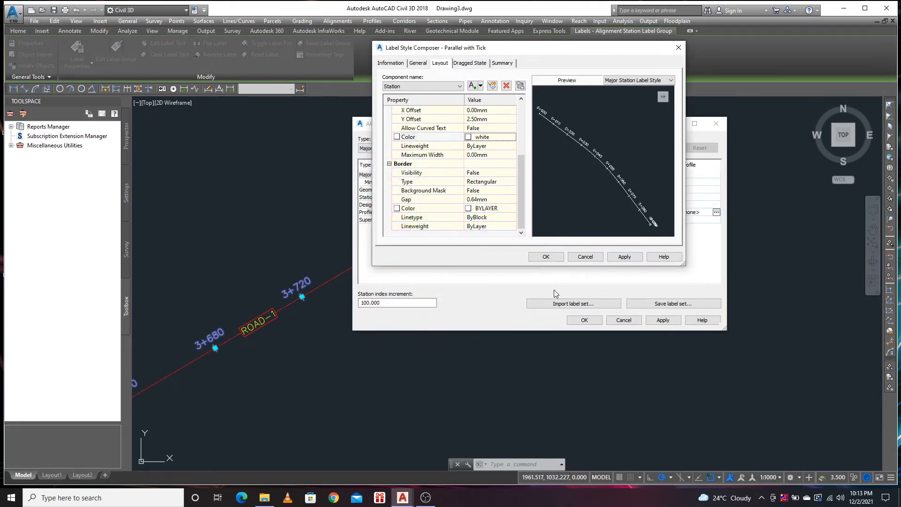
pyautogui.click(545, 257)
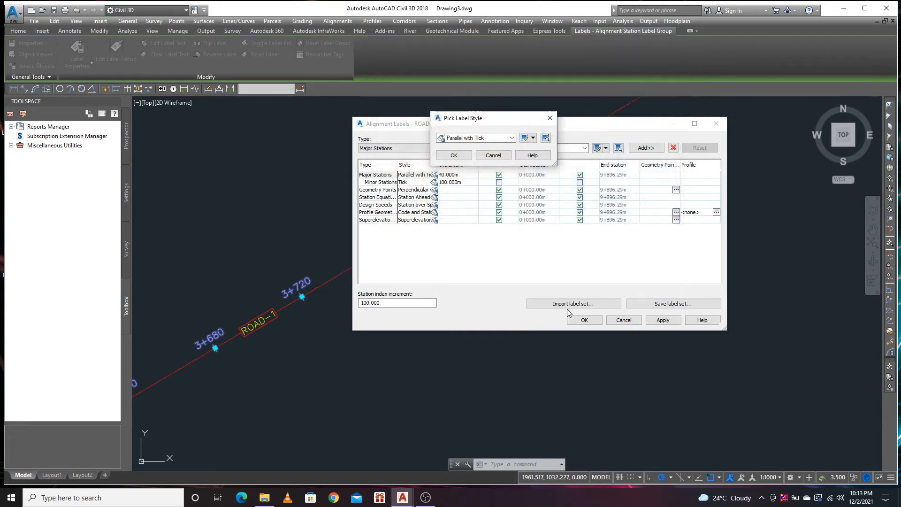
pyautogui.click(454, 156)
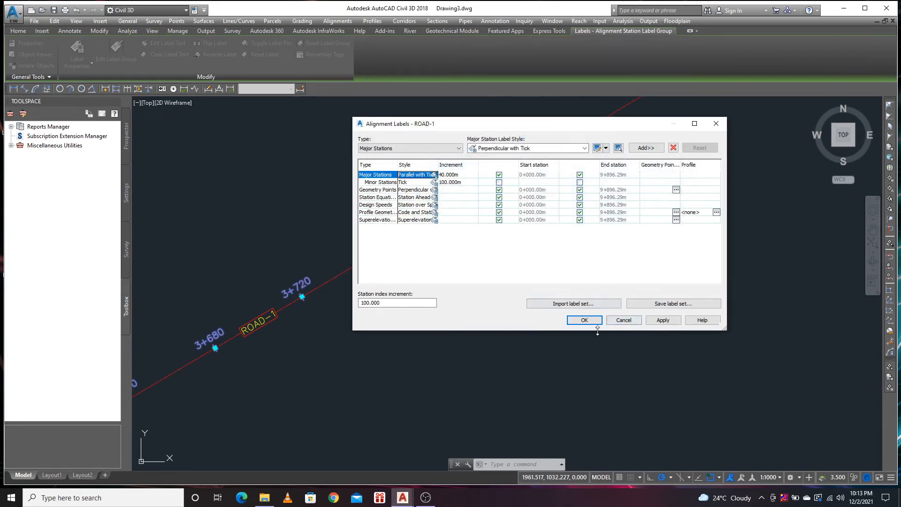
pyautogui.click(585, 320)
pyautogui.scroll(-4, 371, 256)
pyautogui.scroll(-3, 433, 201)
pyautogui.press('Escape')
# - Examine the recoloured station labels, ROAD-1 name labels and geometry point labels along the curve, tangents and whole alignment
pyautogui.scroll(3, 404, 207)
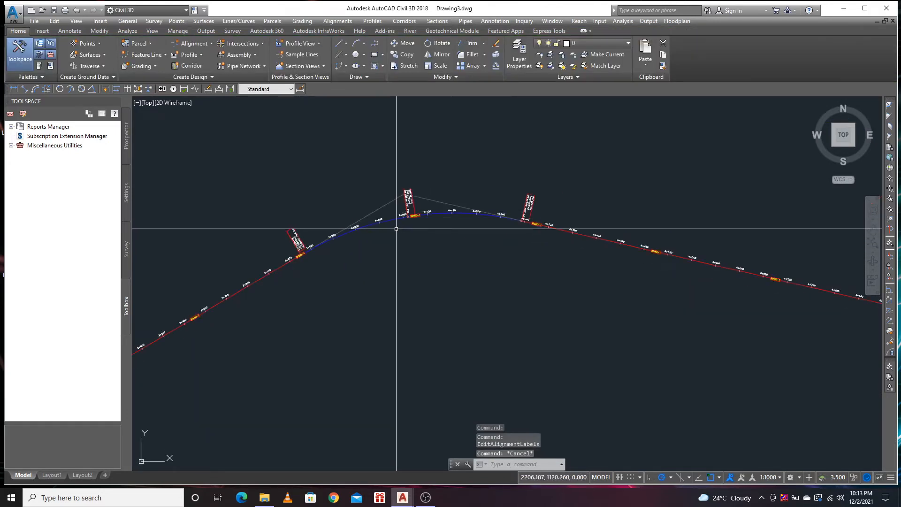
pyautogui.scroll(4, 405, 220)
pyautogui.scroll(1, 612, 213)
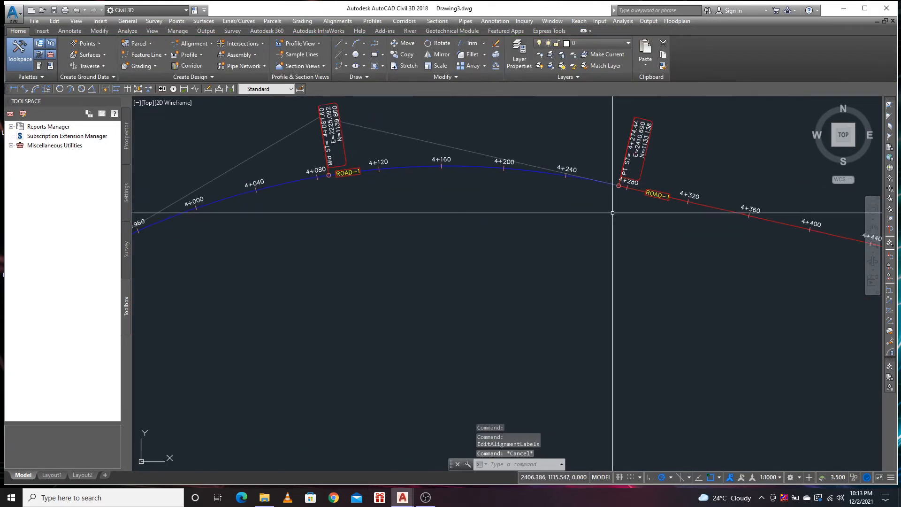
pyautogui.scroll(3, 538, 161)
pyautogui.scroll(-5, 510, 196)
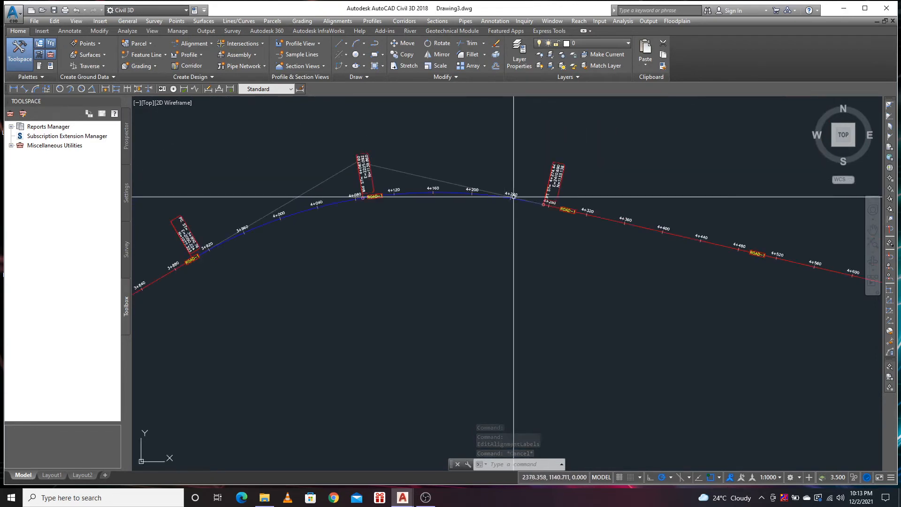
pyautogui.moveTo(481, 270); pyautogui.dragTo(511, 222, button='middle')
pyautogui.moveTo(782, 219); pyautogui.dragTo(554, 206, button='middle')
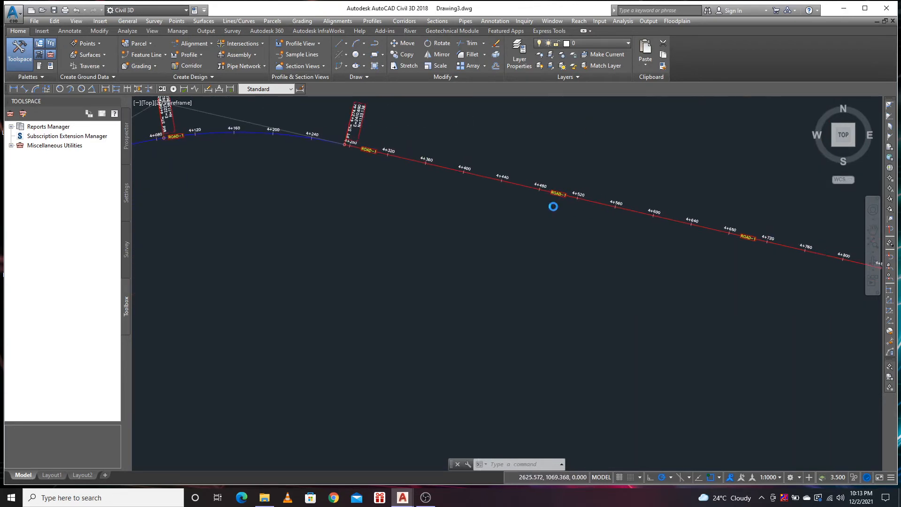
pyautogui.scroll(5, 554, 207)
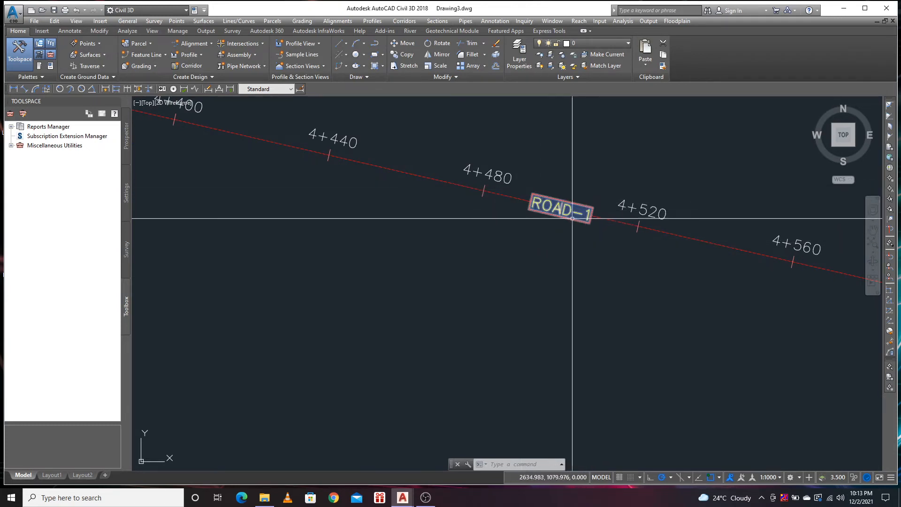
pyautogui.scroll(-5, 585, 219)
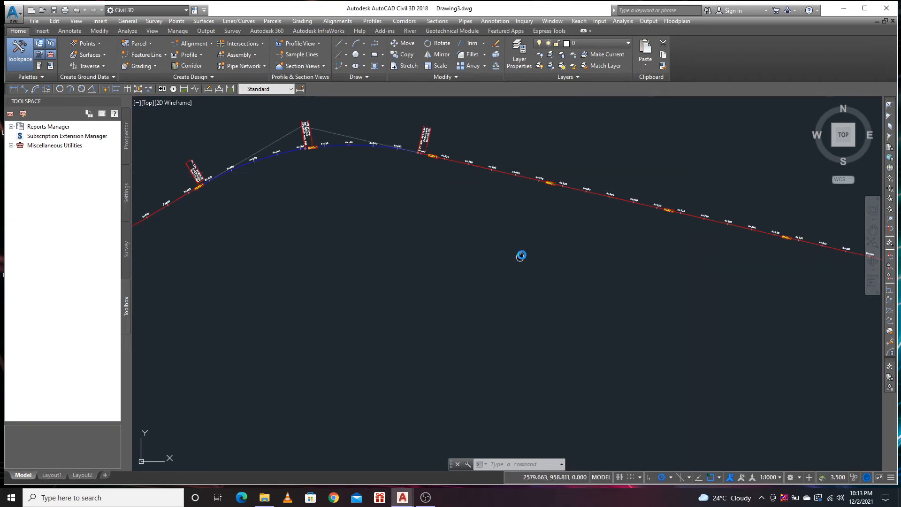
pyautogui.scroll(8, 571, 215)
pyautogui.scroll(5, 436, 240)
pyautogui.scroll(-8, 373, 300)
pyautogui.moveTo(598, 168); pyautogui.dragTo(404, 295, button='middle')
pyautogui.scroll(-6, 375, 267)
pyautogui.scroll(1, 499, 216)
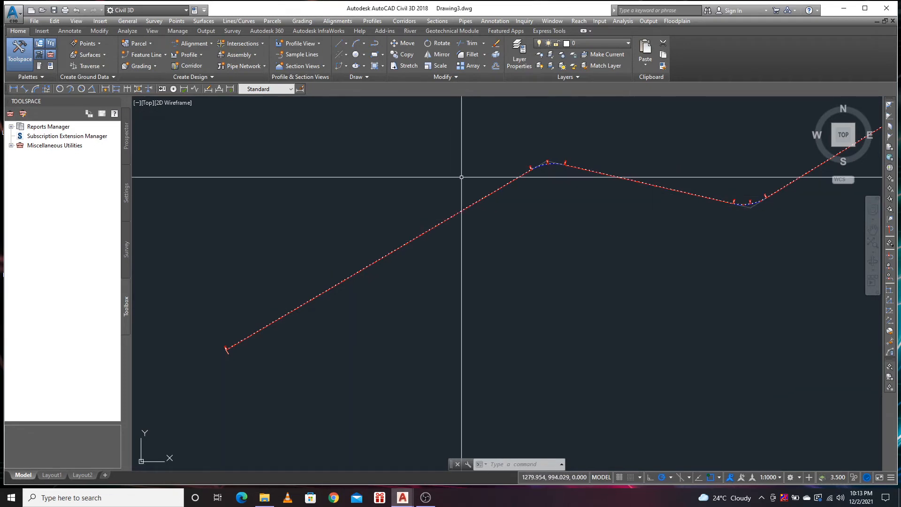
# - Add Multiple Segment labels to the ROAD-1 alignment and inspect the bearing and distance label on its first tangent
pyautogui.scroll(6, 419, 219)
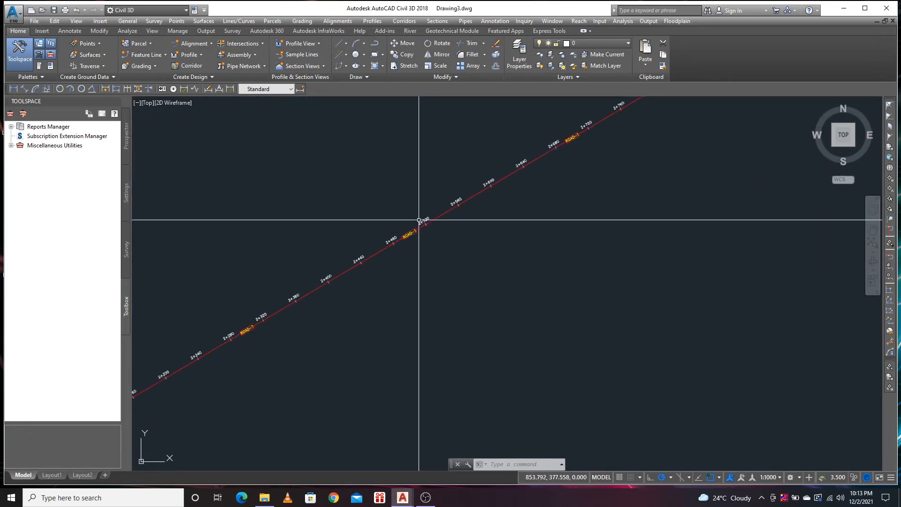
pyautogui.scroll(4, 419, 219)
pyautogui.click(469, 211)
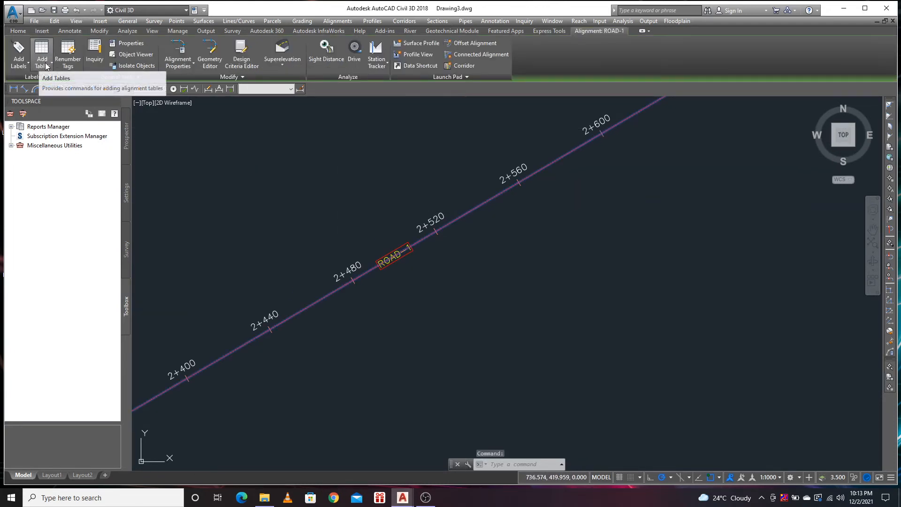
pyautogui.click(28, 62)
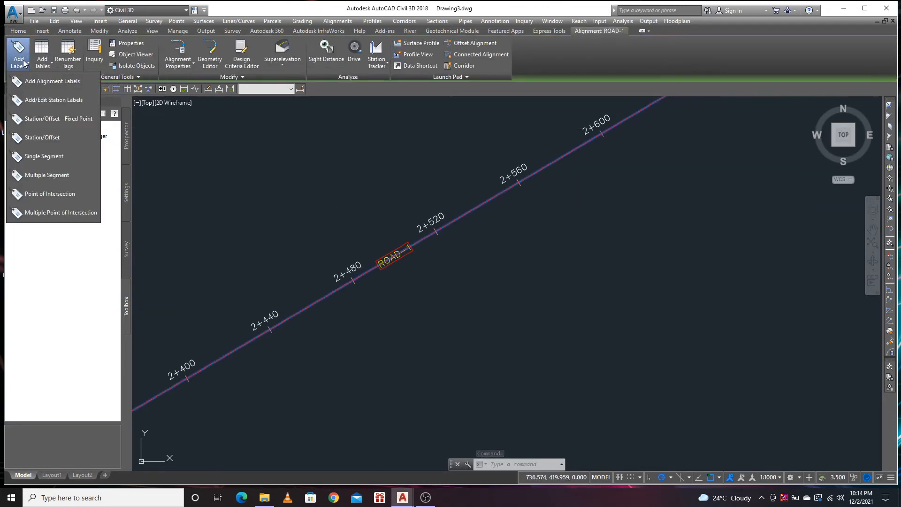
pyautogui.click(42, 176)
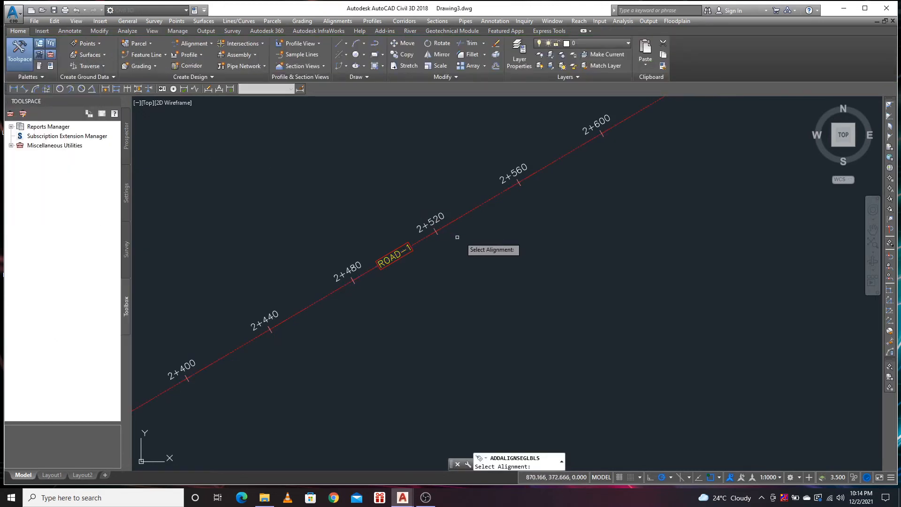
pyautogui.click(480, 205)
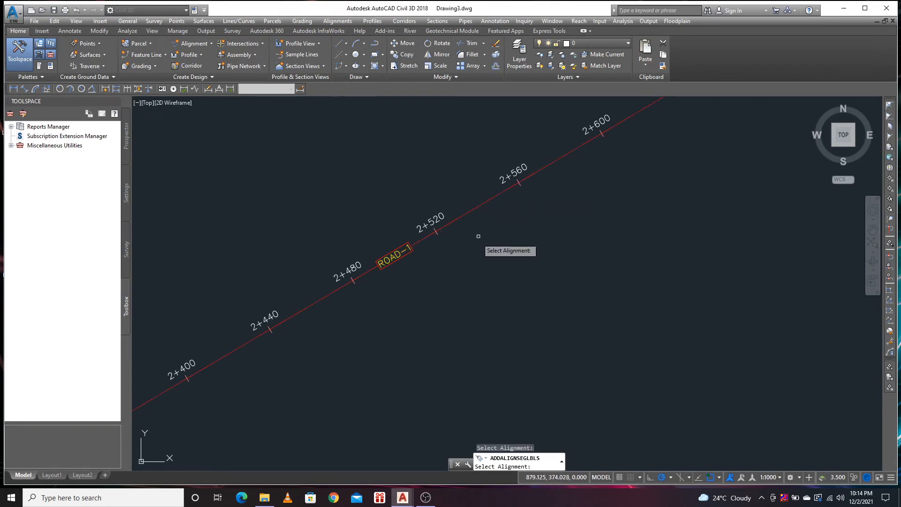
pyautogui.scroll(-3, 458, 218)
pyautogui.press('Return')
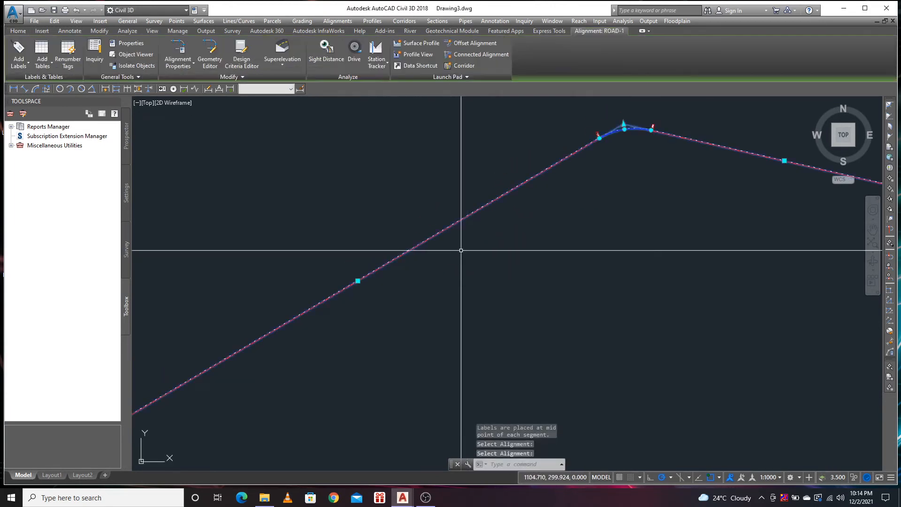
pyautogui.scroll(4, 358, 280)
pyautogui.press('Escape')
pyautogui.scroll(6, 359, 277)
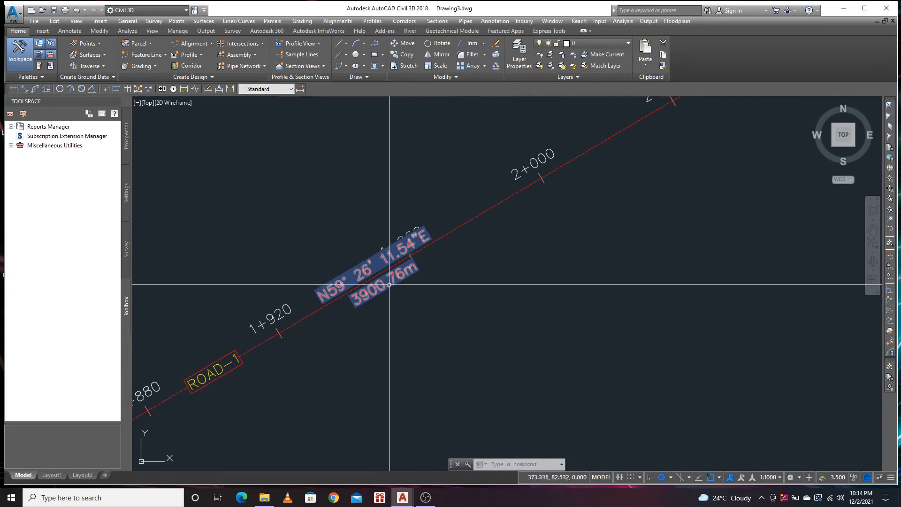
pyautogui.scroll(-6, 396, 276)
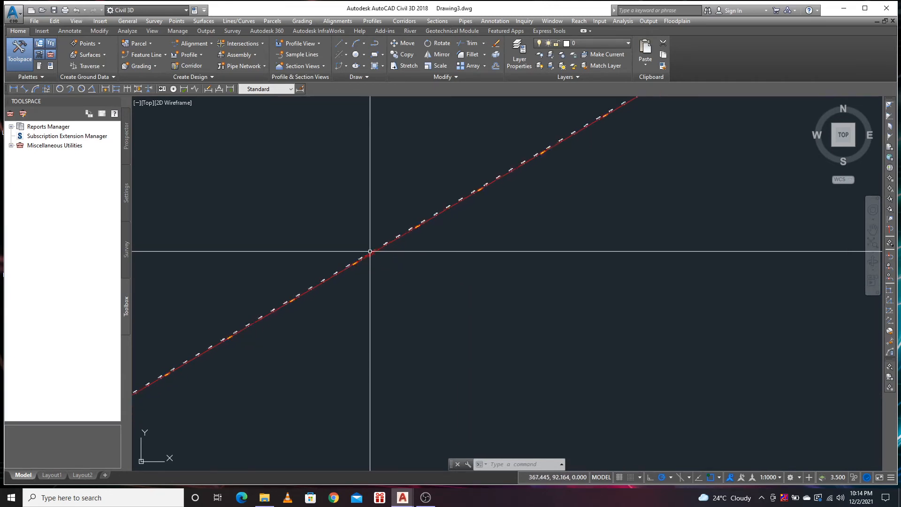
# - Select the segment label at the middle of the first curve and review its properties
pyautogui.scroll(5, 508, 180)
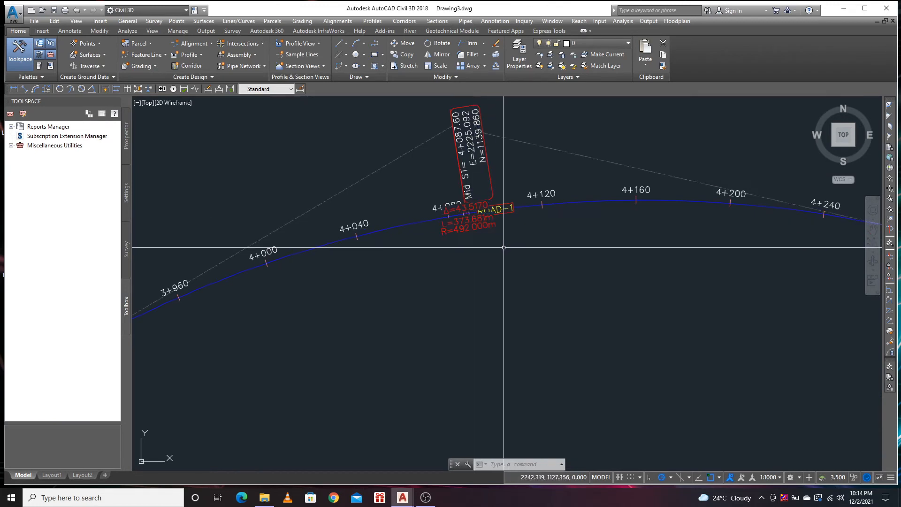
pyautogui.scroll(-3, 491, 235)
pyautogui.scroll(4, 491, 234)
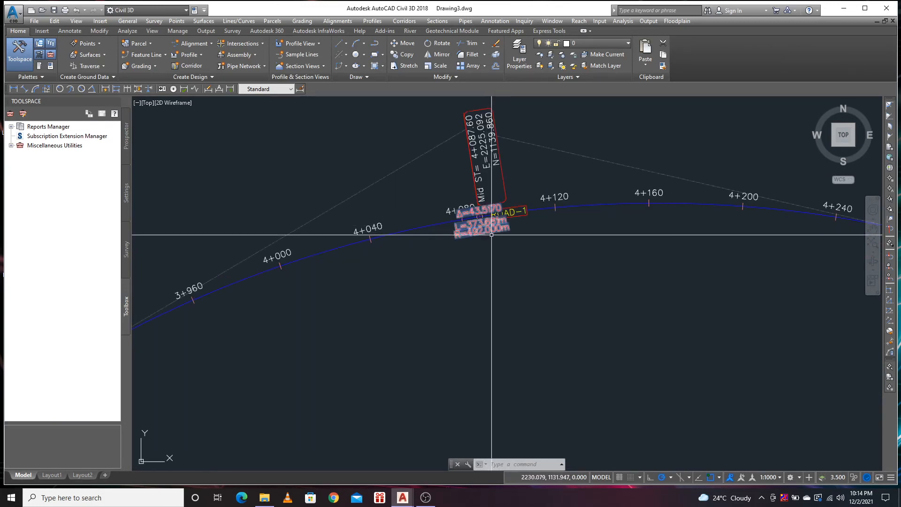
pyautogui.click(479, 230)
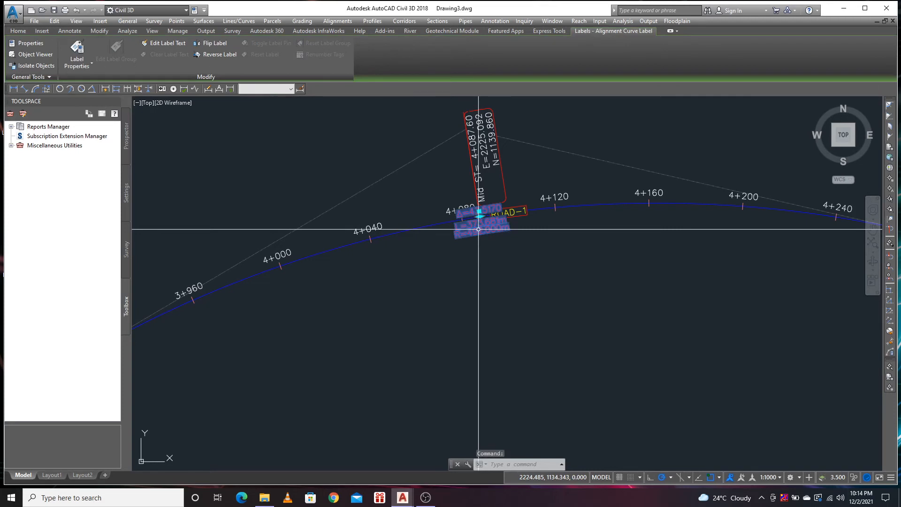
pyautogui.click(83, 49)
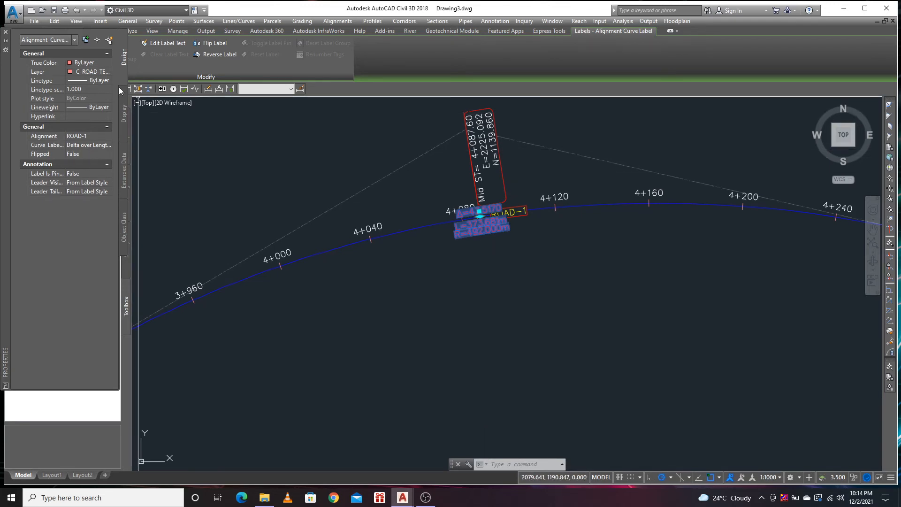
pyautogui.click(5, 34)
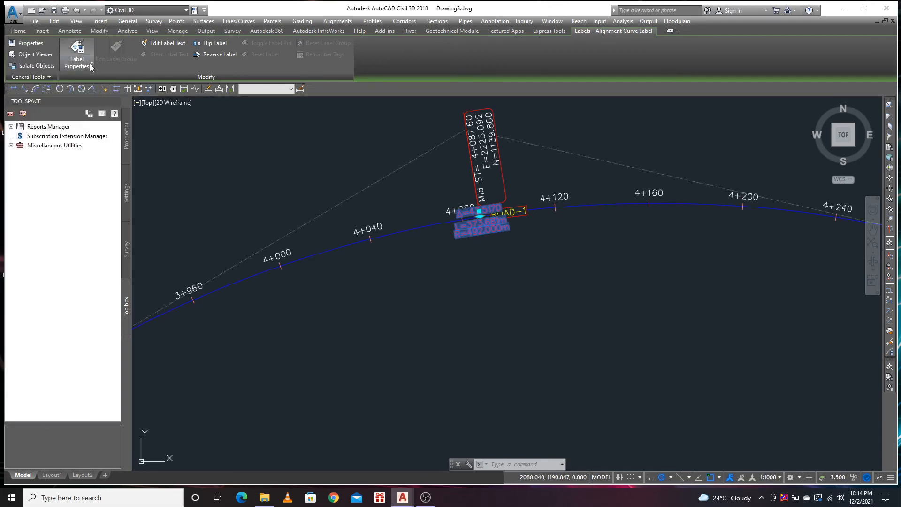
# - Open the Delta over Length & Radius style of the selected curve label for editing
pyautogui.click(90, 64)
pyautogui.click(92, 98)
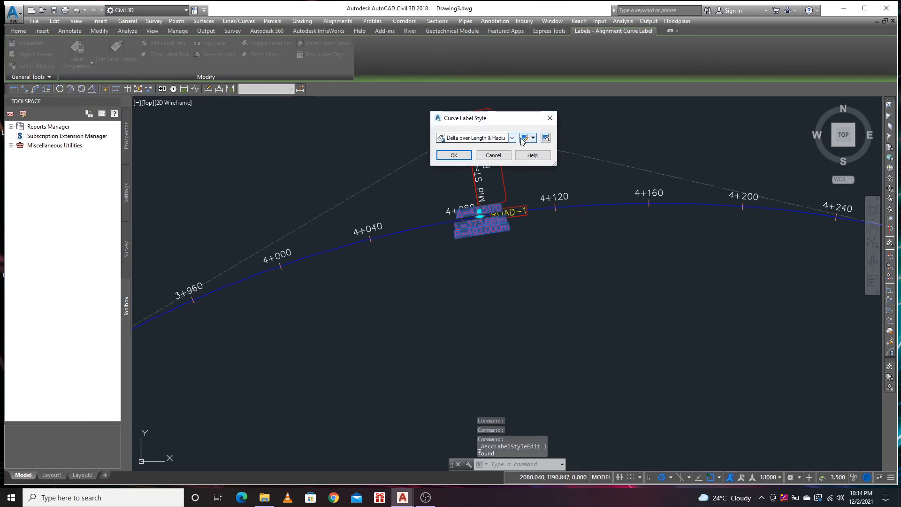
pyautogui.click(523, 138)
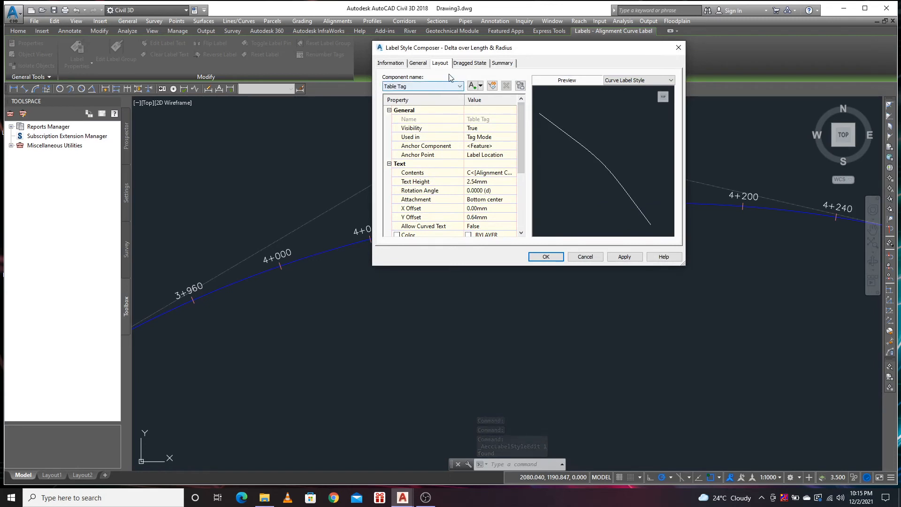
pyautogui.moveTo(478, 51); pyautogui.dragTo(452, 47)
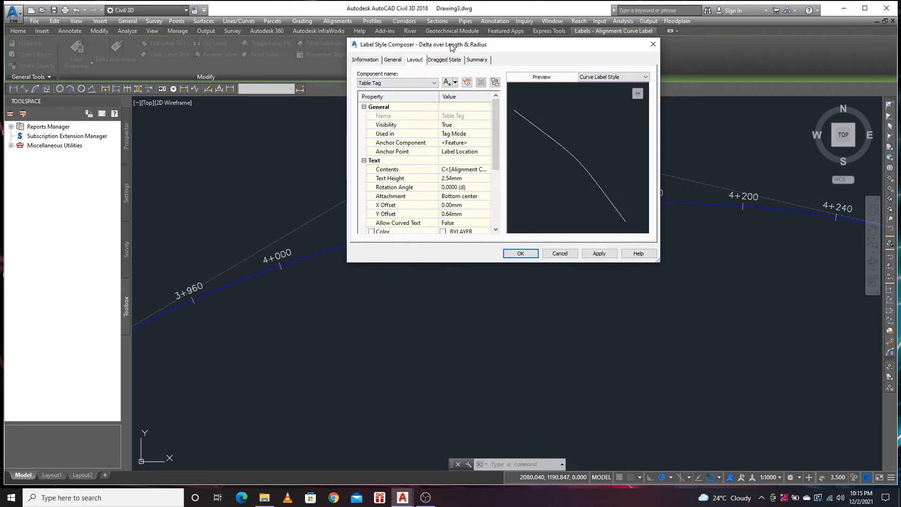
# - Review the text contents of the Table Tag component and its Alignment Curve Segment Number property
pyautogui.click(475, 170)
pyautogui.click(488, 171)
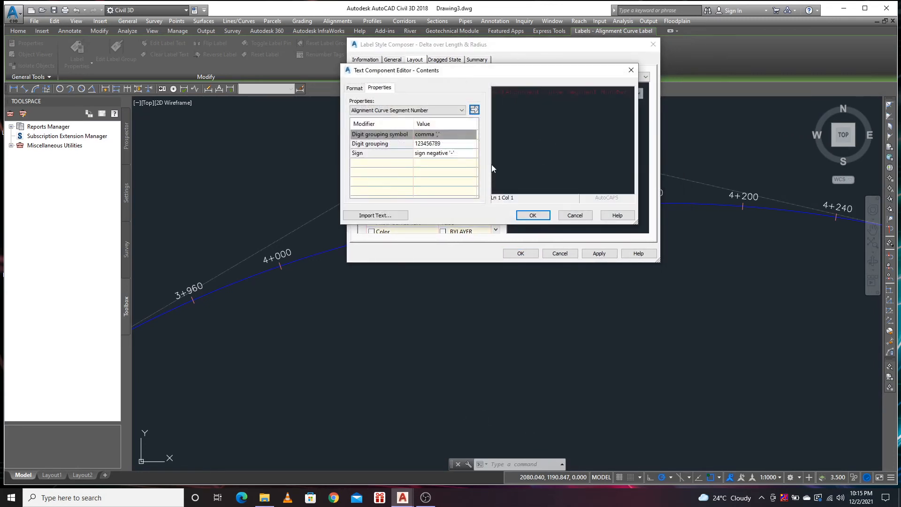
pyautogui.click(547, 93)
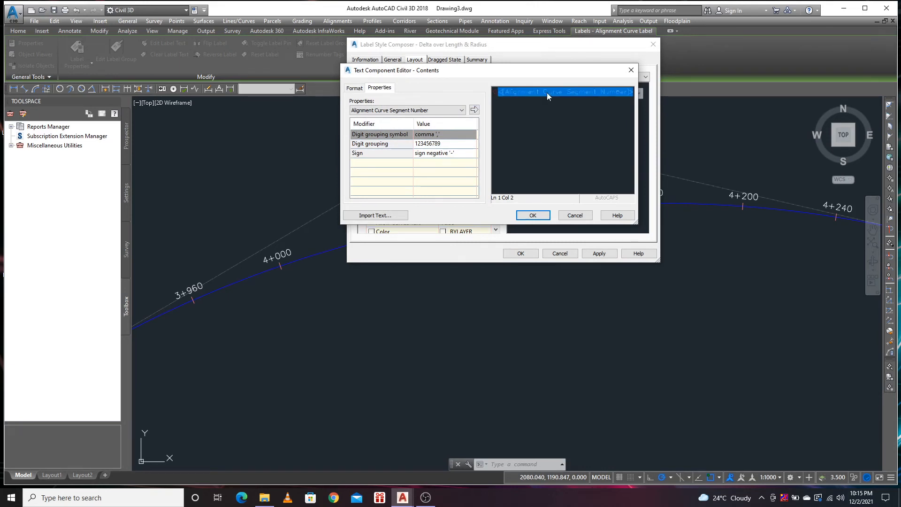
pyautogui.click(462, 110)
pyautogui.click(462, 111)
pyautogui.click(495, 91)
pyautogui.click(536, 119)
pyautogui.click(531, 217)
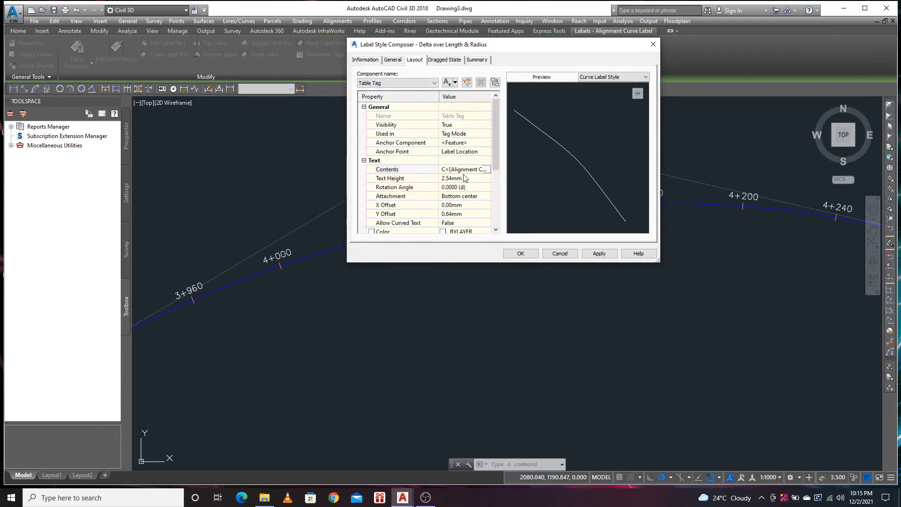
# - Review the text contents of the Distance component, including its Length property and the other available properties
pyautogui.click(406, 83)
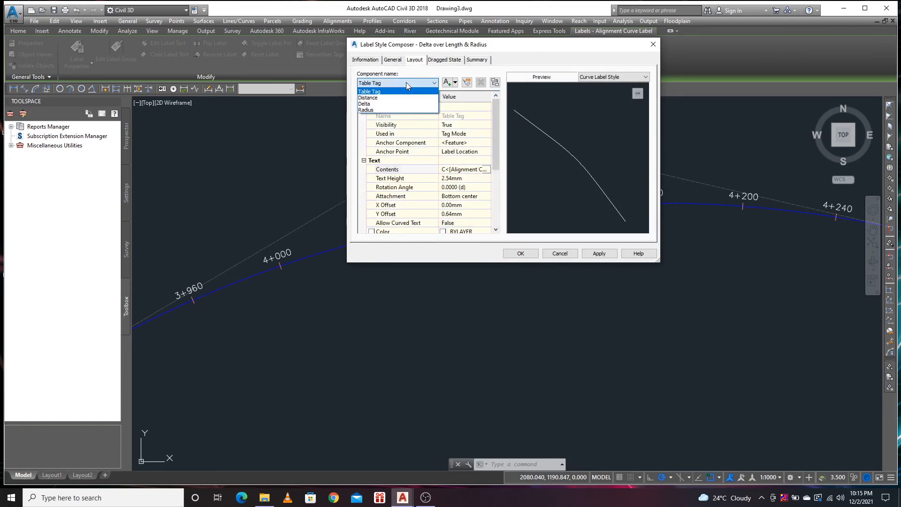
pyautogui.click(374, 98)
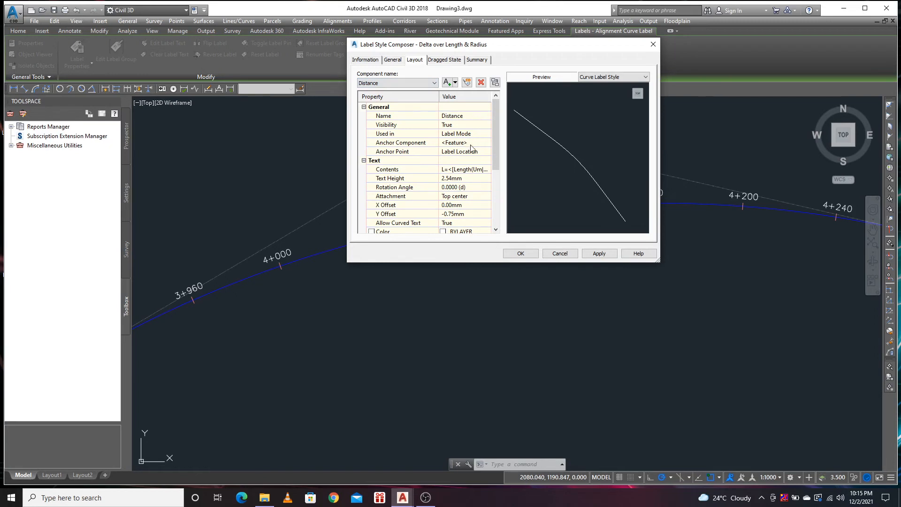
pyautogui.click(487, 169)
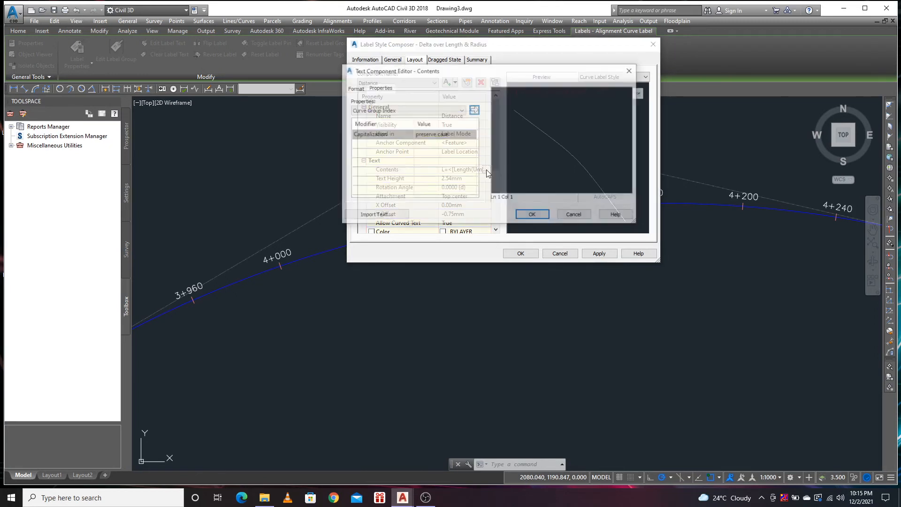
pyautogui.click(539, 94)
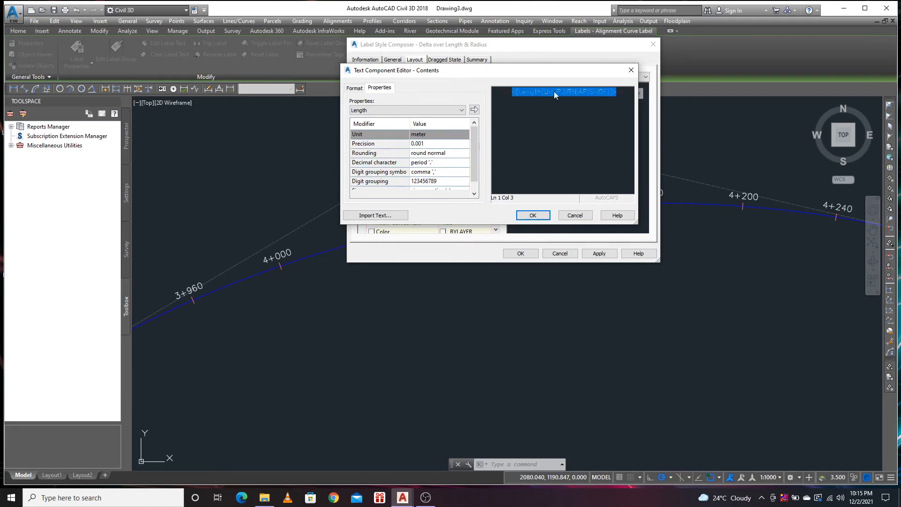
pyautogui.click(406, 111)
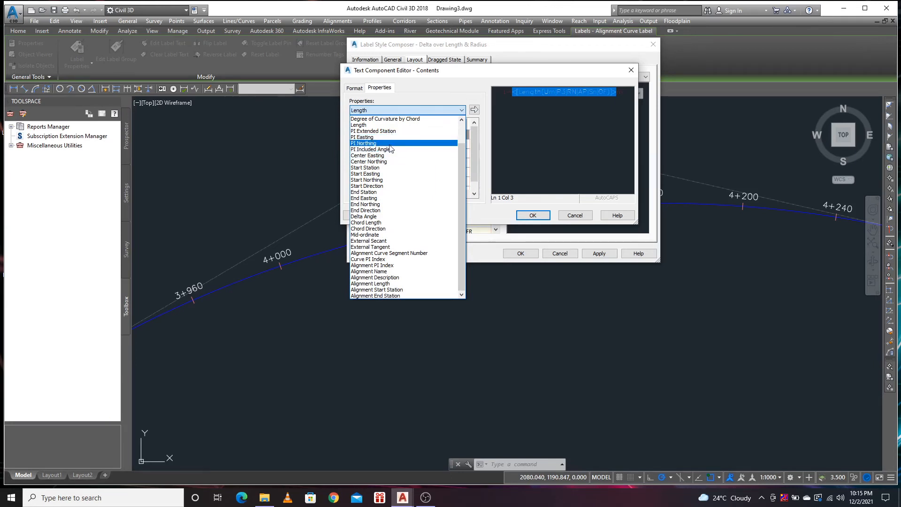
pyautogui.click(461, 81)
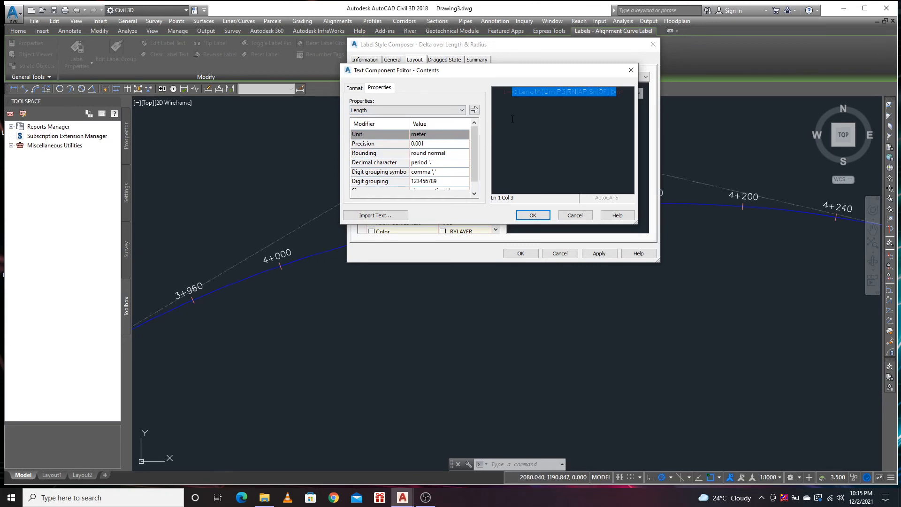
pyautogui.click(533, 215)
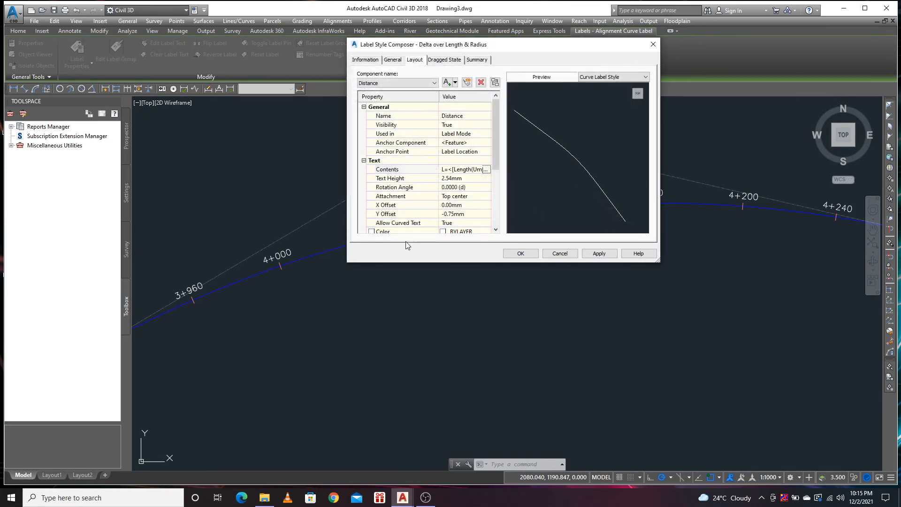
# - Switch to the Radius component and review its text contents and Radius property settings
pyautogui.click(404, 83)
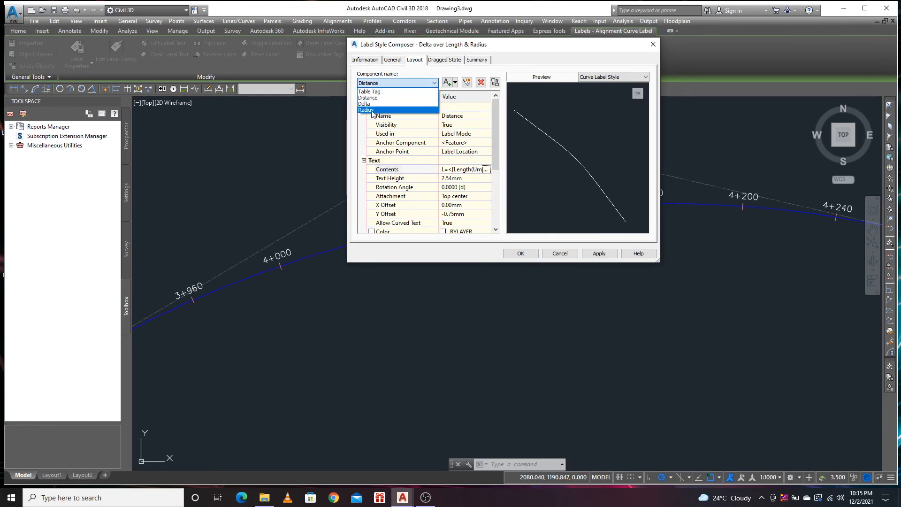
pyautogui.click(373, 111)
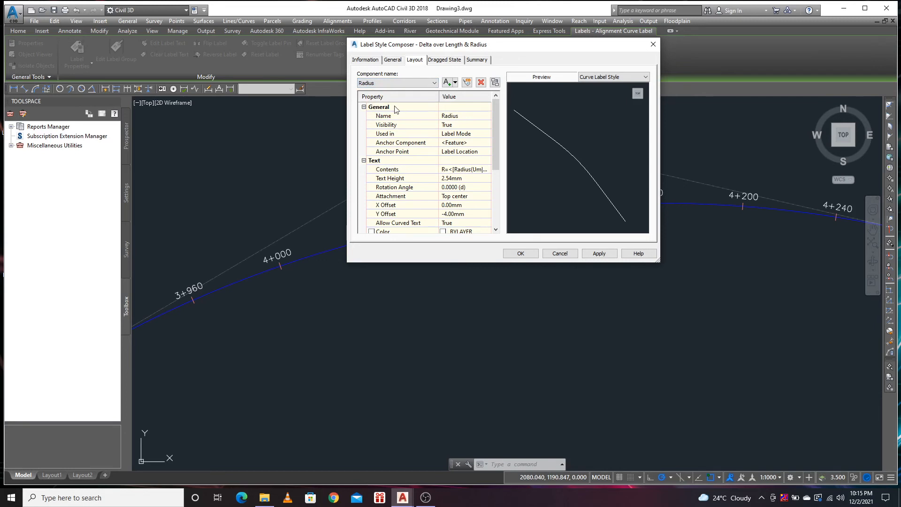
pyautogui.click(459, 169)
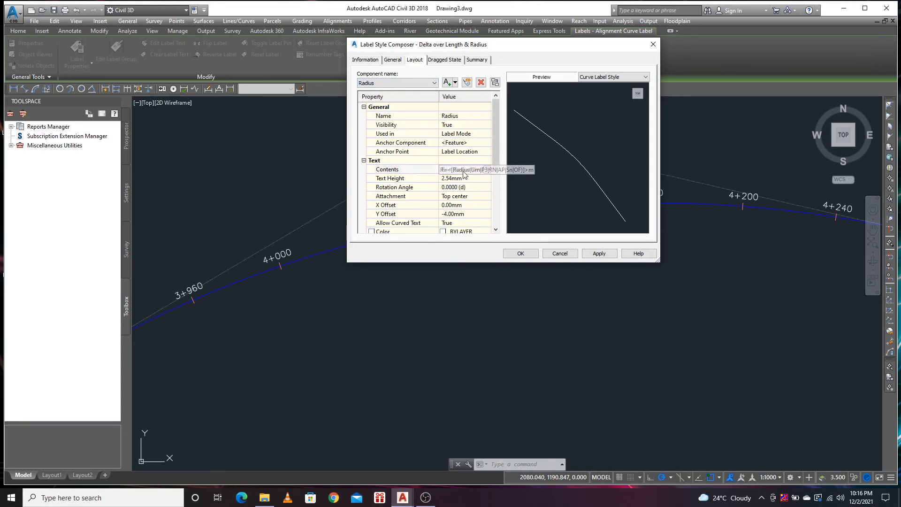
pyautogui.click(488, 170)
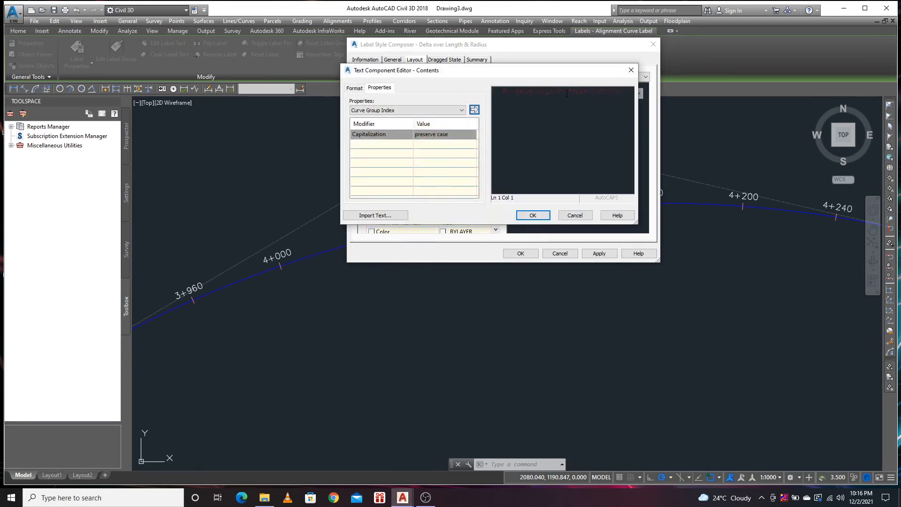
pyautogui.click(610, 92)
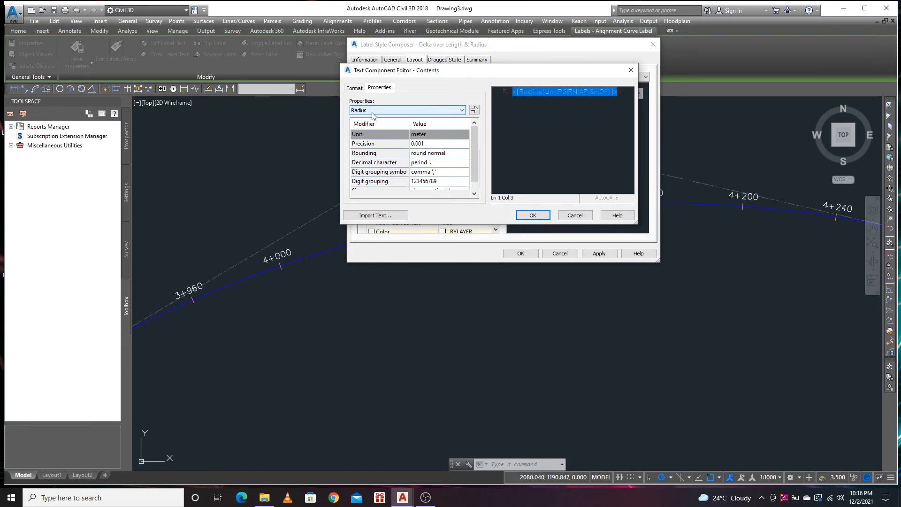
pyautogui.click(525, 218)
# - Turn on the border visibility of the Radius component
pyautogui.scroll(-3, 427, 189)
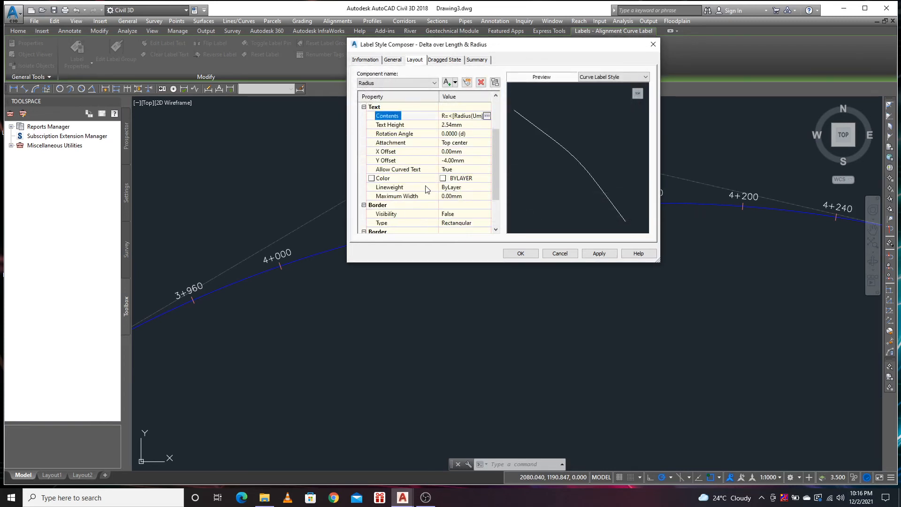
pyautogui.scroll(2, 437, 185)
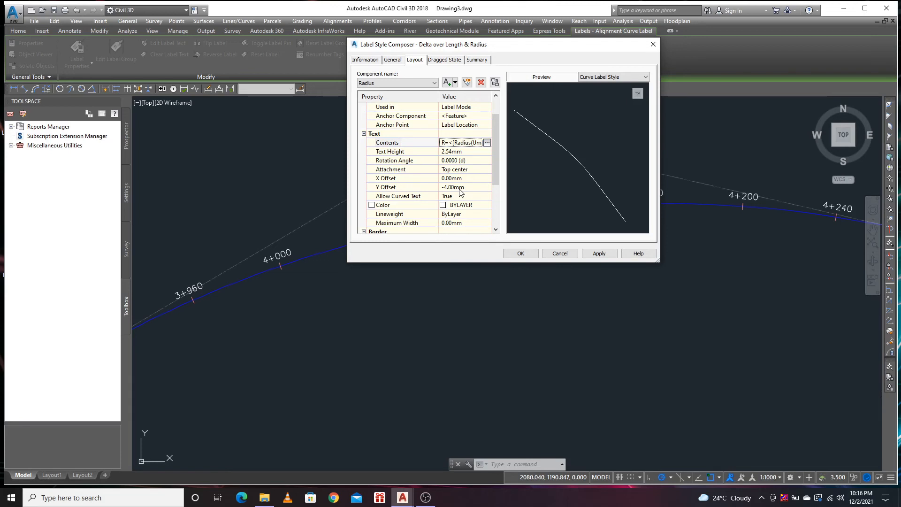
pyautogui.scroll(-2, 461, 192)
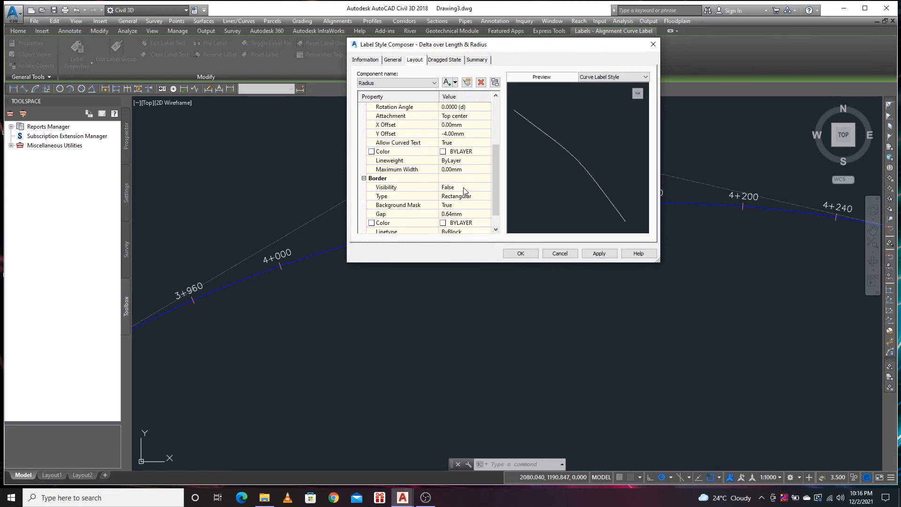
pyautogui.click(464, 189)
pyautogui.click(453, 206)
pyautogui.scroll(3, 570, 172)
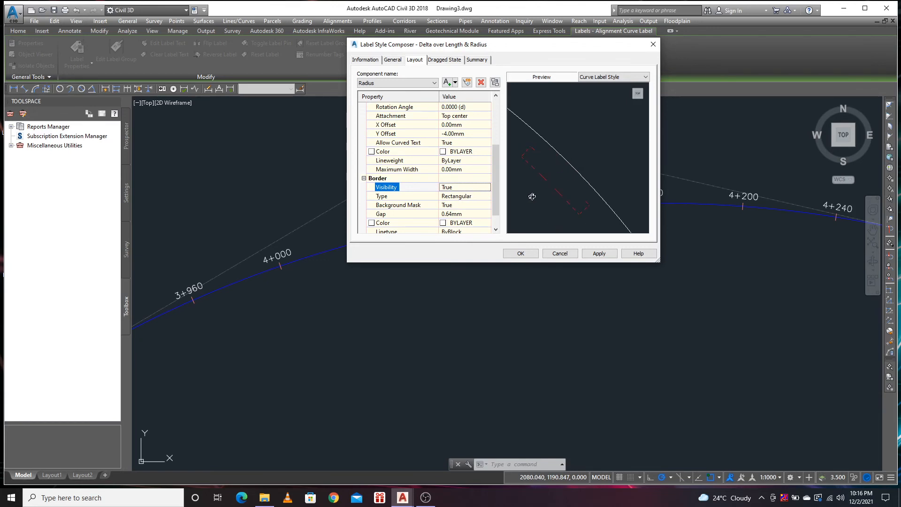
# - Set the border colour of the Radius component to yellow
pyautogui.scroll(-1, 460, 215)
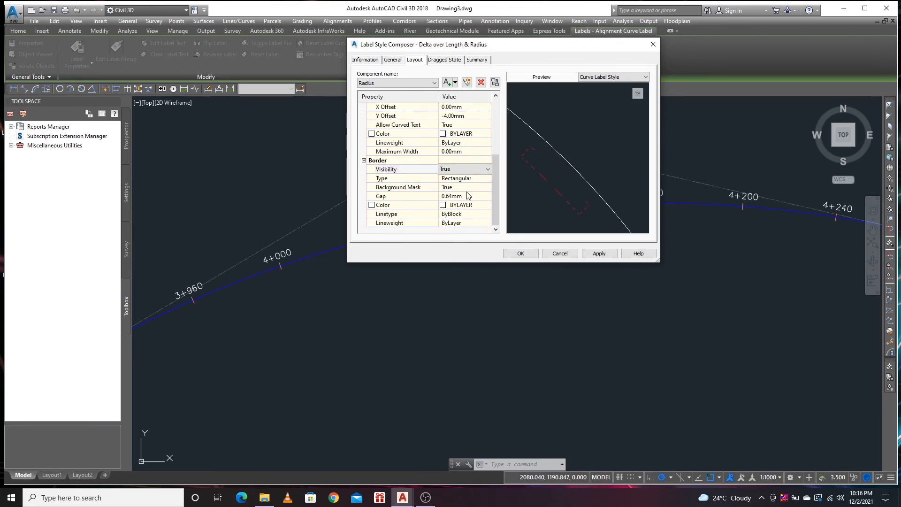
pyautogui.click(468, 190)
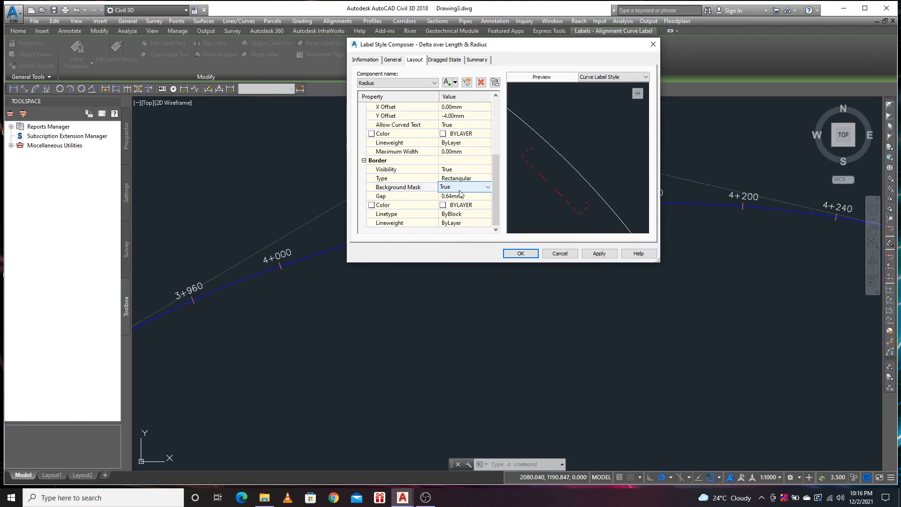
pyautogui.click(446, 207)
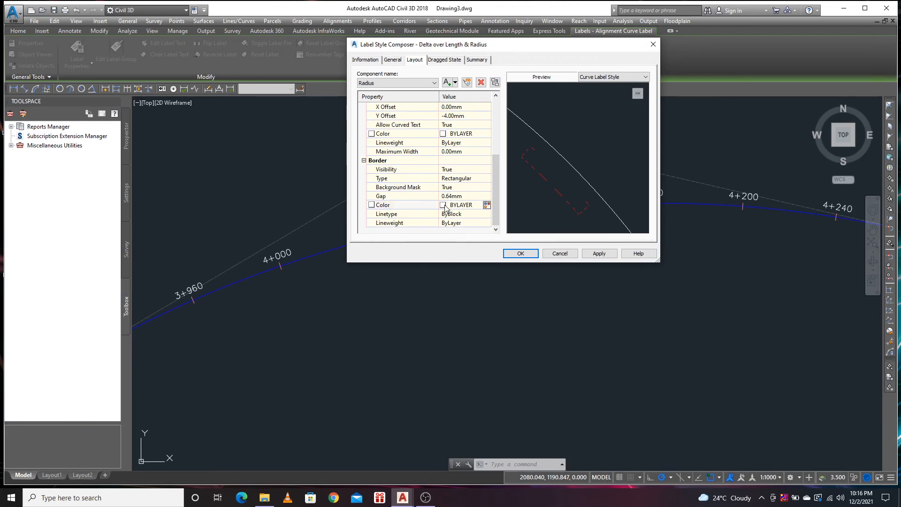
pyautogui.click(487, 206)
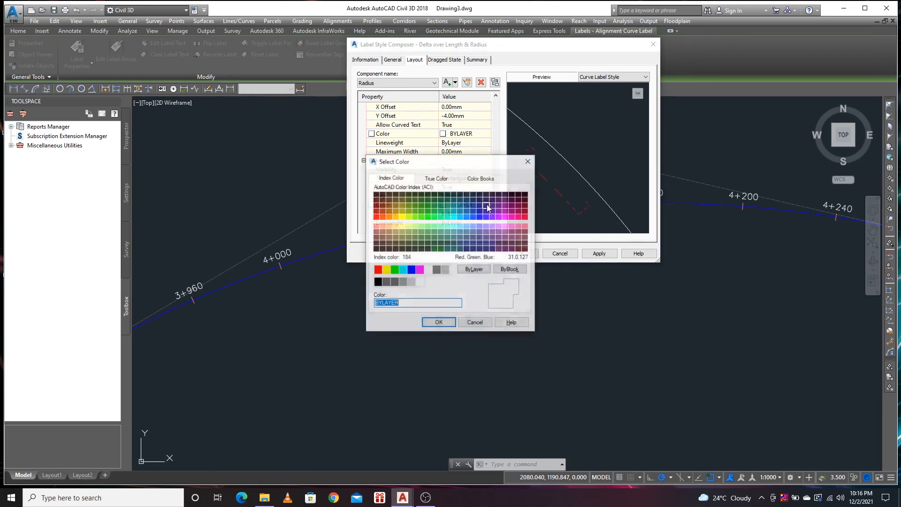
pyautogui.click(386, 269)
pyautogui.click(436, 324)
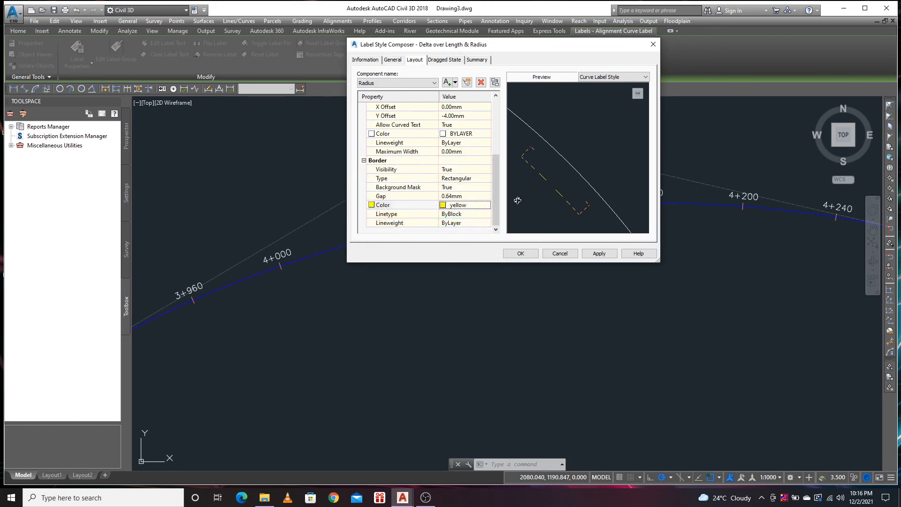
# - Set the Radius component's text colour to yellow and its border type to rounded rectangular
pyautogui.click(454, 136)
pyautogui.click(486, 134)
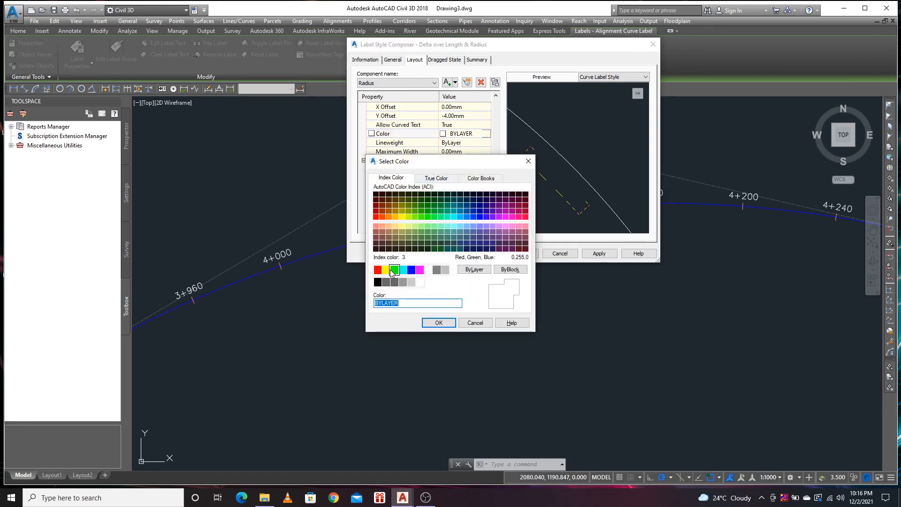
pyautogui.click(385, 269)
pyautogui.click(437, 323)
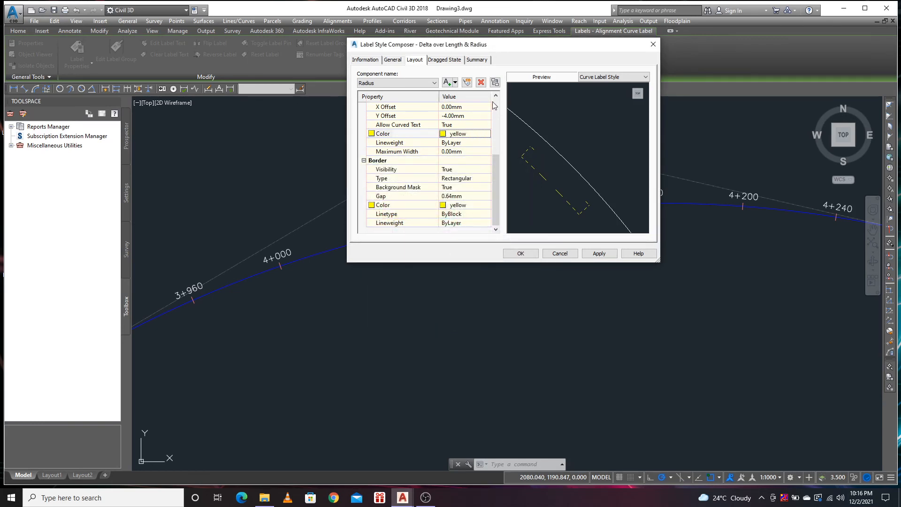
pyautogui.click(463, 178)
pyautogui.click(466, 195)
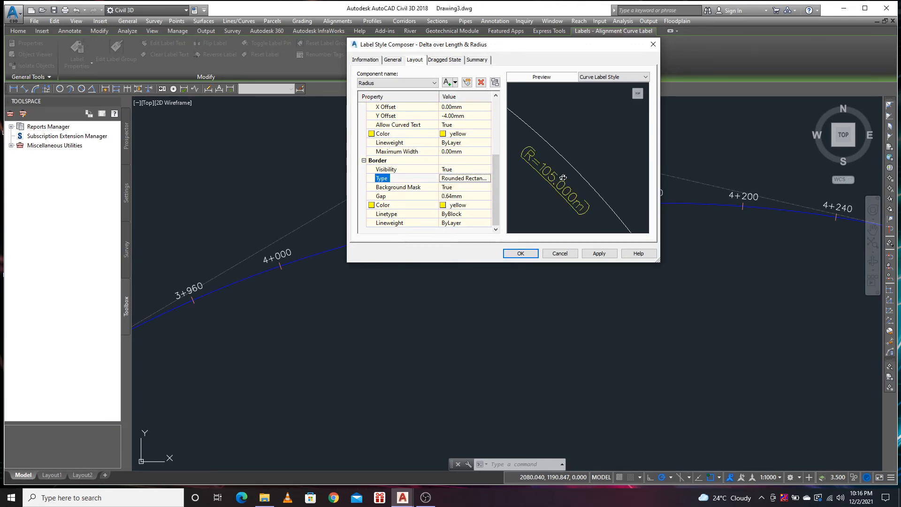
# - Confirm the edited curve label style and inspect the updated label at the middle of the curve
pyautogui.click(521, 254)
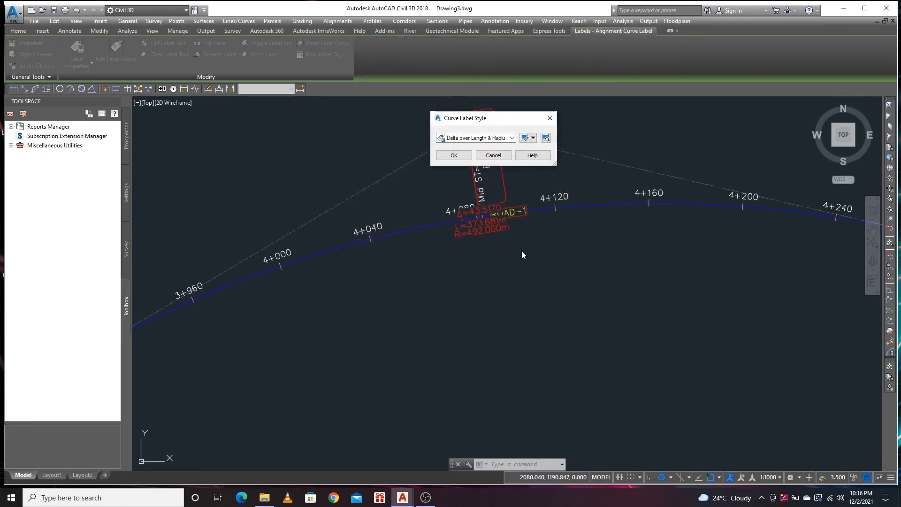
pyautogui.moveTo(484, 117); pyautogui.dragTo(530, 80)
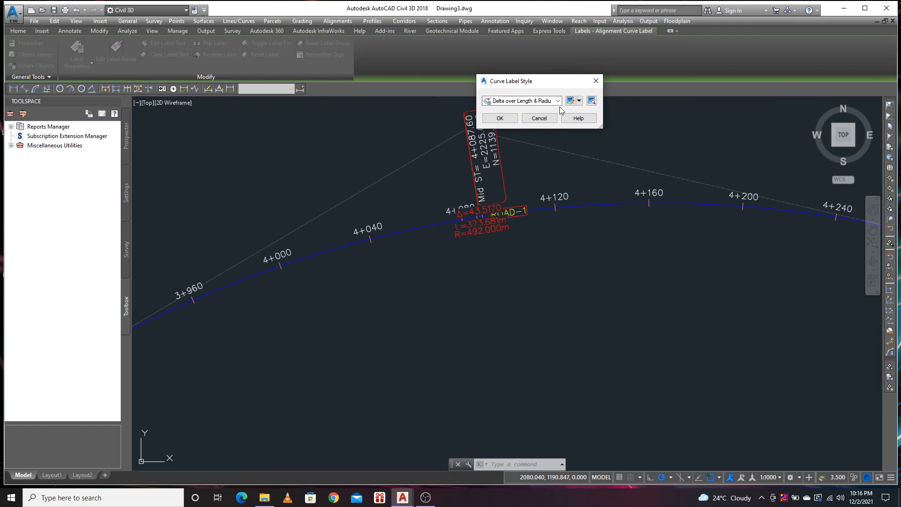
pyautogui.click(511, 122)
pyautogui.scroll(5, 475, 225)
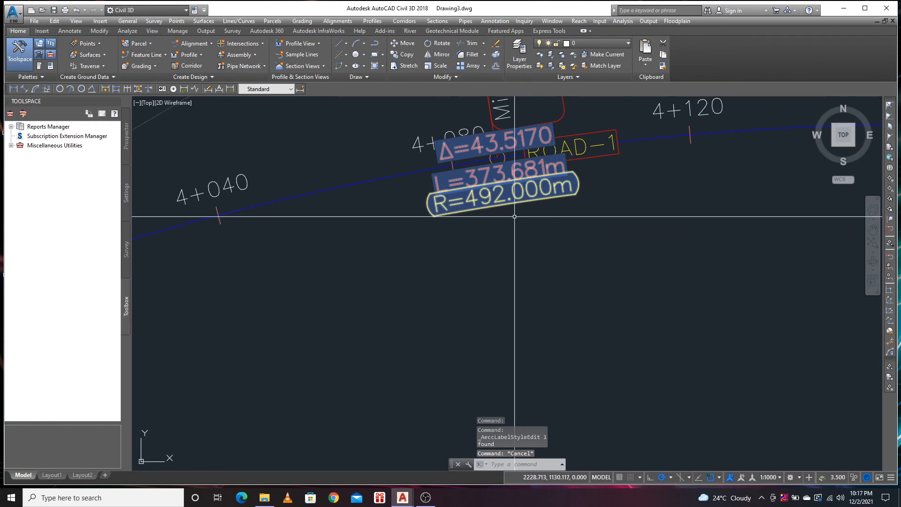
pyautogui.scroll(-8, 582, 188)
pyautogui.scroll(5, 589, 190)
# - Try pulling the curve label at the middle of the curve out below the alignment on a leader, and undo the move
pyautogui.click(535, 120)
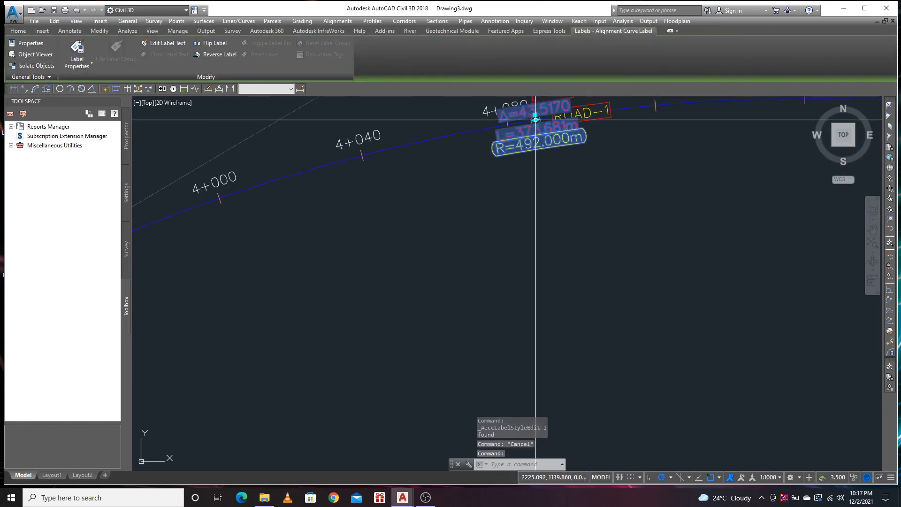
pyautogui.click(535, 120)
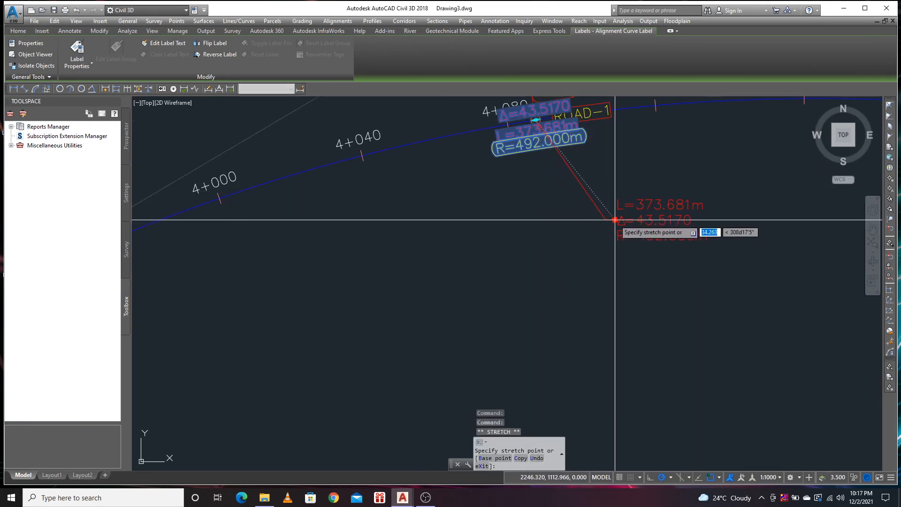
pyautogui.click(614, 207)
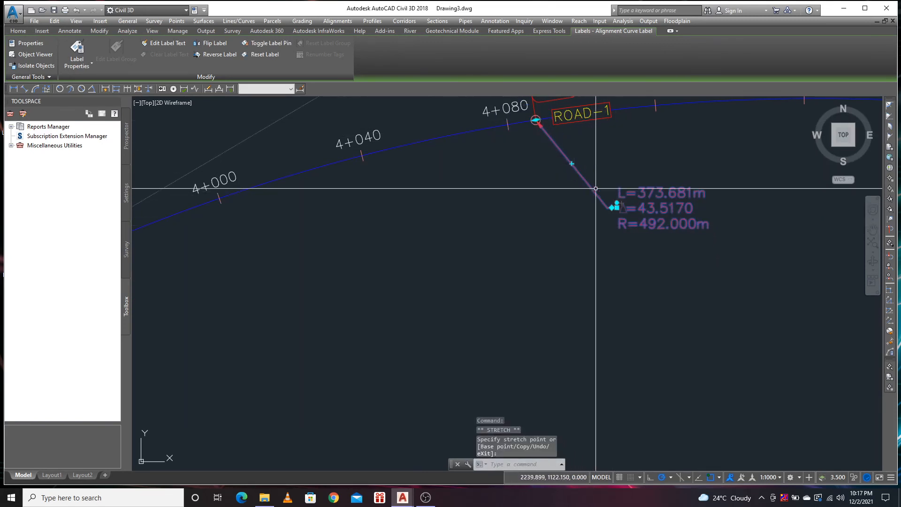
pyautogui.press('Escape')
pyautogui.scroll(-5, 517, 196)
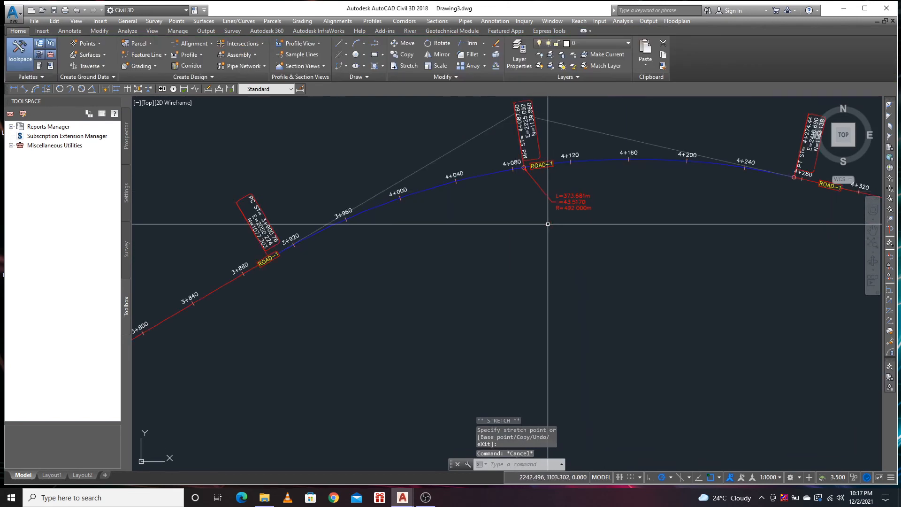
pyautogui.scroll(4, 546, 230)
pyautogui.hotkey('ctrl', 'z')
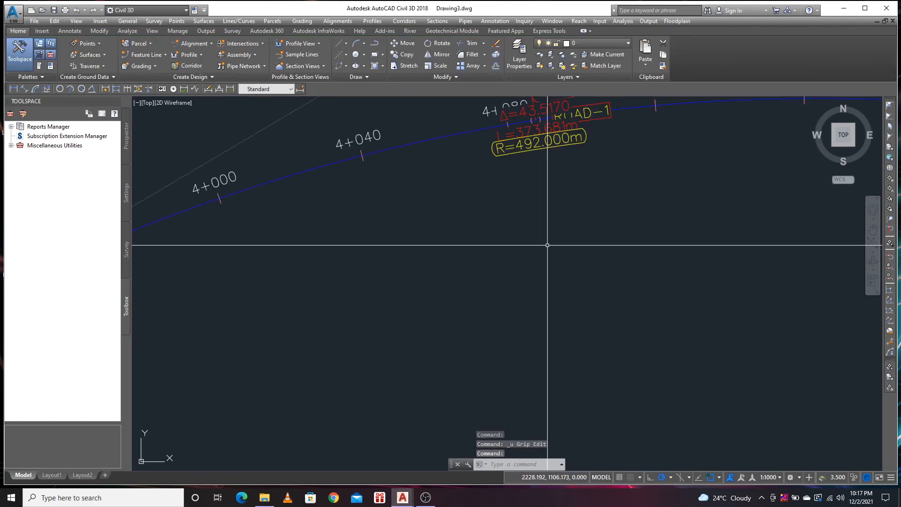
# - Set up a segment table by alignment for ROAD-1 using the Radius Length Direction and A Value table style
pyautogui.scroll(-5, 449, 211)
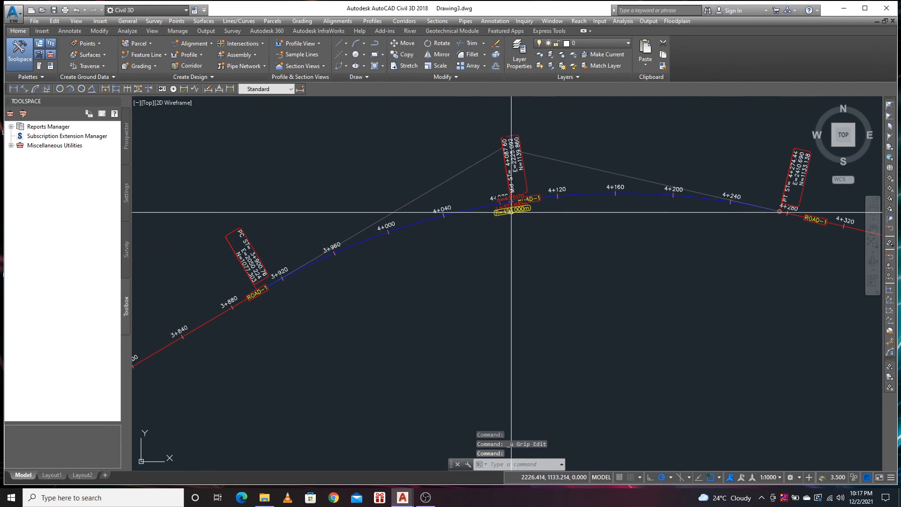
pyautogui.scroll(5, 511, 212)
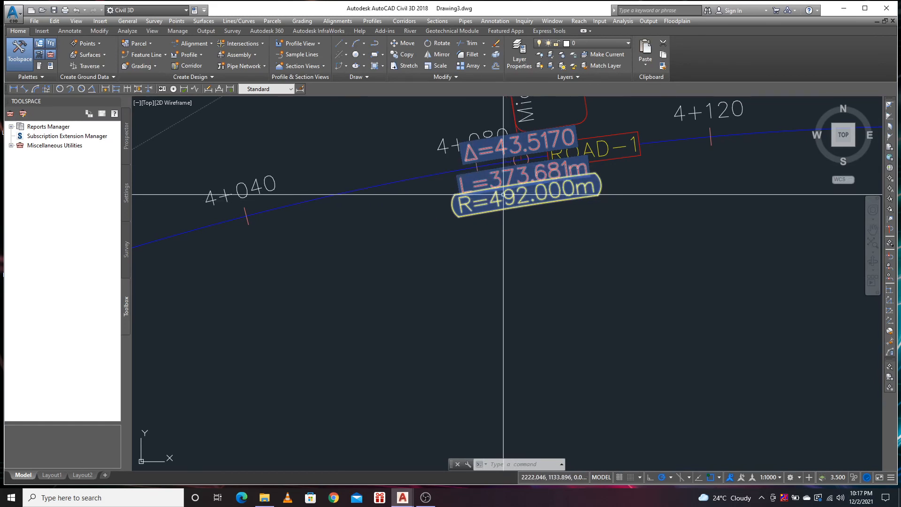
pyautogui.scroll(-5, 451, 195)
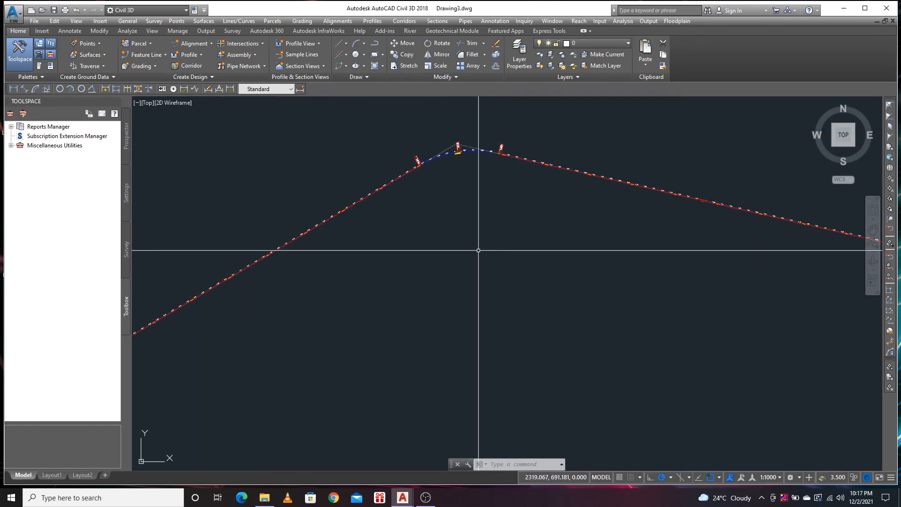
pyautogui.scroll(4, 362, 199)
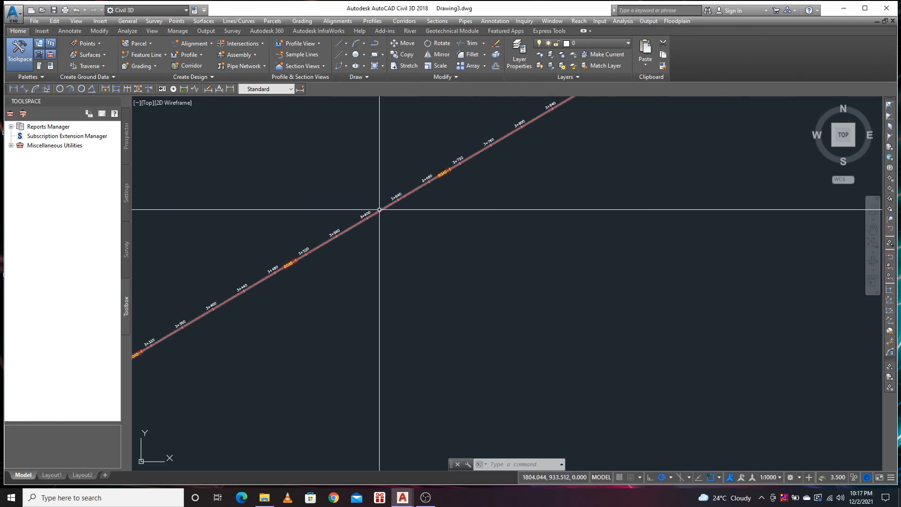
pyautogui.click(379, 211)
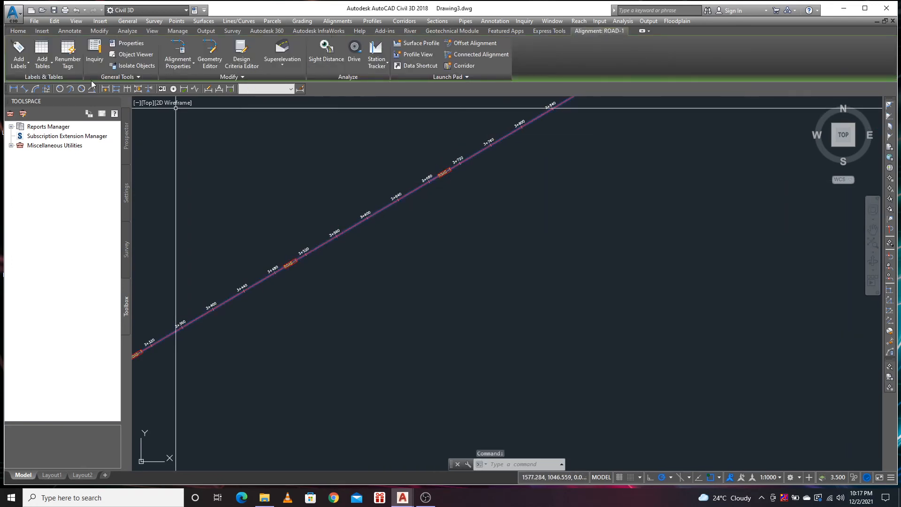
pyautogui.click(49, 58)
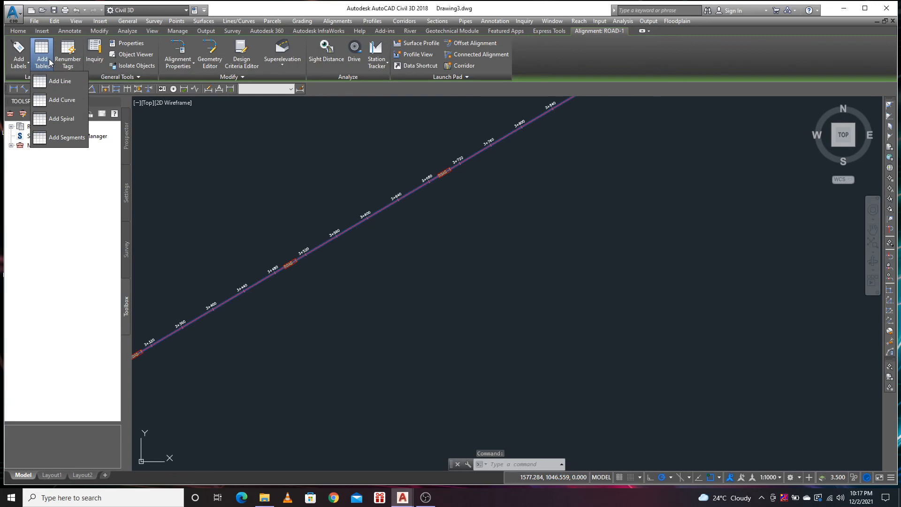
pyautogui.click(65, 141)
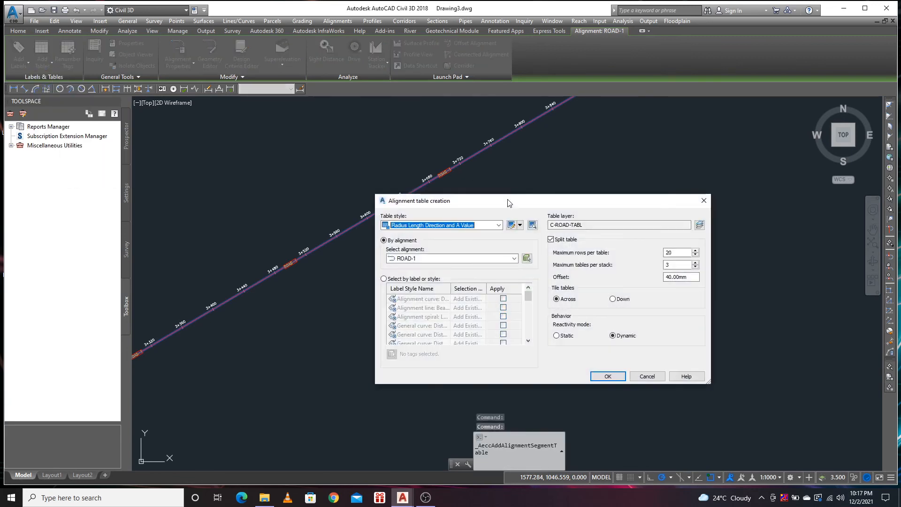
pyautogui.click(471, 126)
pyautogui.click(470, 125)
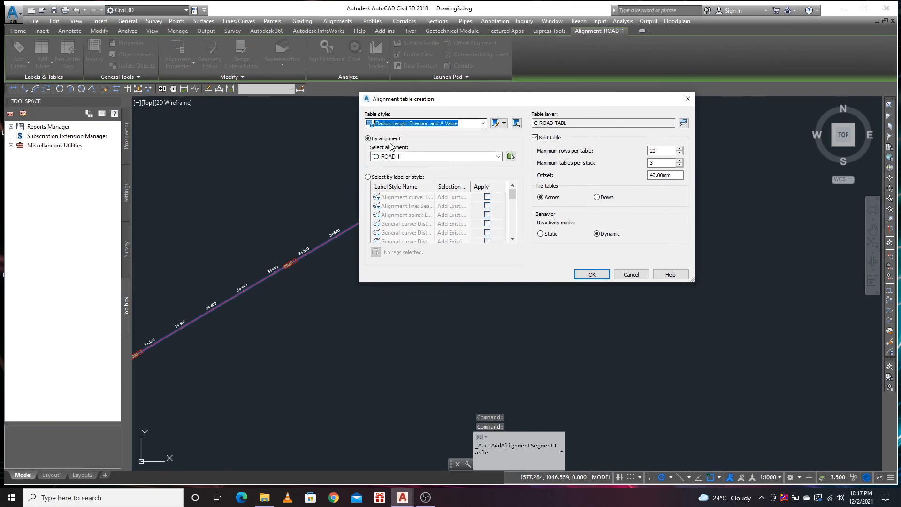
pyautogui.click(411, 158)
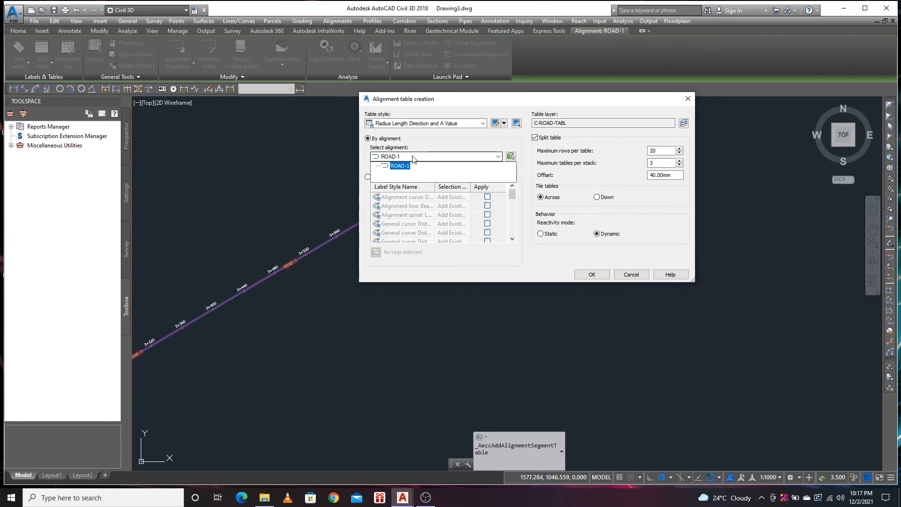
pyautogui.click(425, 158)
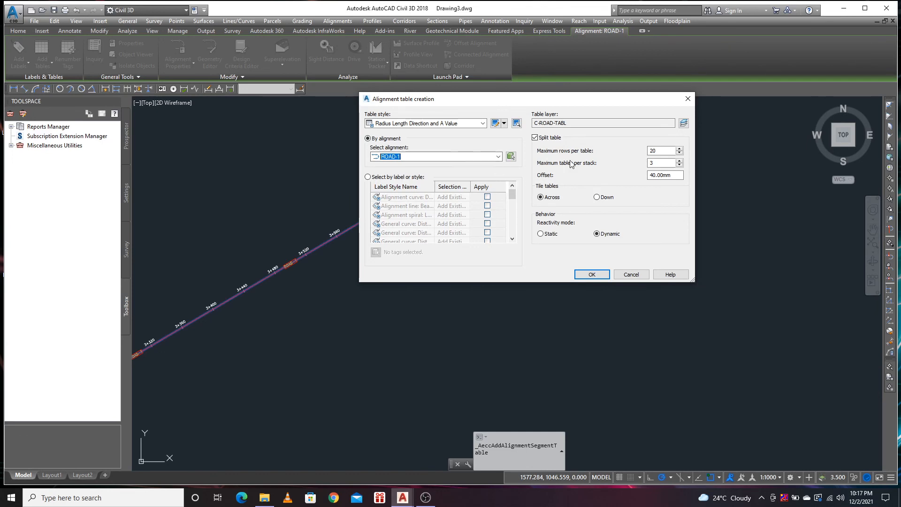
# - Create the segment table and place it in the empty area below the first curve of the alignment
pyautogui.click(592, 275)
pyautogui.scroll(-3, 538, 276)
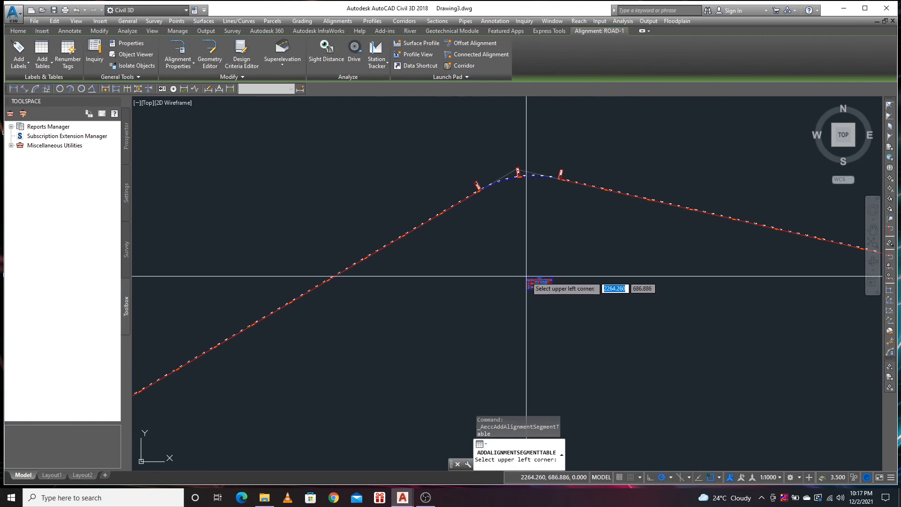
pyautogui.click(526, 277)
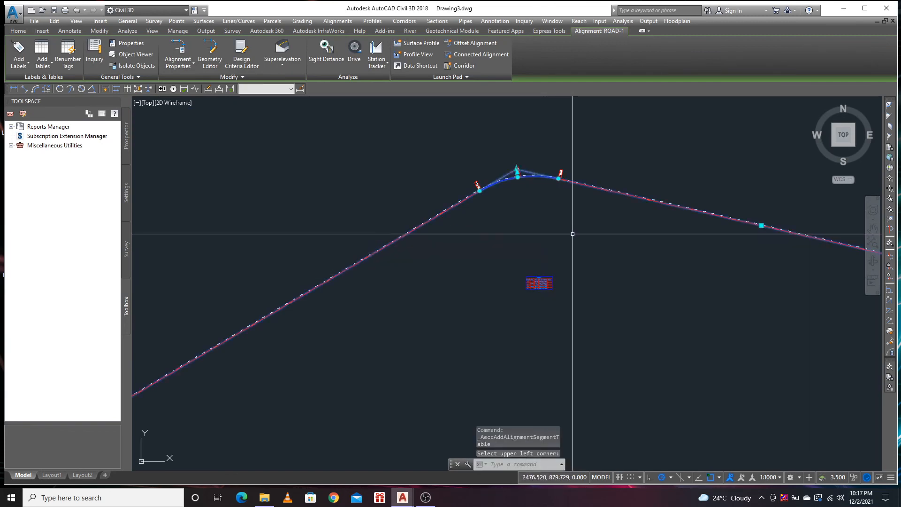
pyautogui.press('Escape')
# - Examine the ROAD-1 segment table and compare its C1 row with the tag on the first curve
pyautogui.scroll(12, 556, 296)
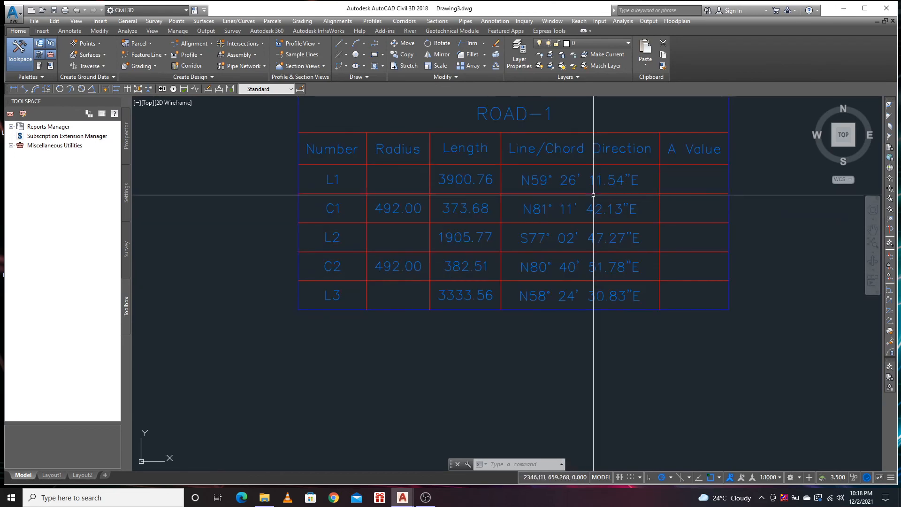
pyautogui.scroll(-4, 540, 276)
pyautogui.scroll(2, 613, 253)
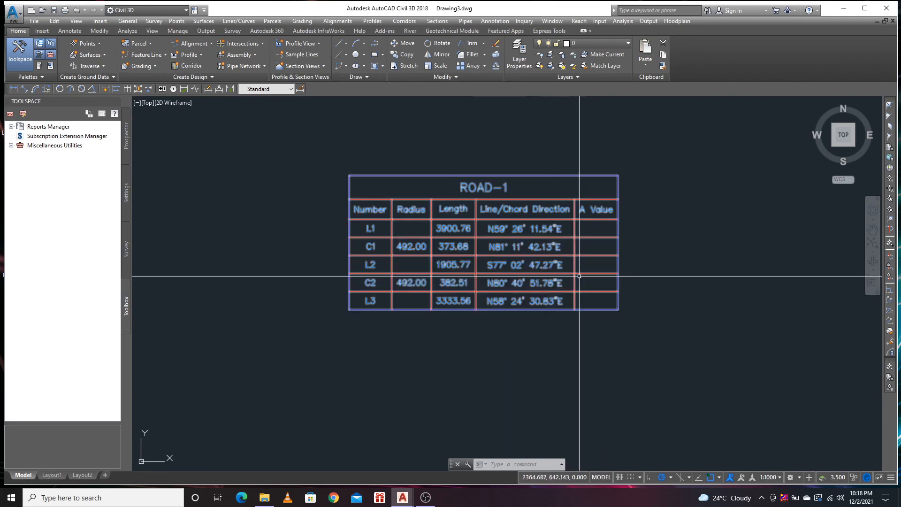
pyautogui.scroll(-10, 519, 307)
pyautogui.scroll(8, 496, 196)
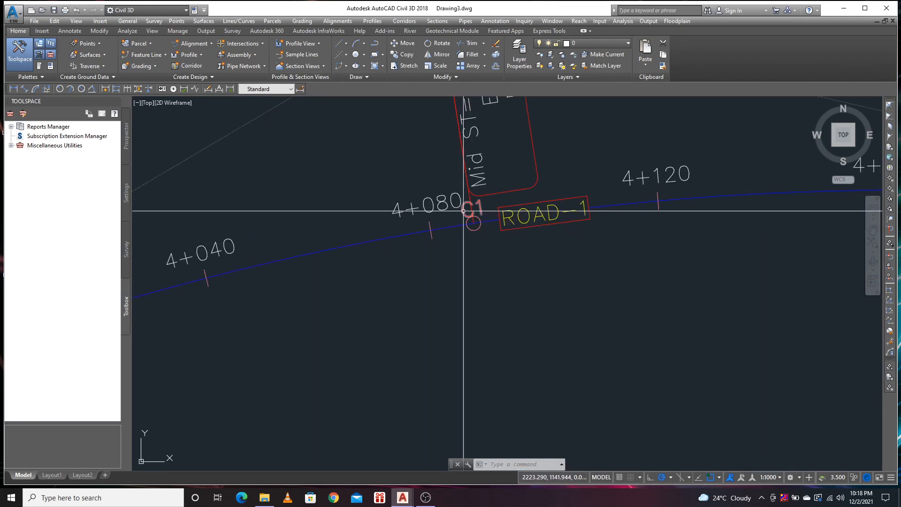
pyautogui.scroll(-8, 489, 165)
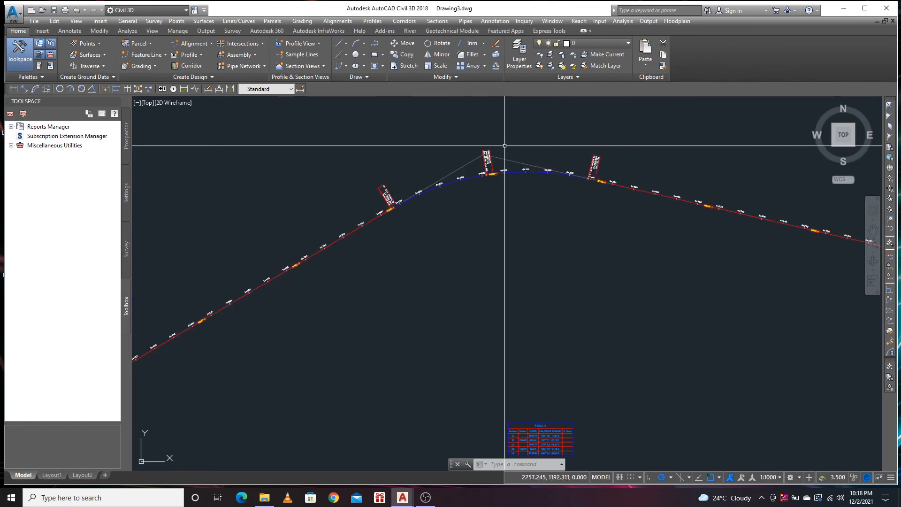
pyautogui.scroll(8, 514, 337)
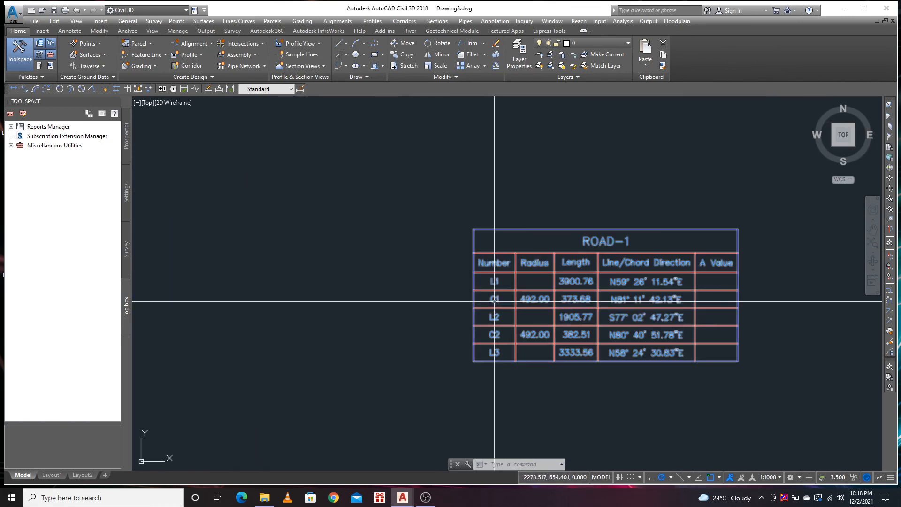
pyautogui.scroll(1, 571, 301)
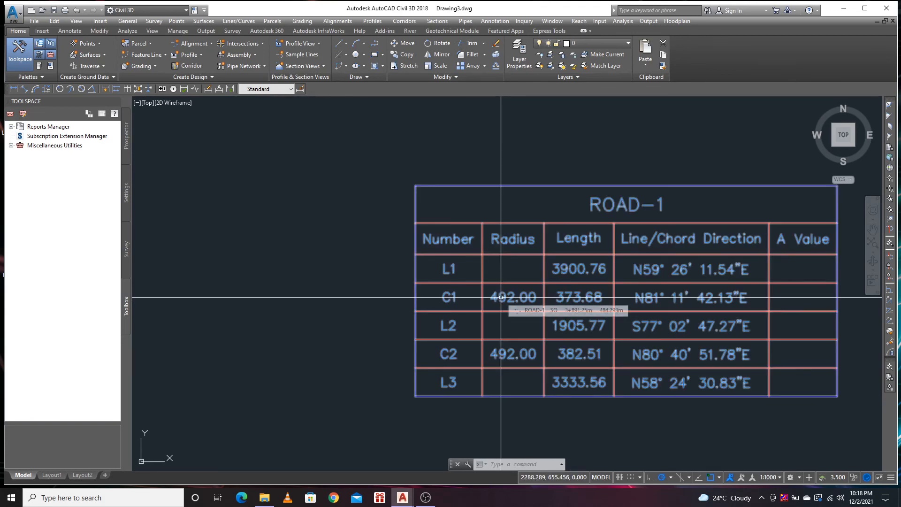
# - Inspect the labels at the start of the alignment and review the whole ROAD-1 alignment together with its table
pyautogui.scroll(-10, 501, 297)
pyautogui.scroll(-3, 540, 274)
pyautogui.scroll(10, 356, 339)
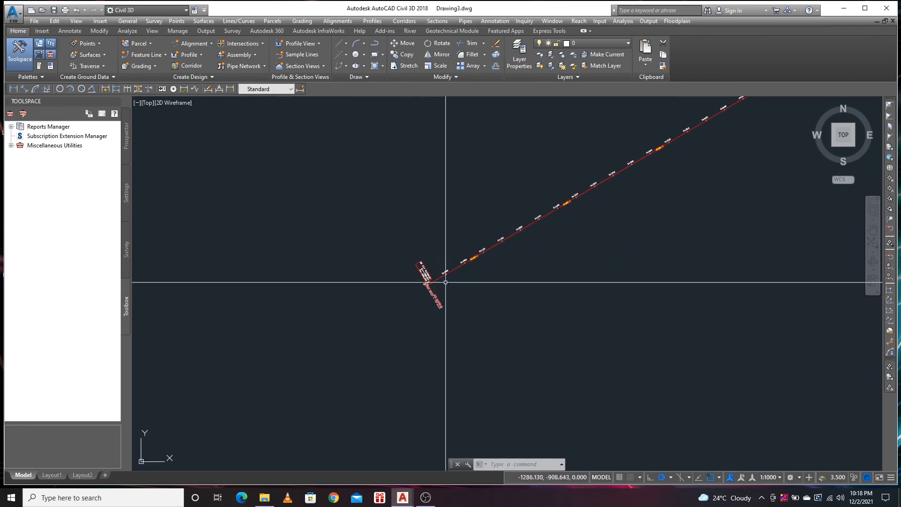
pyautogui.scroll(-2, 323, 322)
pyautogui.moveTo(614, 216); pyautogui.dragTo(337, 305, button='middle')
pyautogui.scroll(-6, 337, 306)
pyautogui.scroll(-5, 374, 294)
pyautogui.scroll(2, 512, 199)
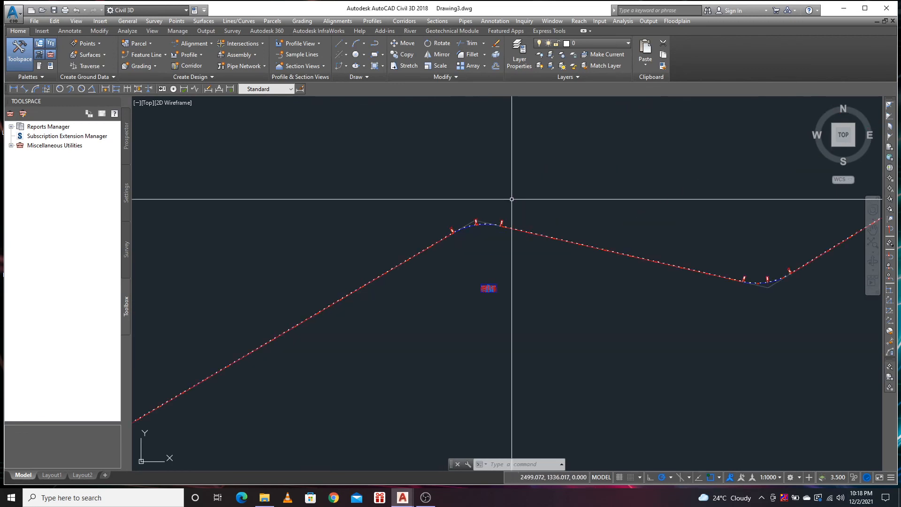